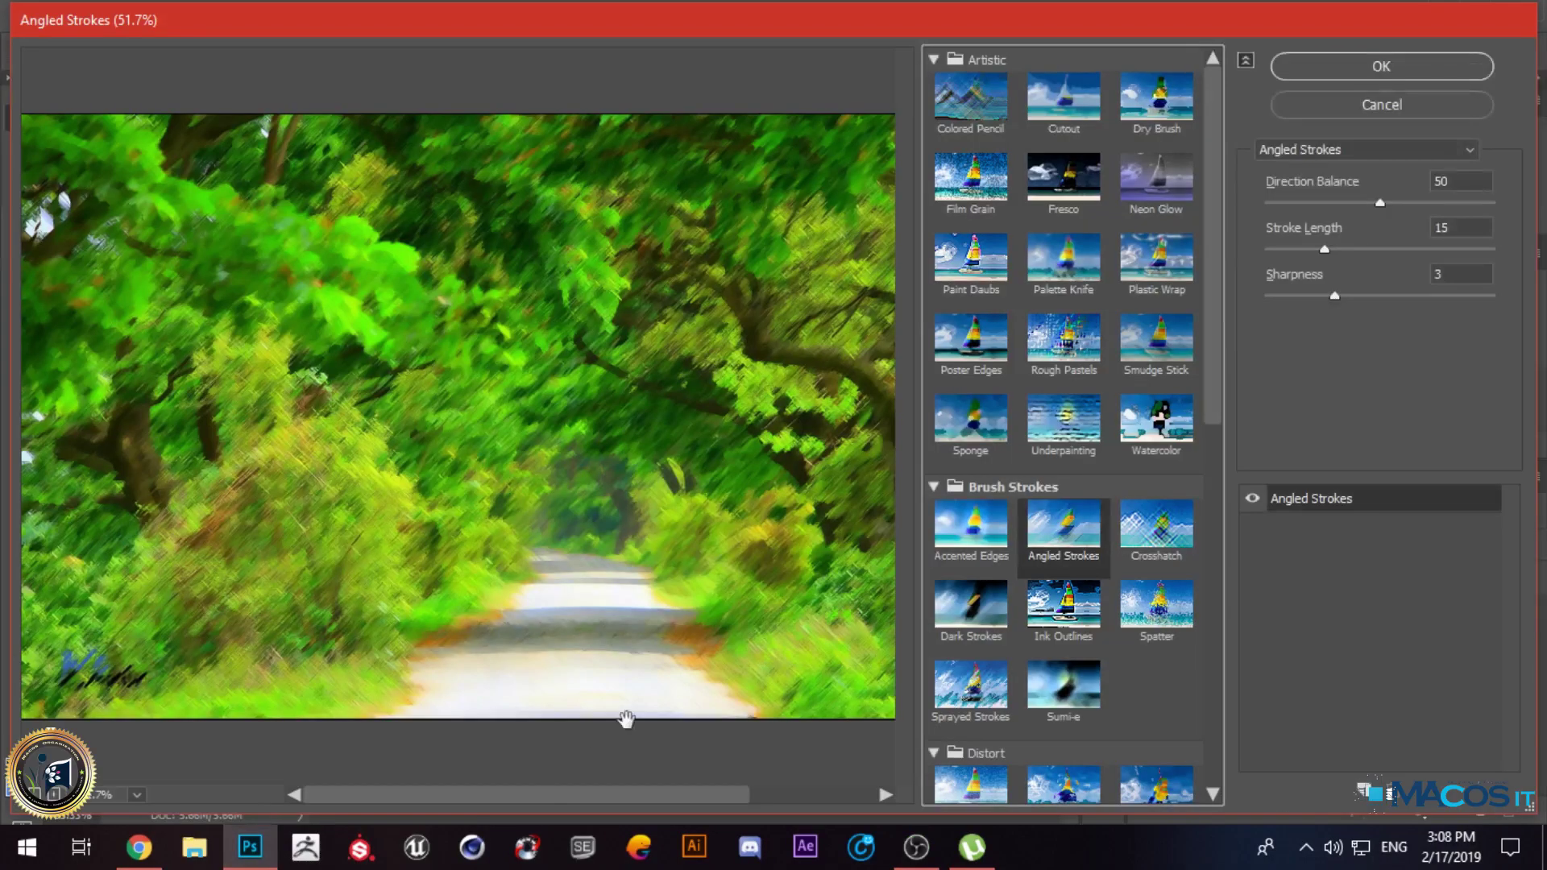
Step: Cancel the Filter Gallery so the Angled Strokes preview is not applied to the photo
click(1381, 104)
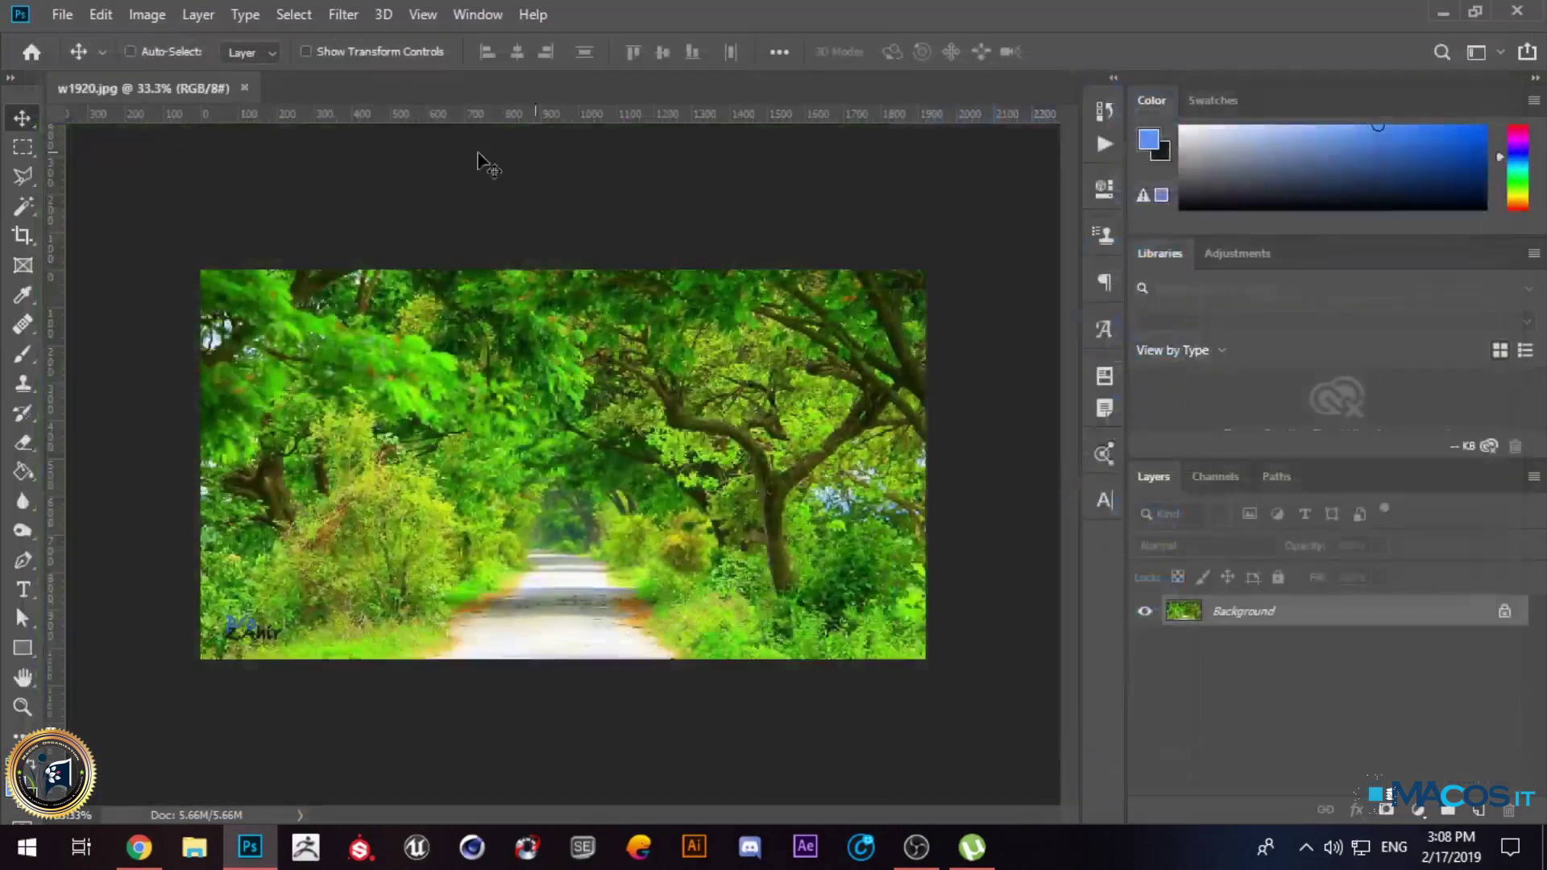
Step: Unlock the Background layer by turning it into Layer 0
click(343, 14)
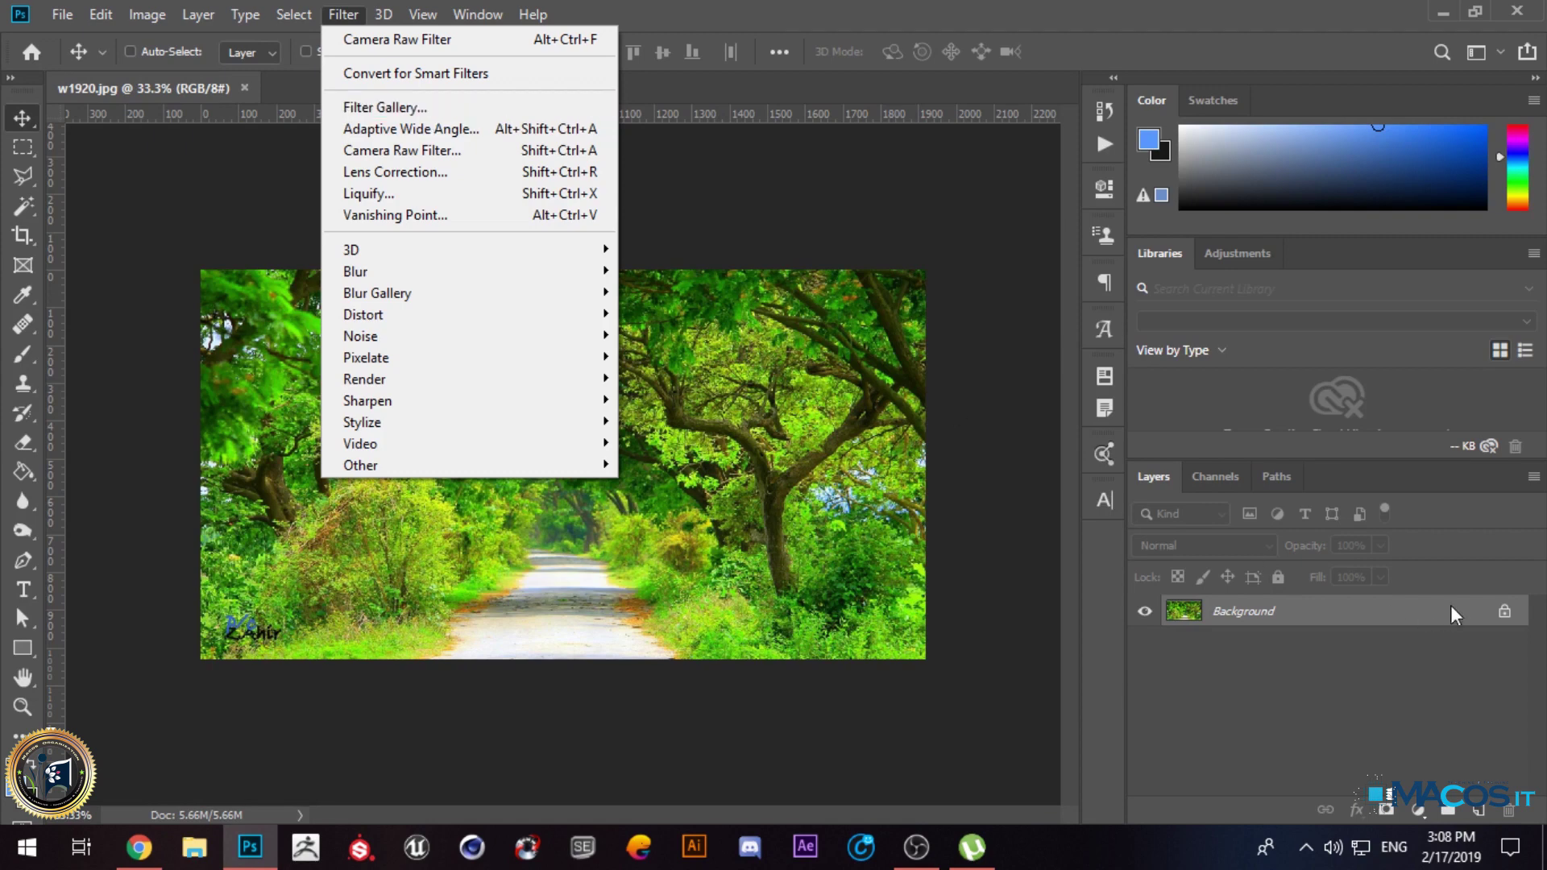
click(1478, 620)
double_click(1490, 620)
click(956, 240)
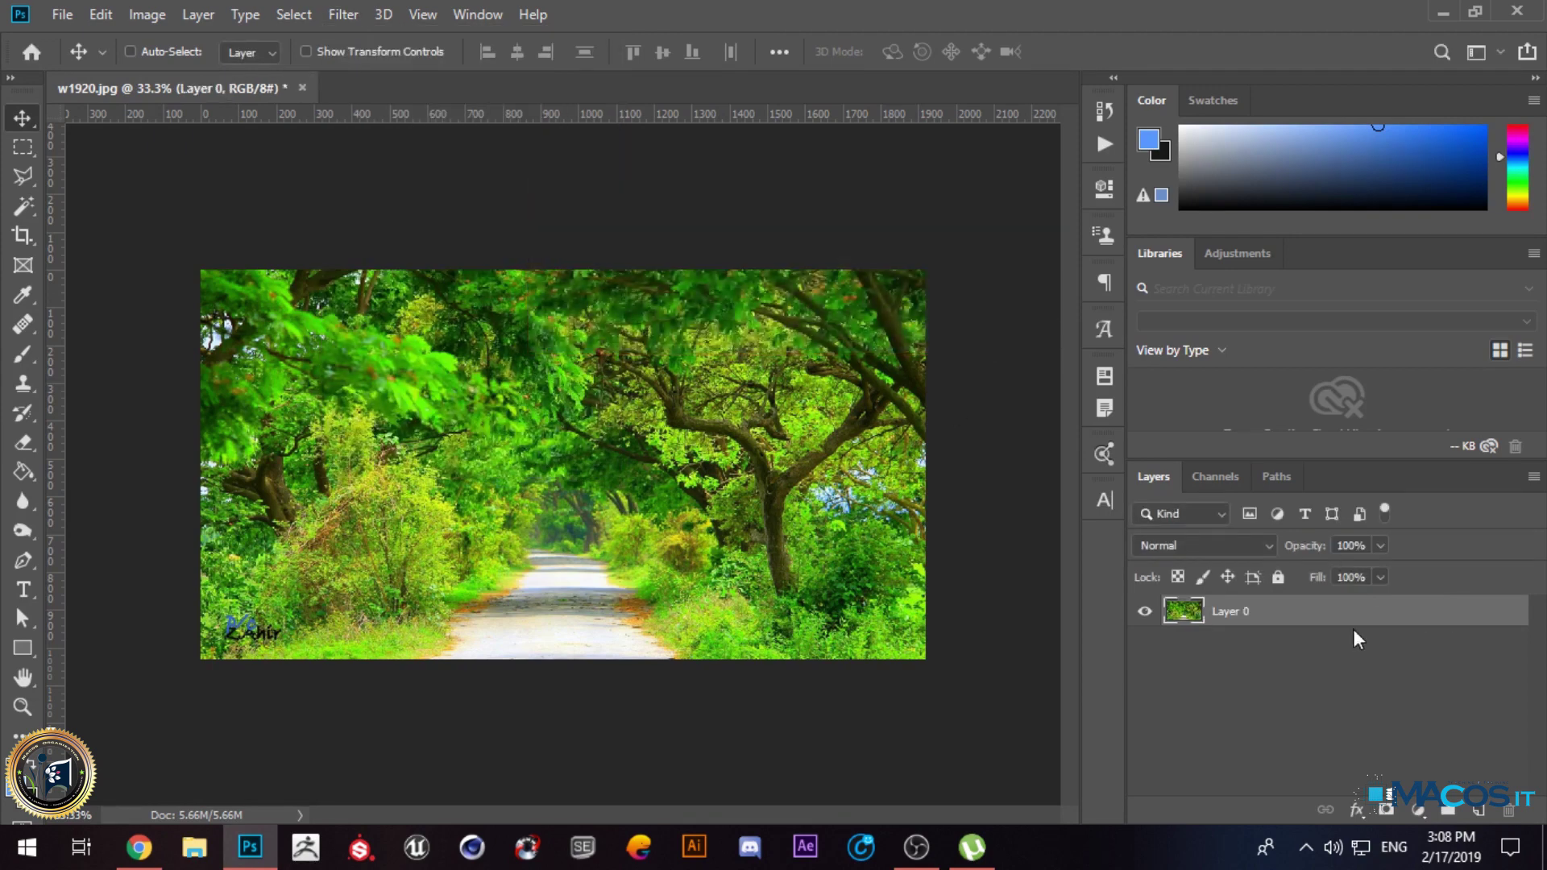
Step: Convert Layer 0 to a Smart Object and bring up the Filter Gallery
right_click(1351, 621)
click(1117, 314)
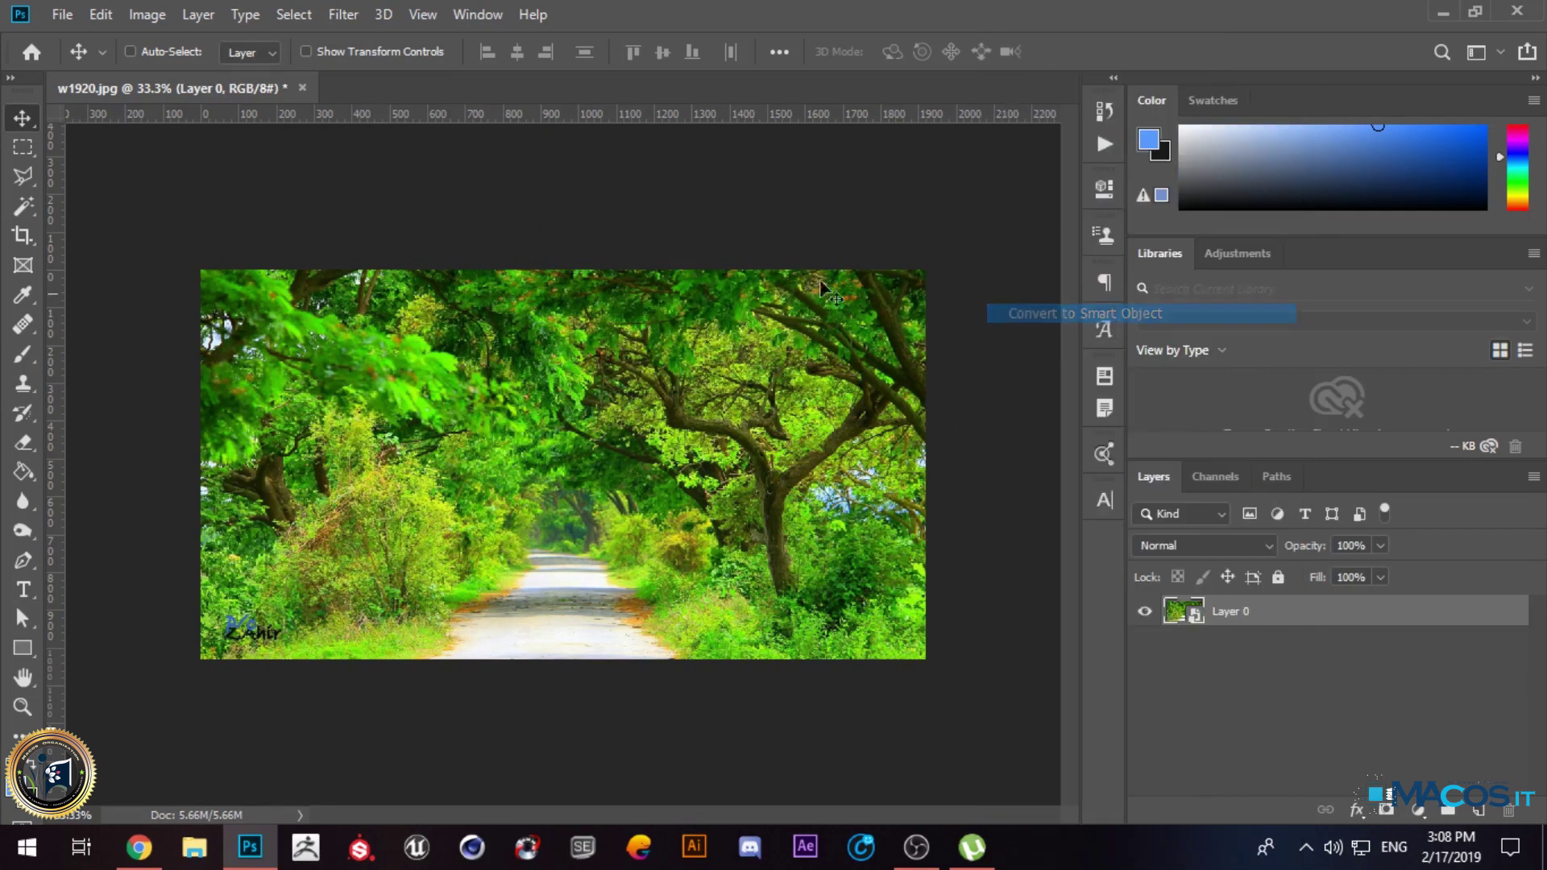
click(341, 14)
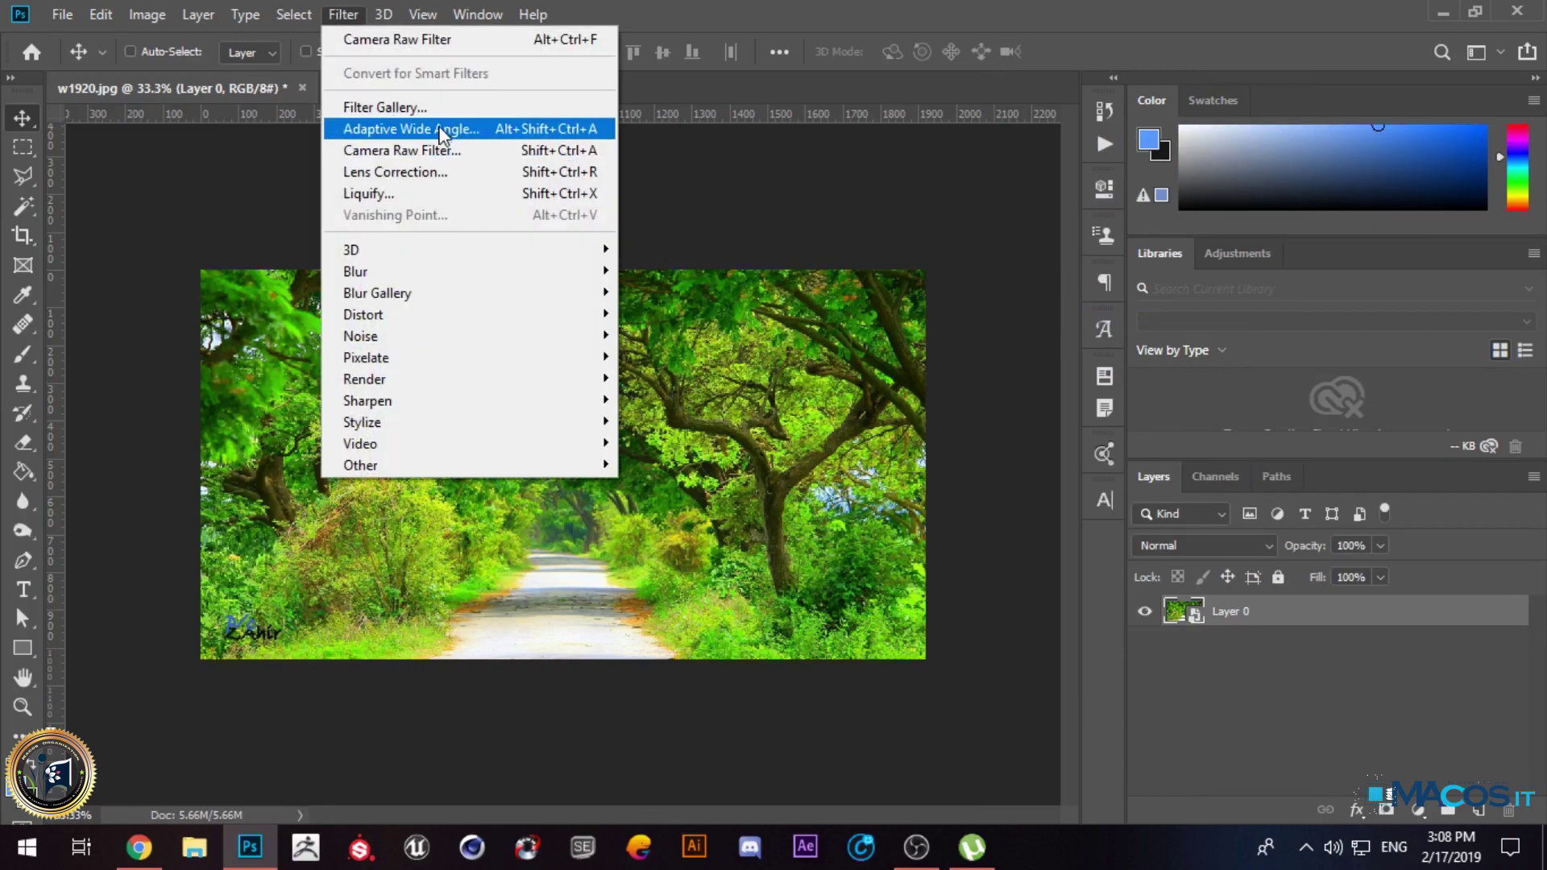
click(435, 109)
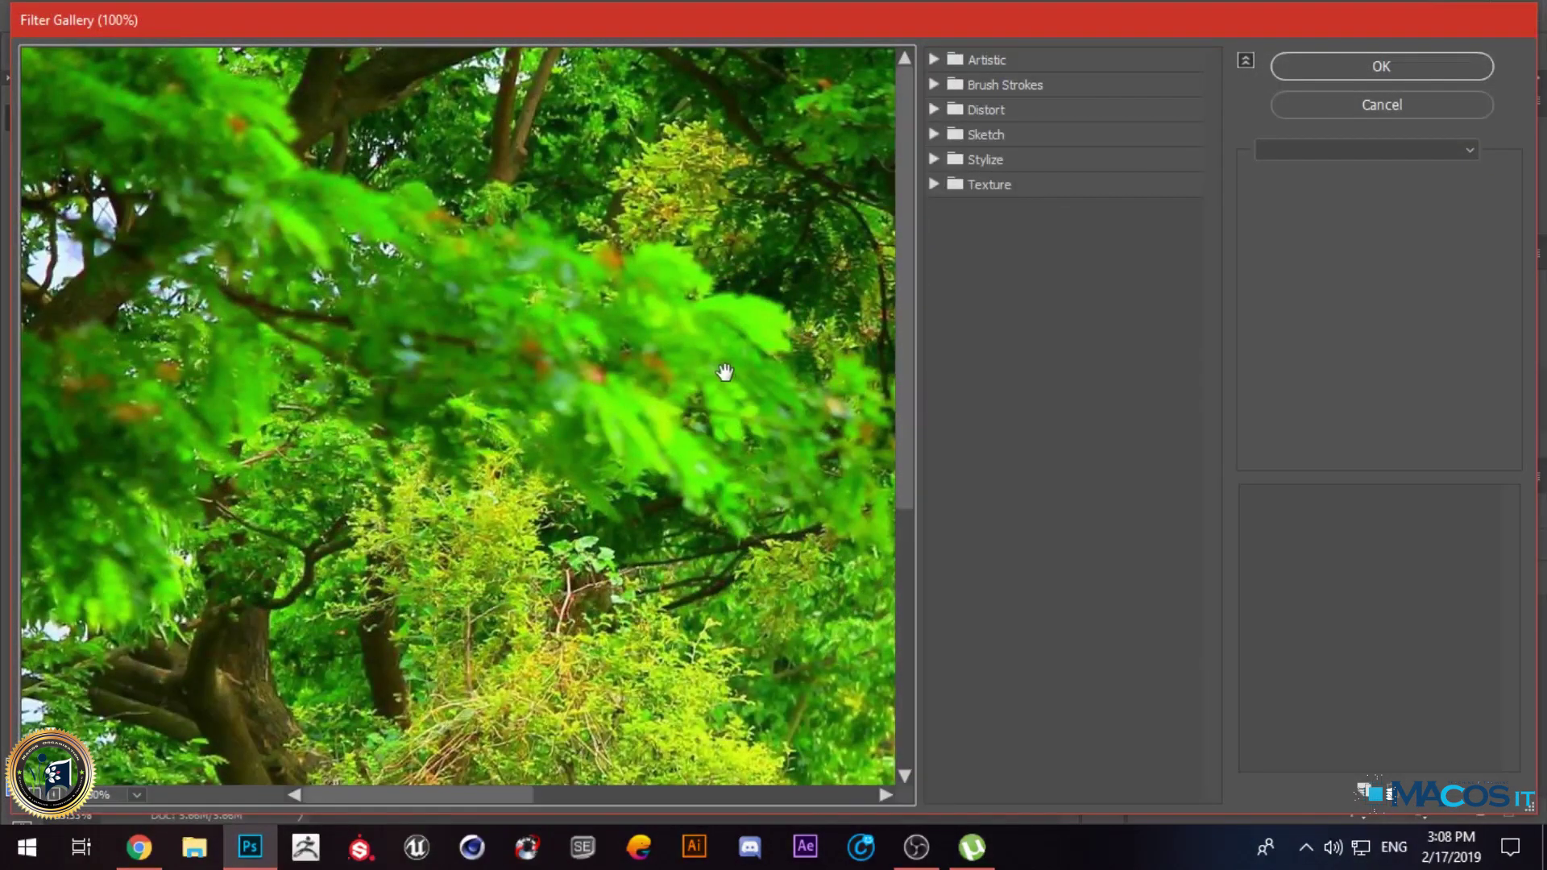
Step: Zoom the preview out and try Artistic looks: Colored Pencil, Cutout, Dry Brush, Neon Glow, Fresco, Smudge Stick, Sponge
alt+click(702, 379)
alt+click(699, 384)
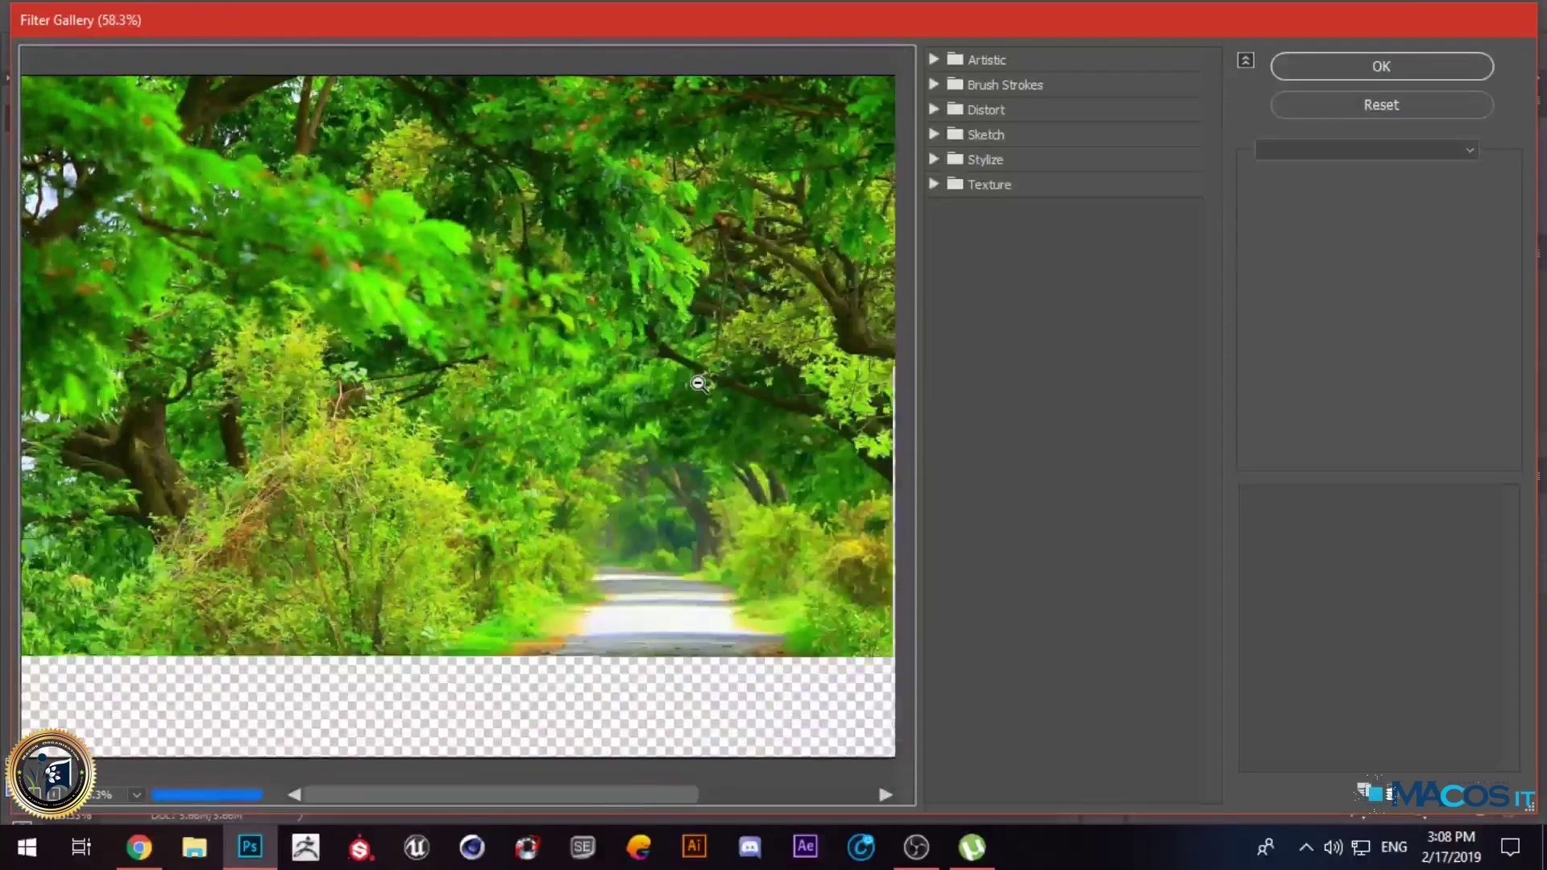
alt+click(699, 385)
click(933, 59)
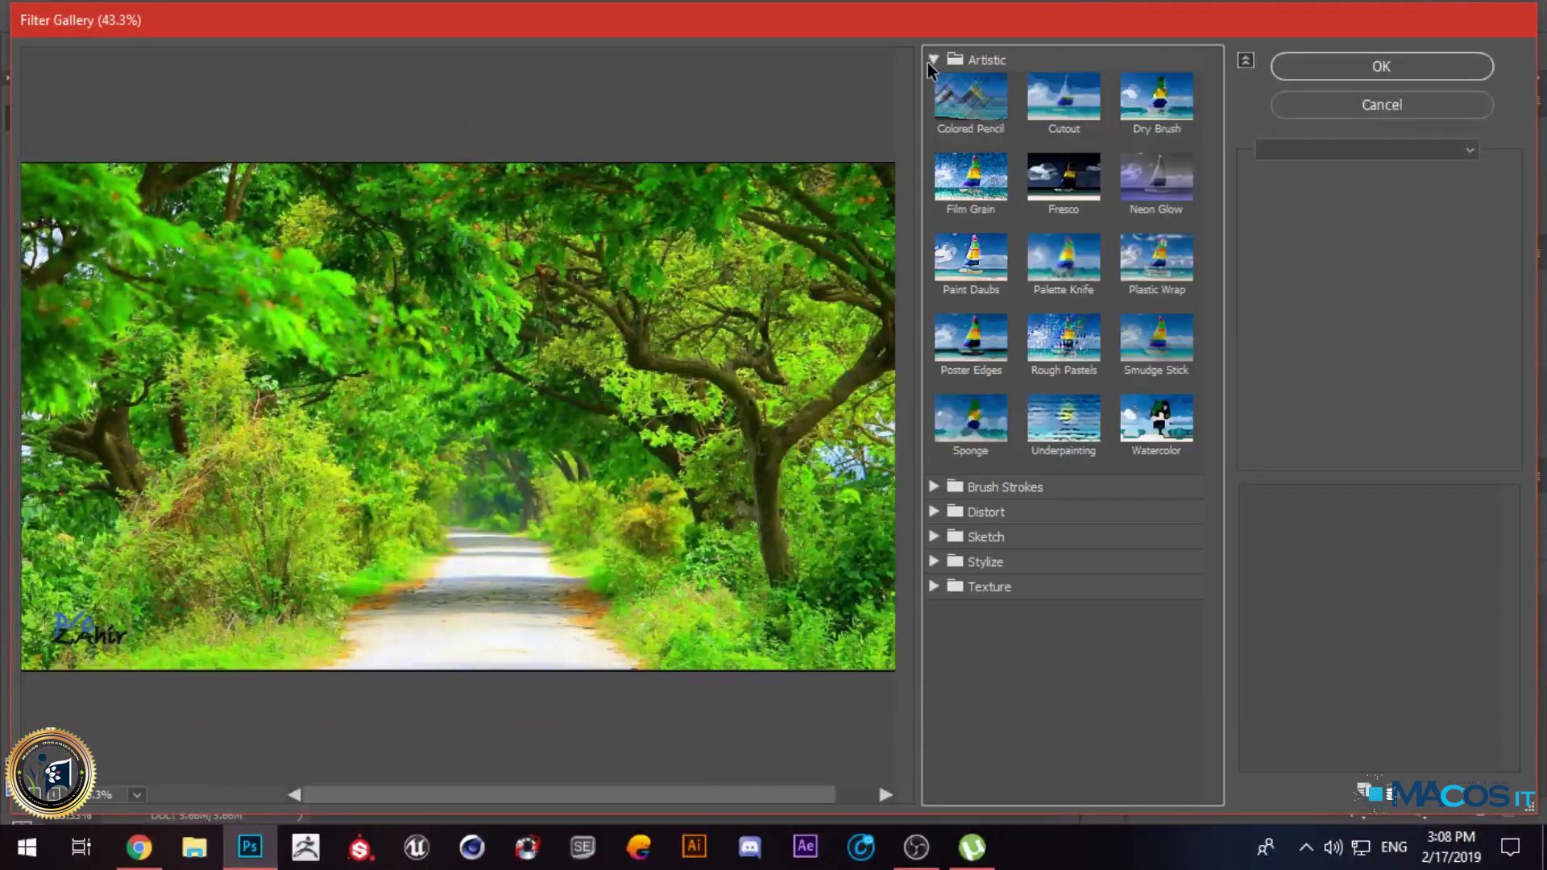
click(970, 101)
click(1059, 109)
click(1160, 96)
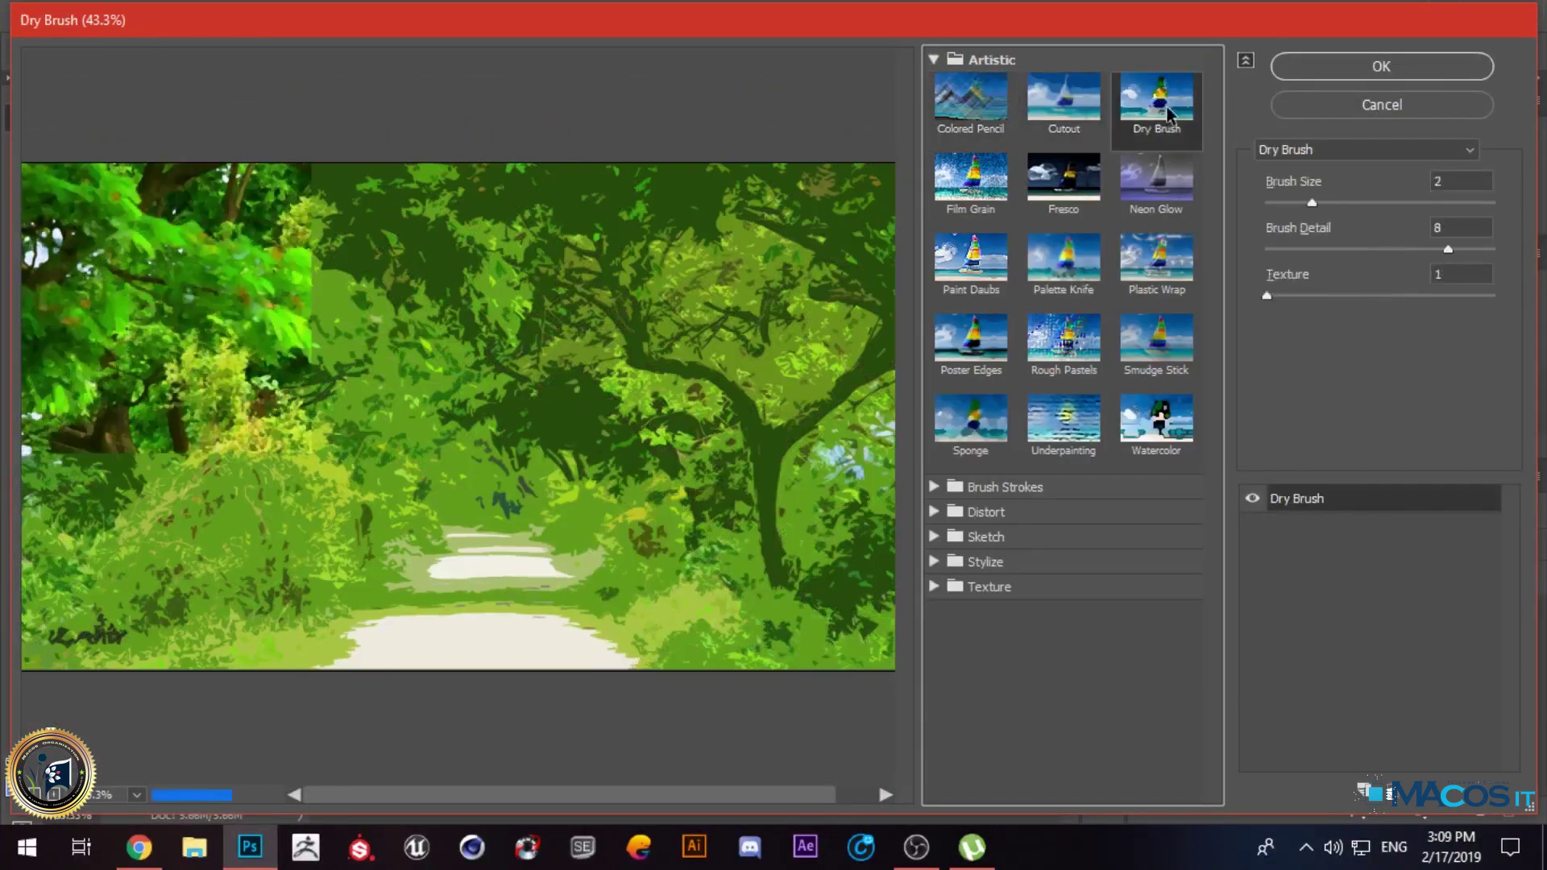
click(1160, 200)
click(1096, 193)
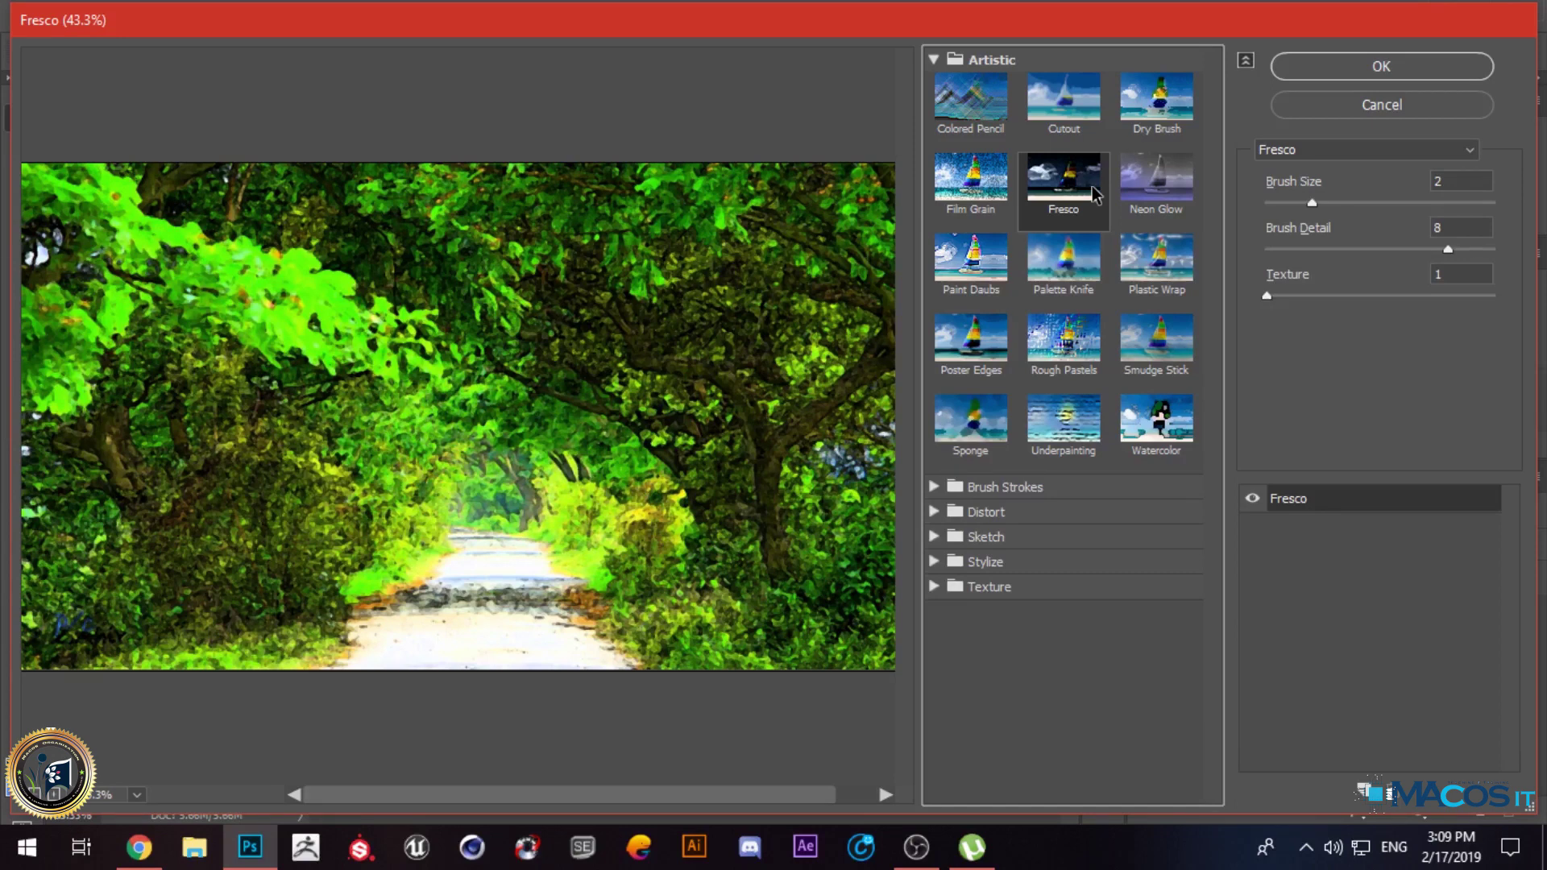
click(1138, 363)
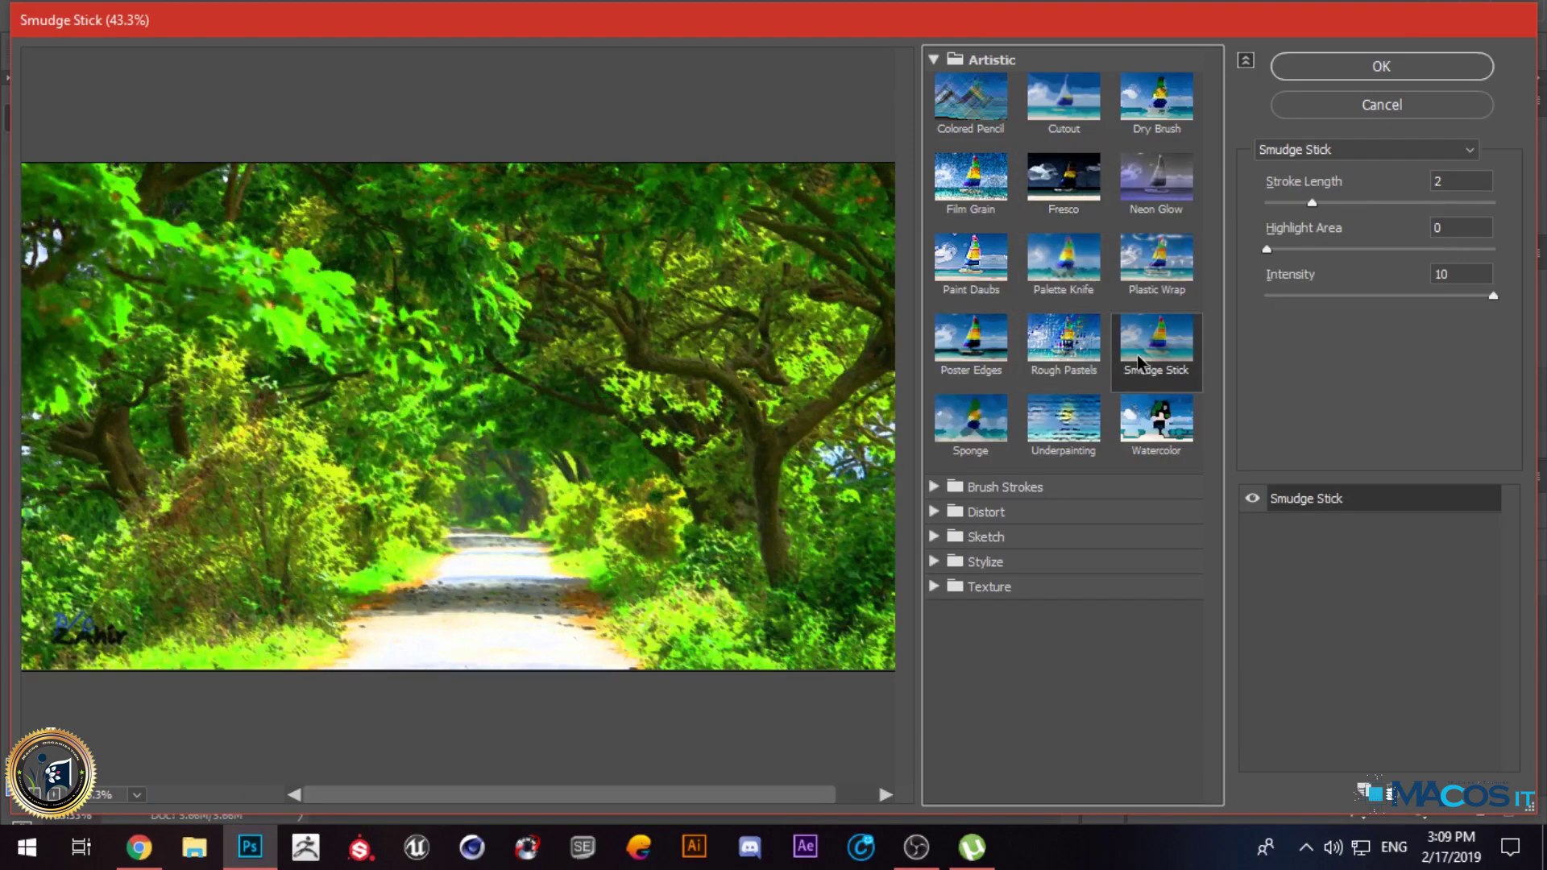
click(971, 451)
Step: Preview the Brush Strokes looks Angled Strokes, Crosshatch and Spatter
click(934, 486)
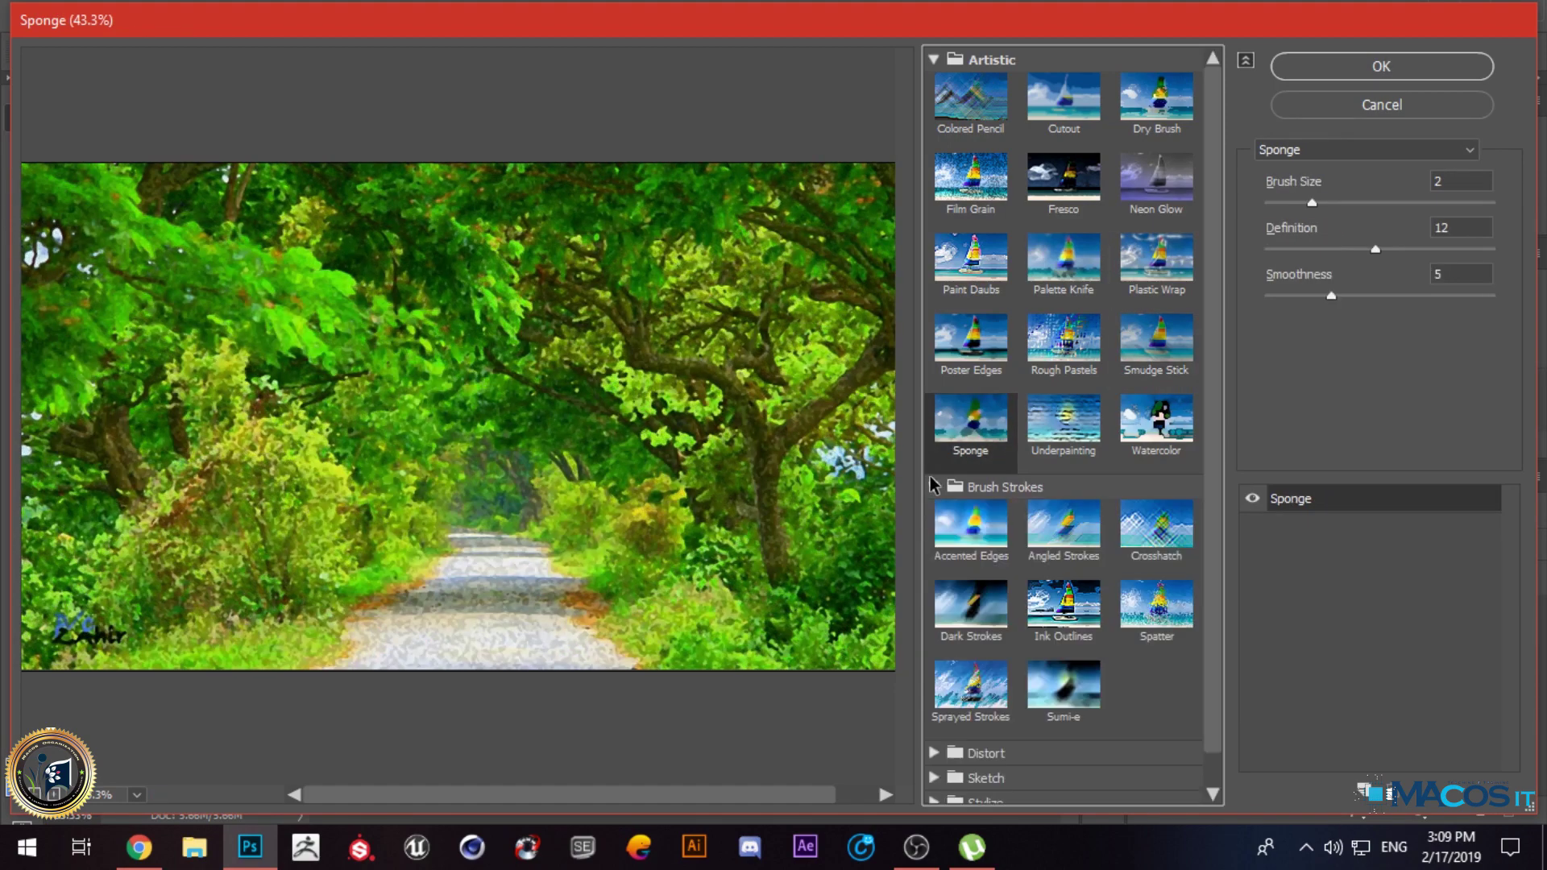
click(1063, 527)
click(1156, 538)
click(1153, 604)
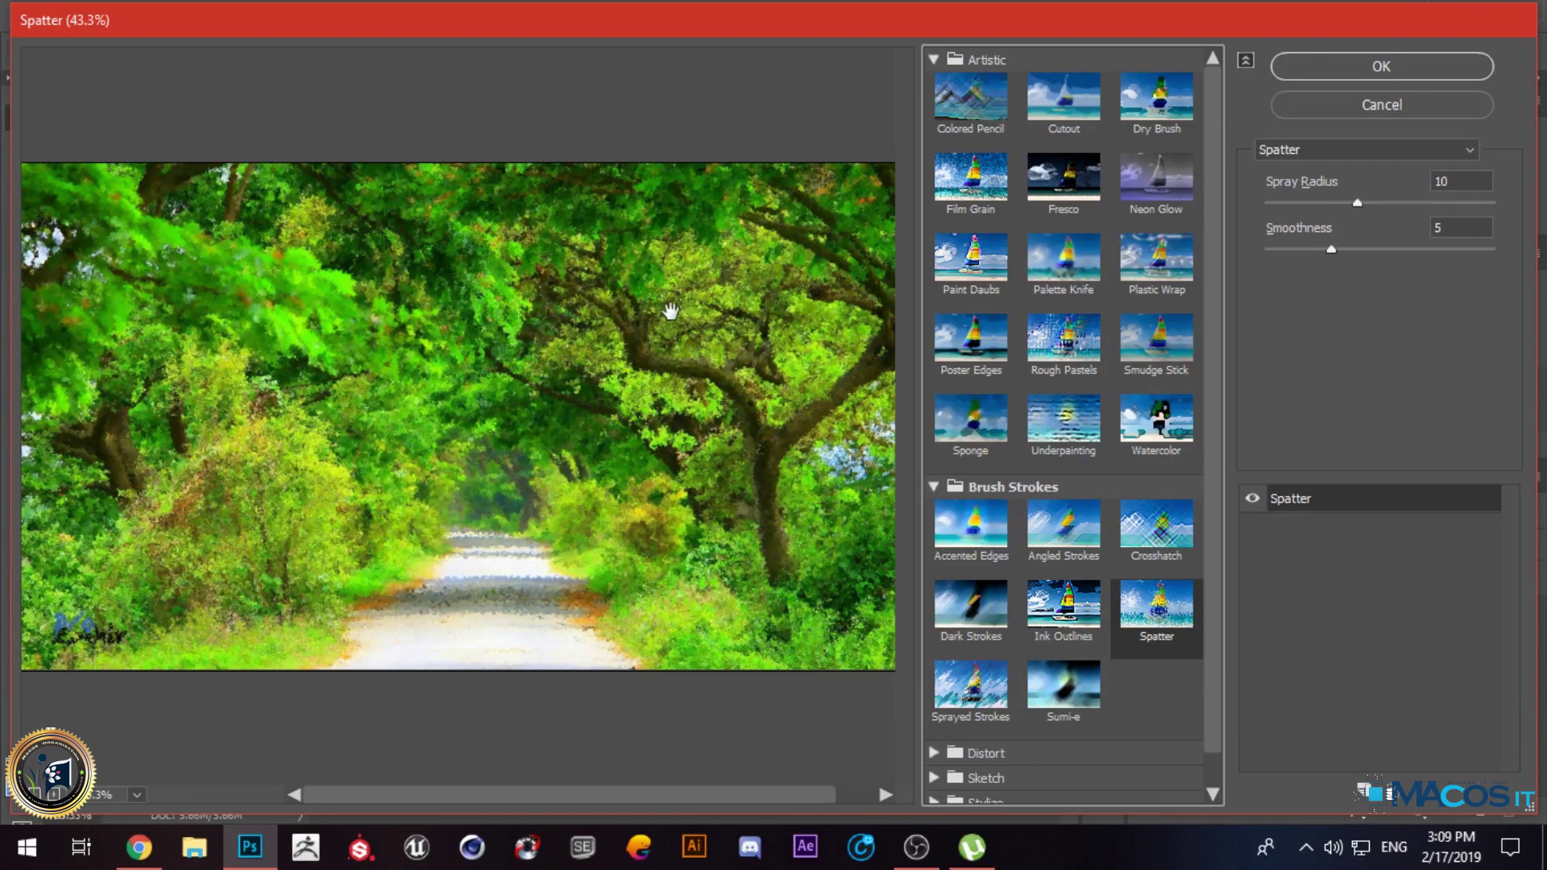
Step: Preview Texture looks Craquelure, Mosaic Tiles, Texturizer and Patchwork, then close the gallery unapplied
scroll(959, 749, down, 2)
click(934, 717)
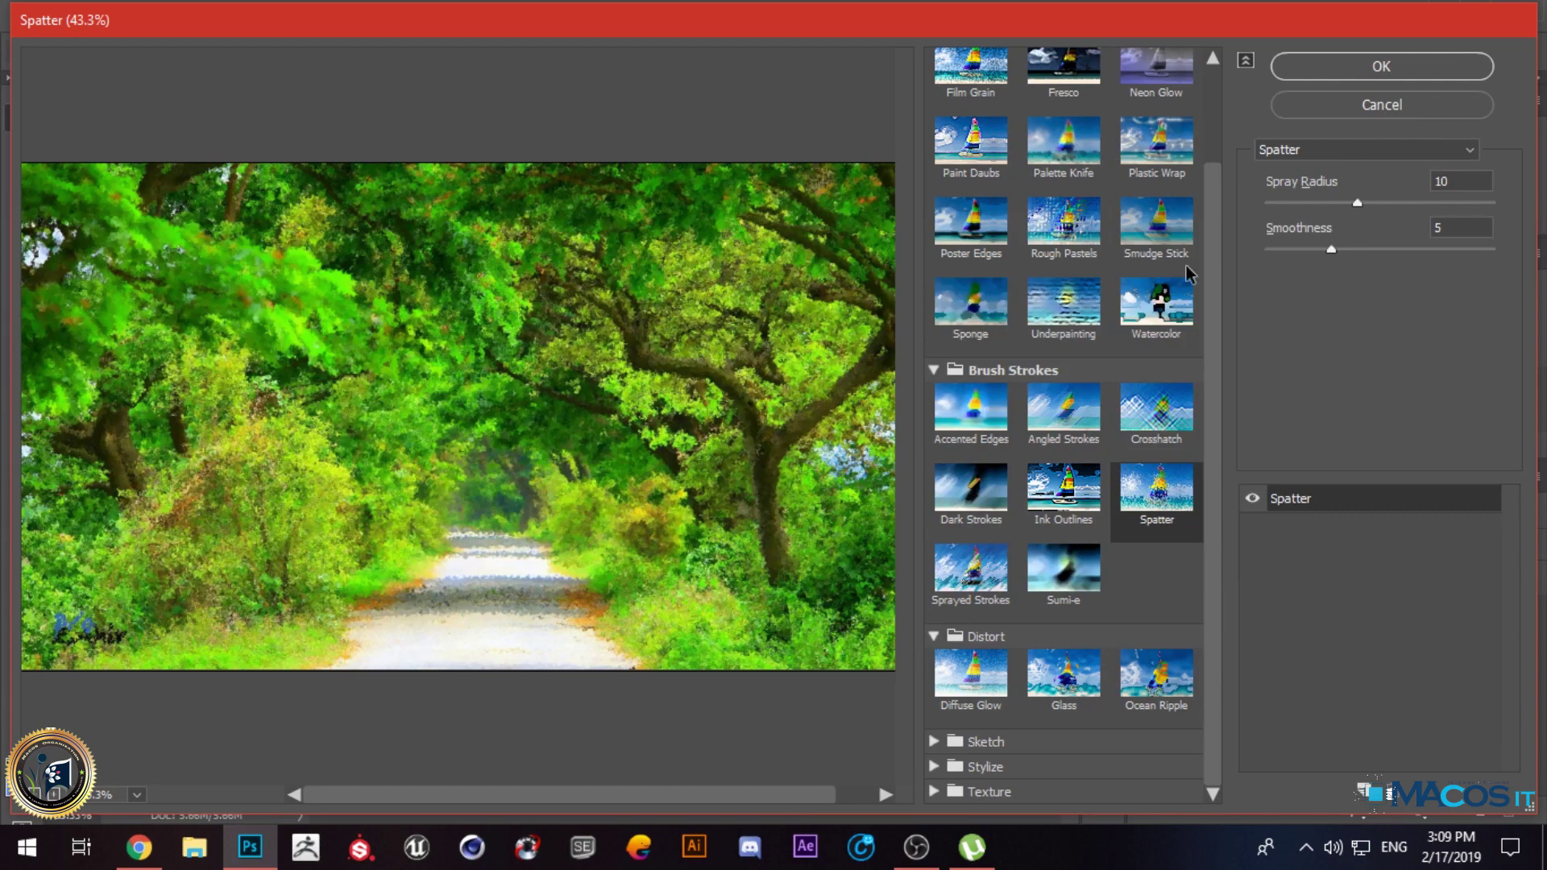
click(936, 767)
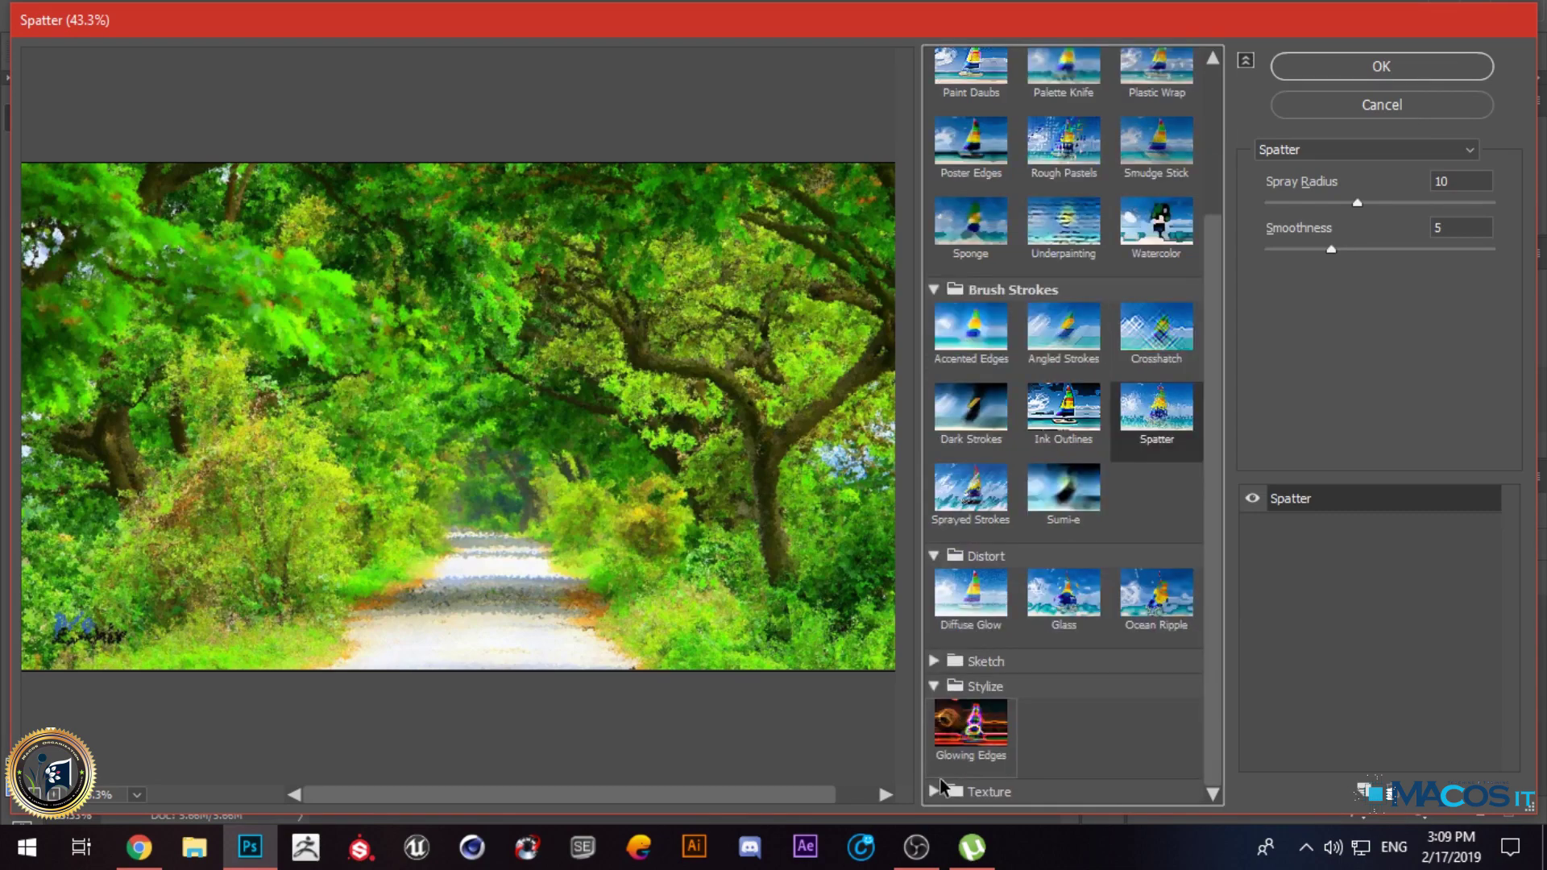
click(935, 791)
click(970, 666)
click(1154, 675)
click(1155, 749)
click(971, 749)
click(1335, 104)
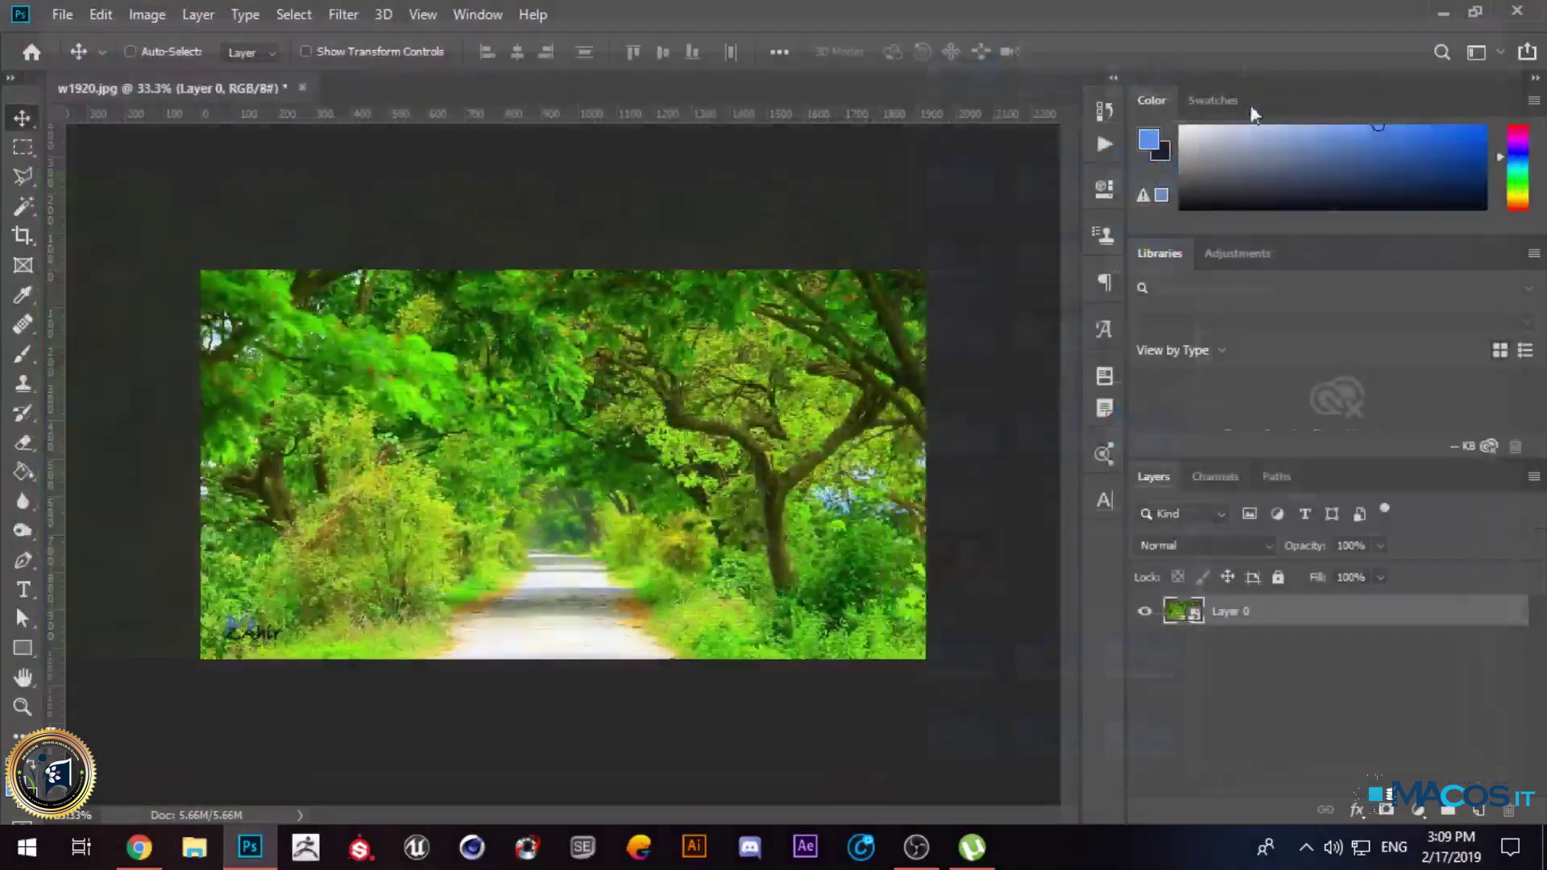
Step: Try Filter > Adaptive Wide Angle and dismiss the graphics-processor error
click(345, 16)
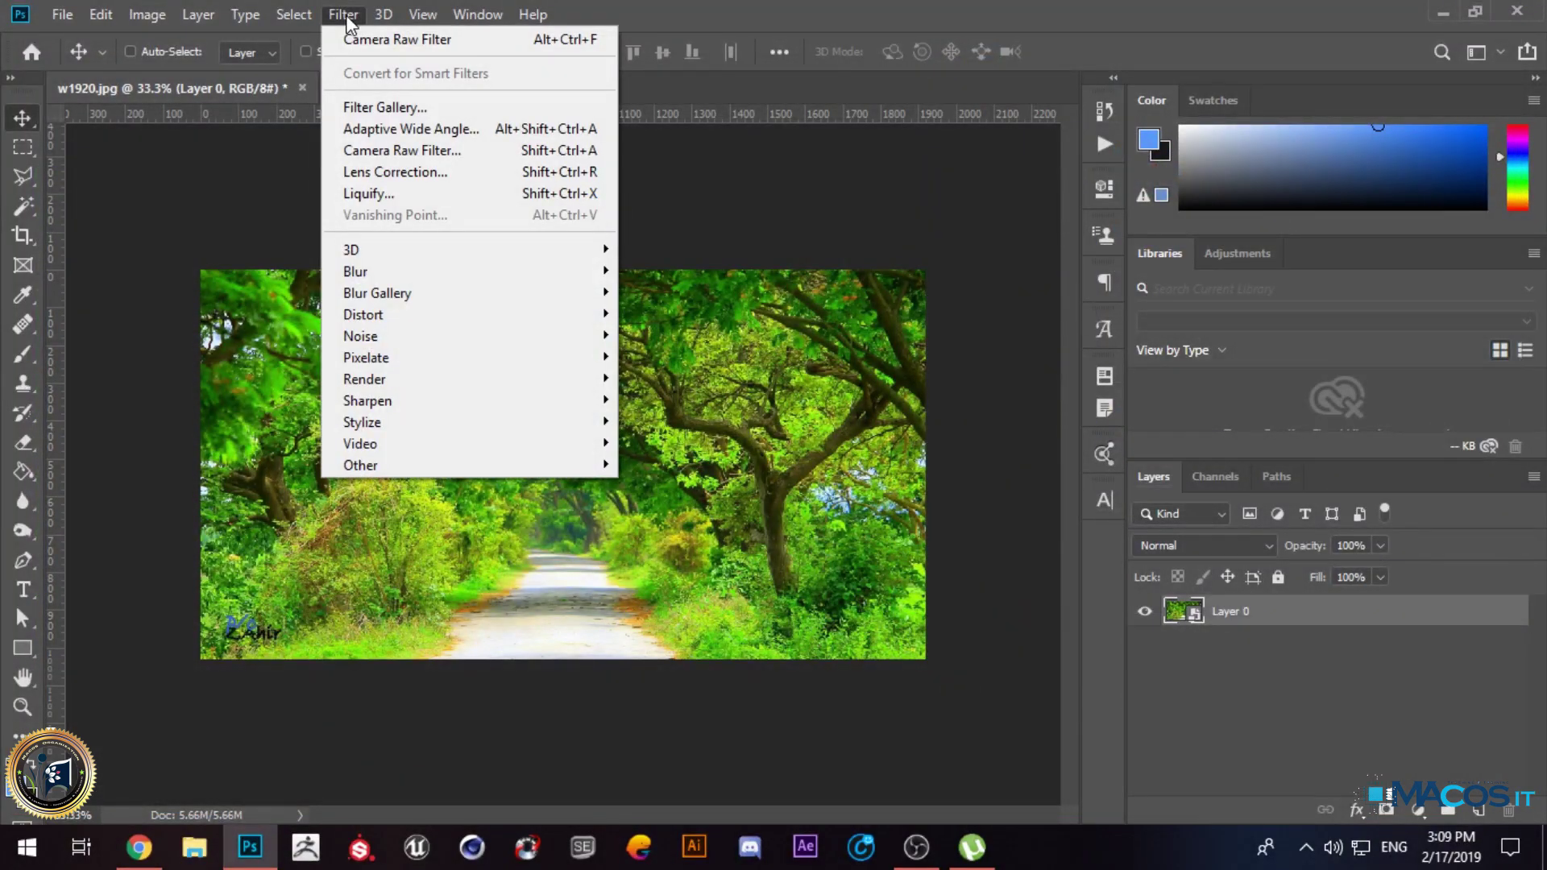
click(487, 140)
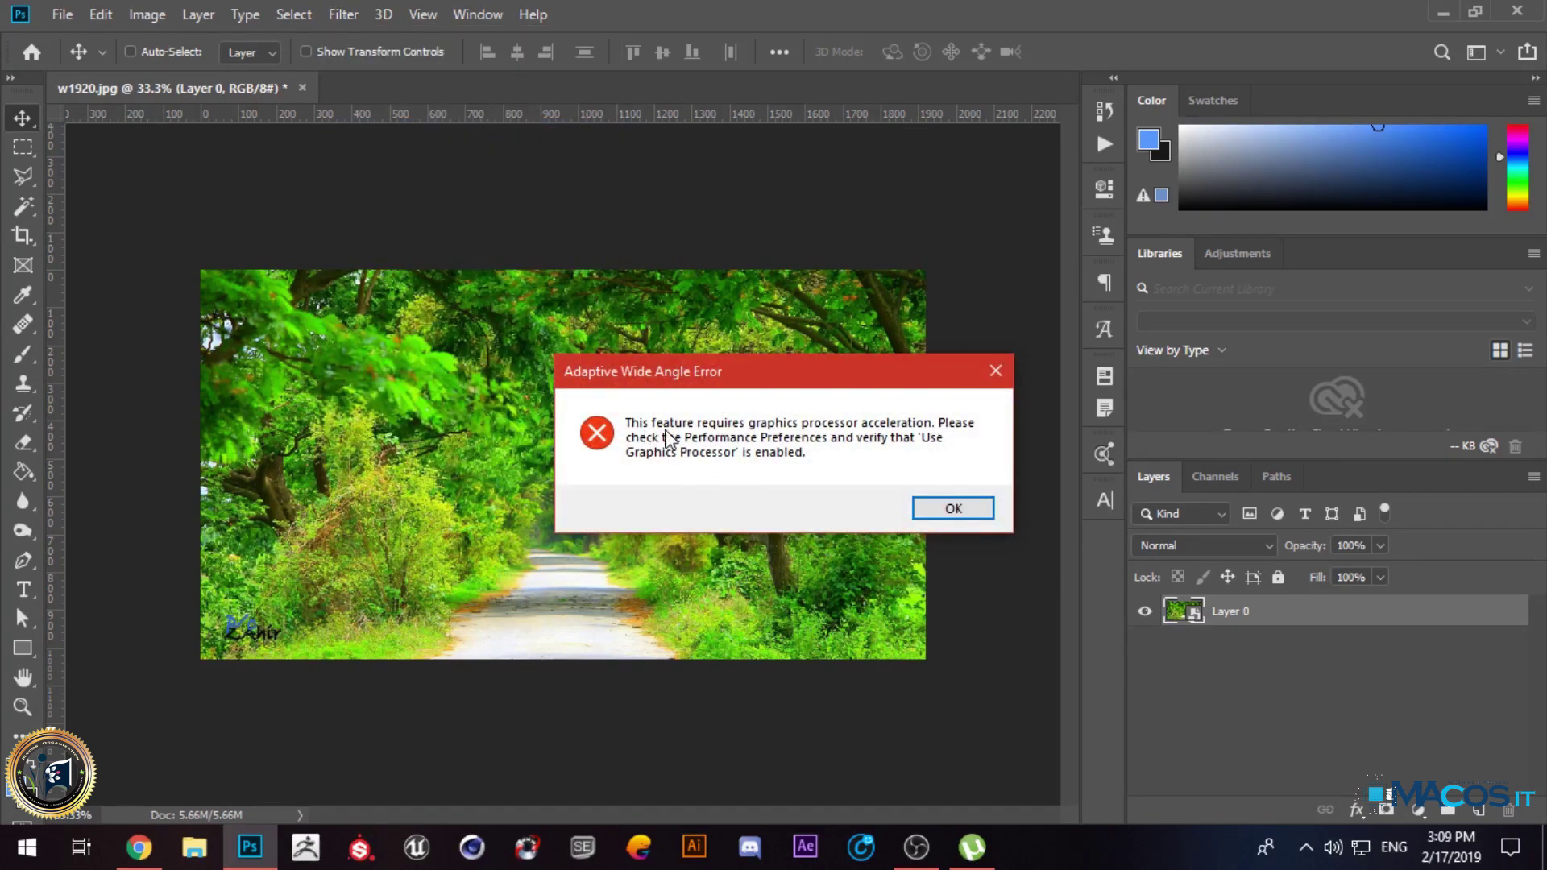
click(996, 372)
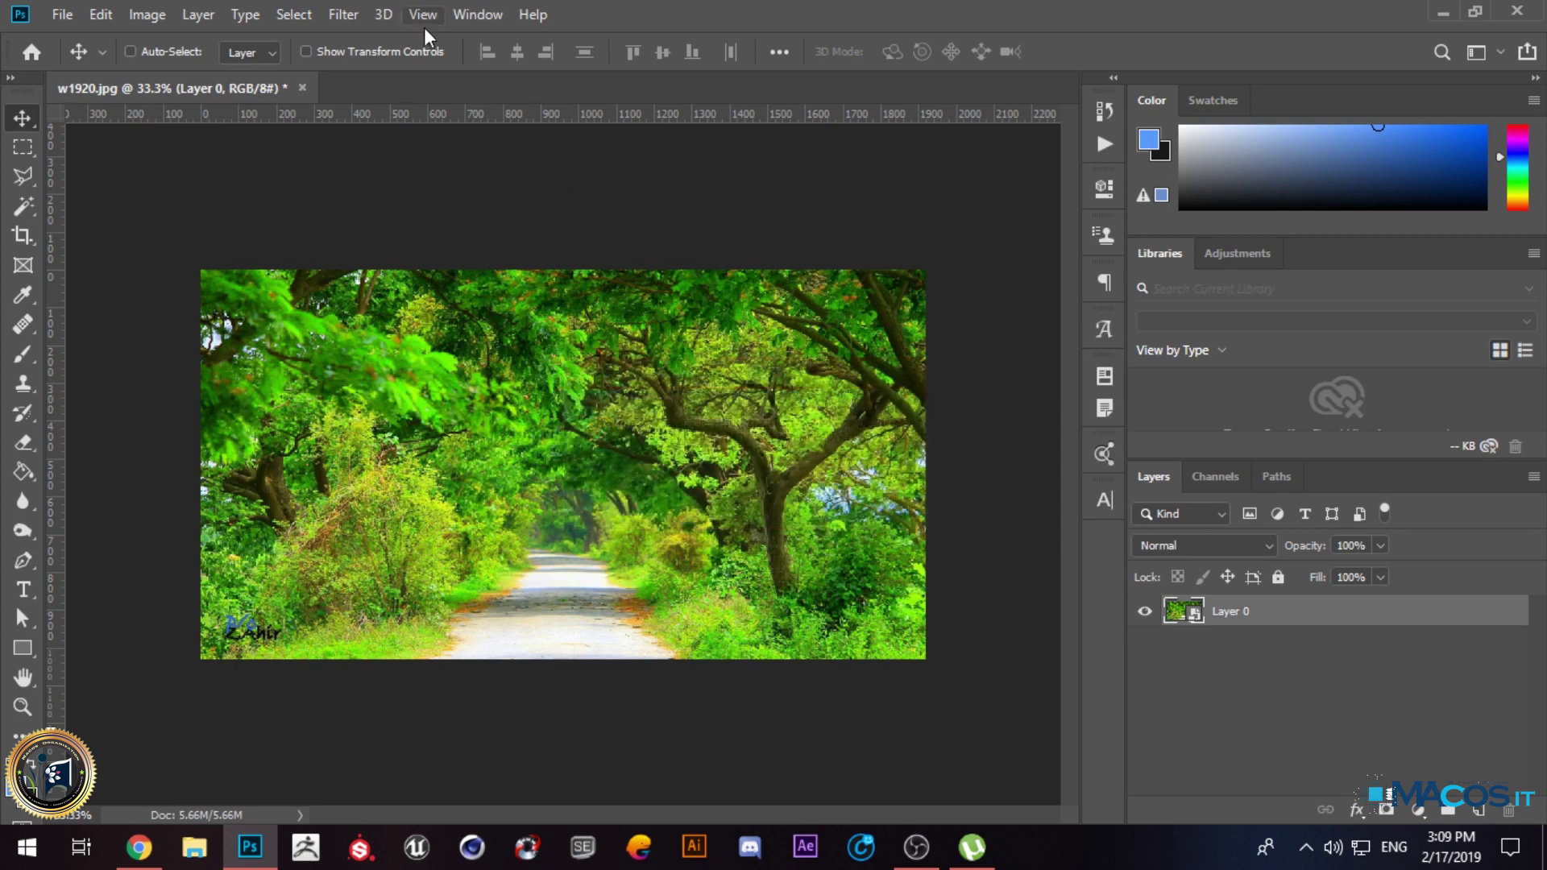
Step: Bring up the Creative Cloud app from the hidden system-tray icons
click(338, 17)
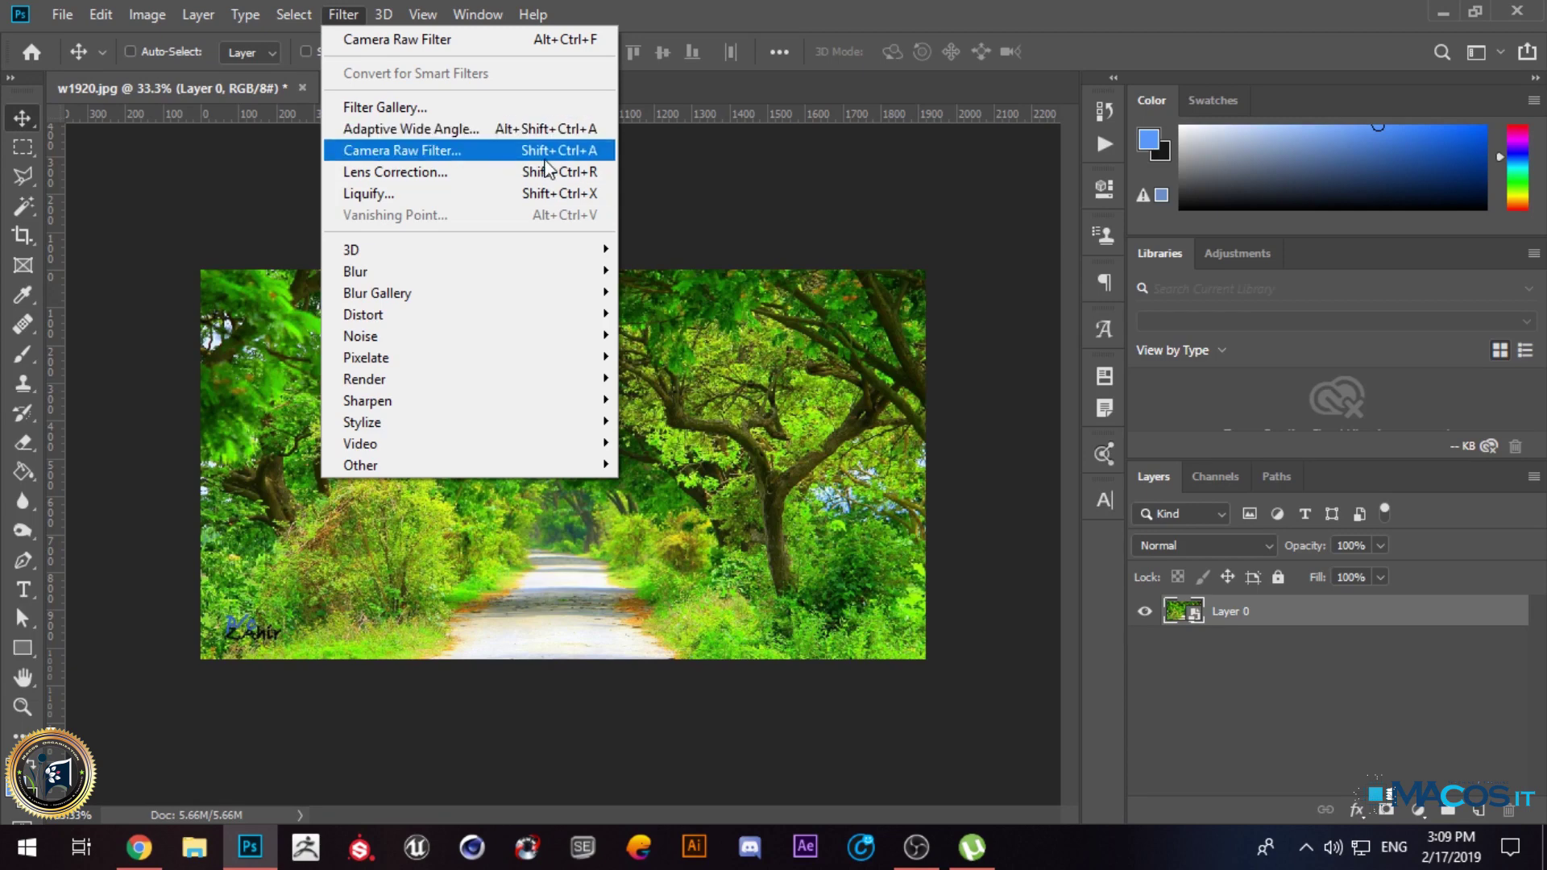
click(1306, 845)
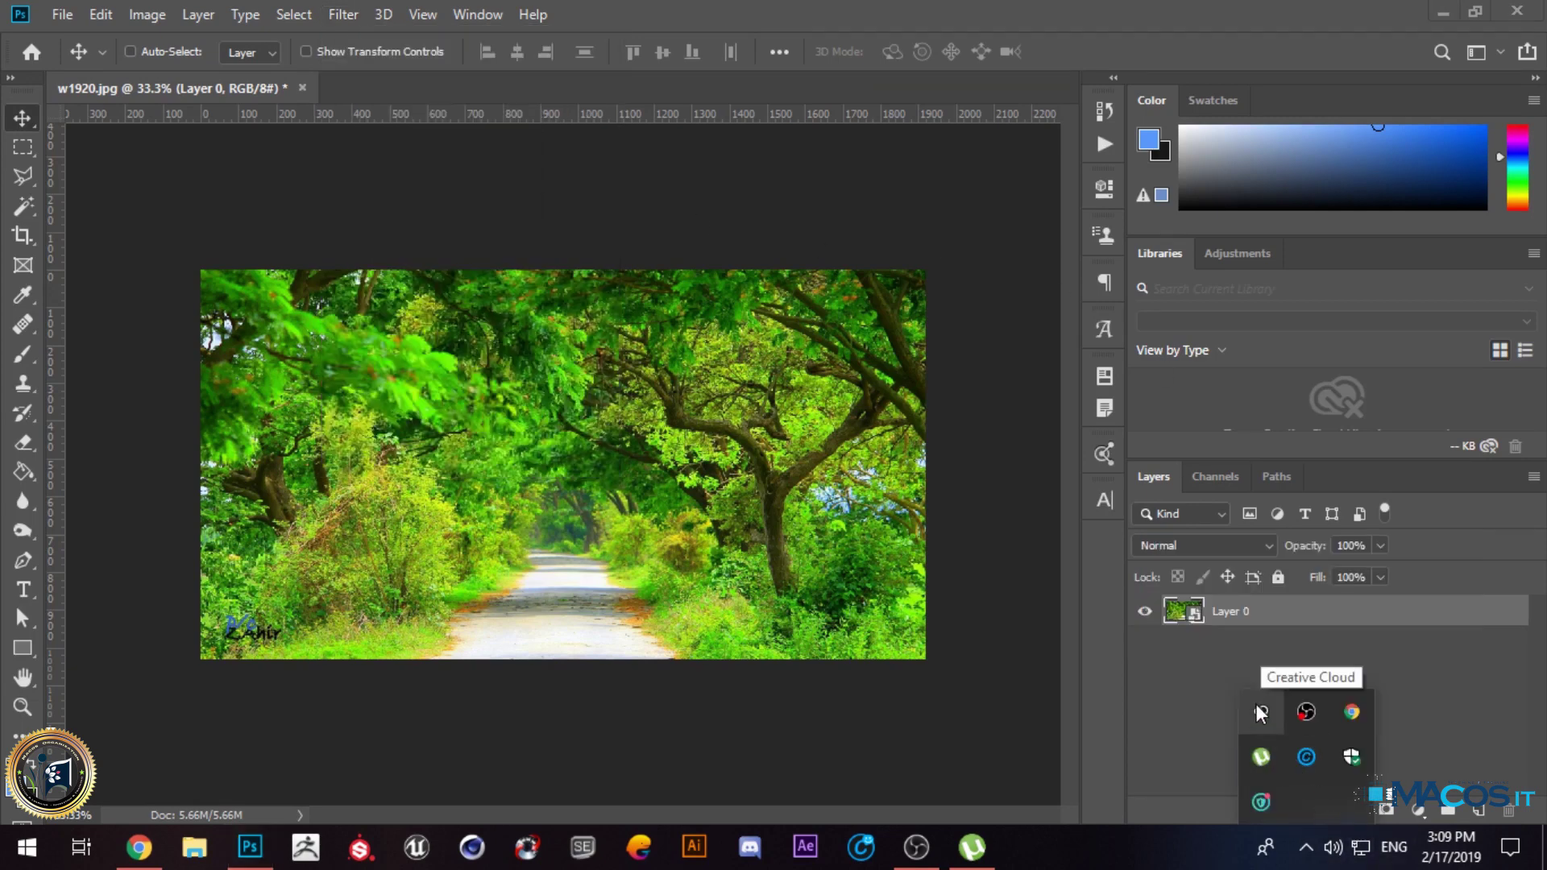
click(1261, 713)
Step: Scroll through the Creative Cloud Apps list, including the Camera Raw CC update
scroll(680, 518, up, 3)
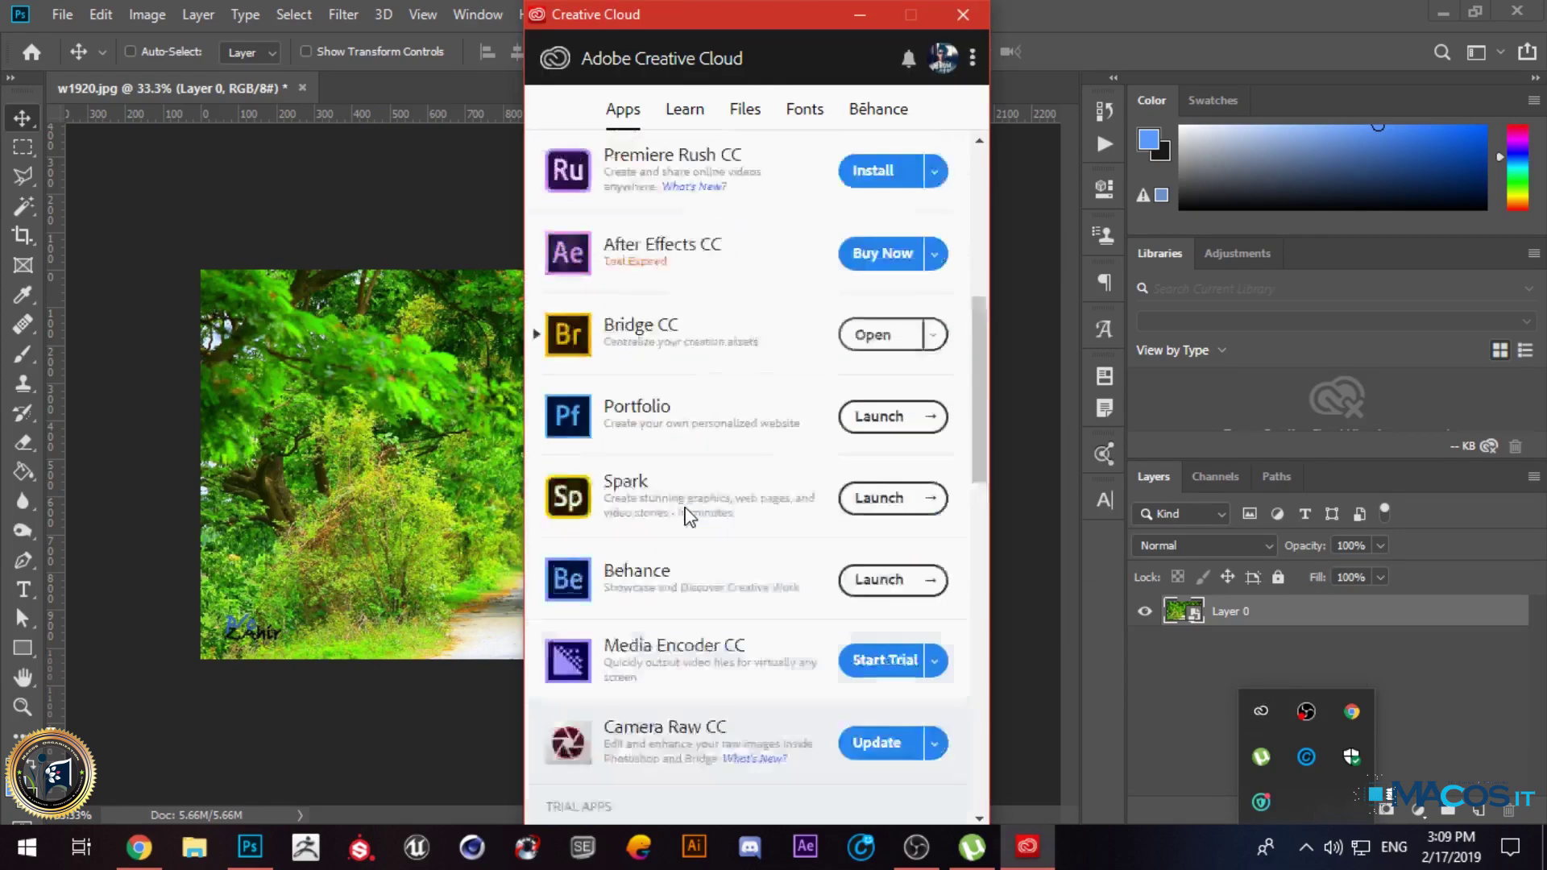
scroll(680, 518, up, 5)
scroll(701, 439, down, 4)
scroll(701, 439, down, 5)
scroll(708, 439, down, 3)
scroll(705, 628, up, 9)
scroll(701, 684, up, 7)
scroll(699, 725, down, 5)
scroll(696, 749, down, 1)
scroll(696, 750, down, 2)
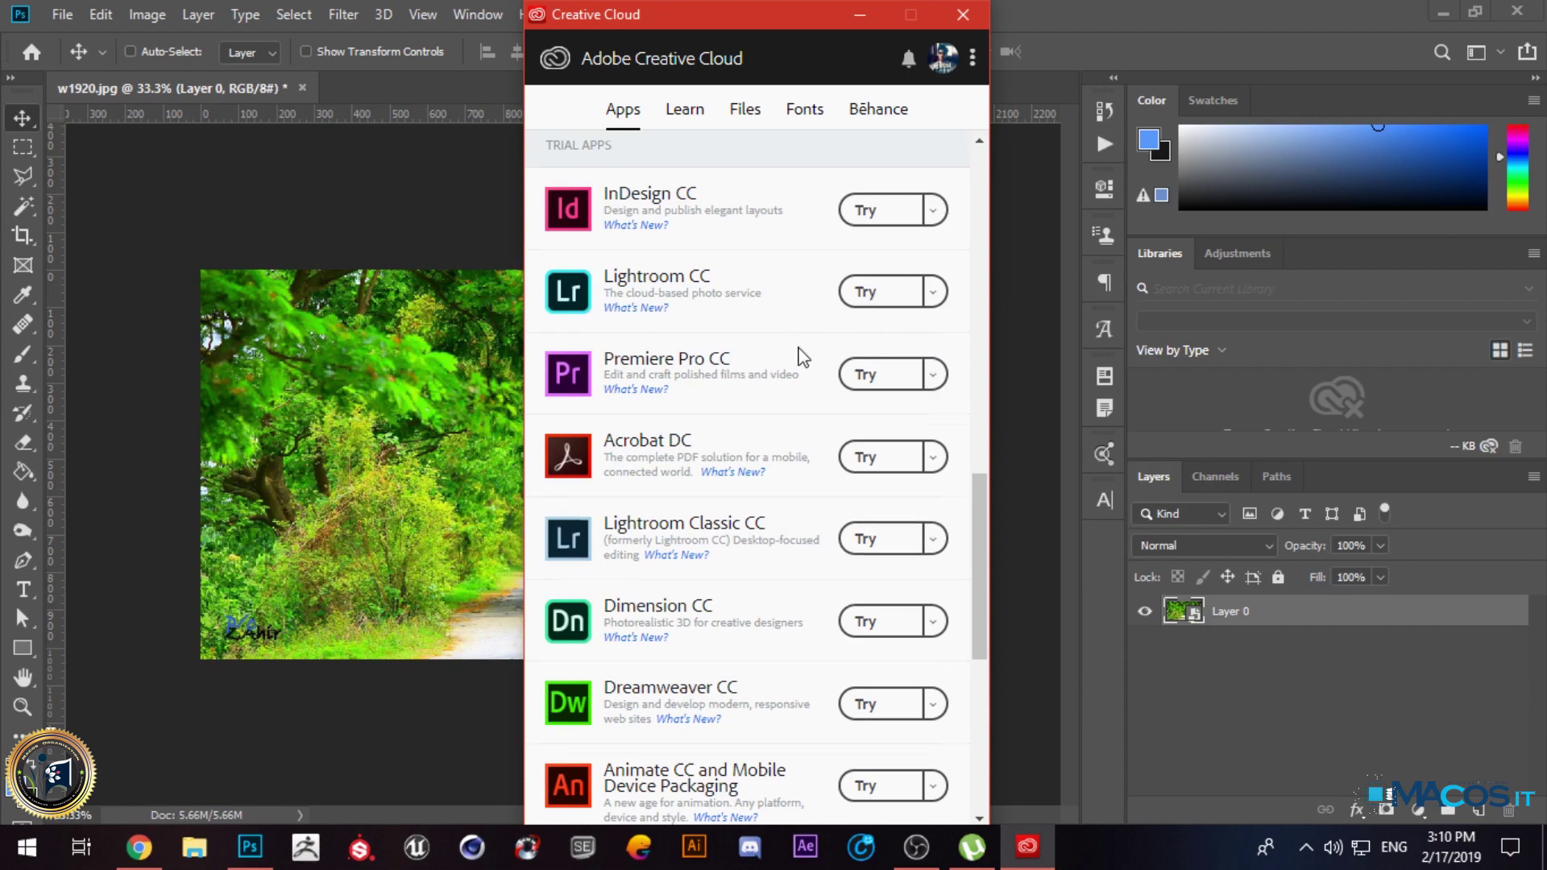
scroll(800, 355, up, 10)
scroll(873, 518, down, 8)
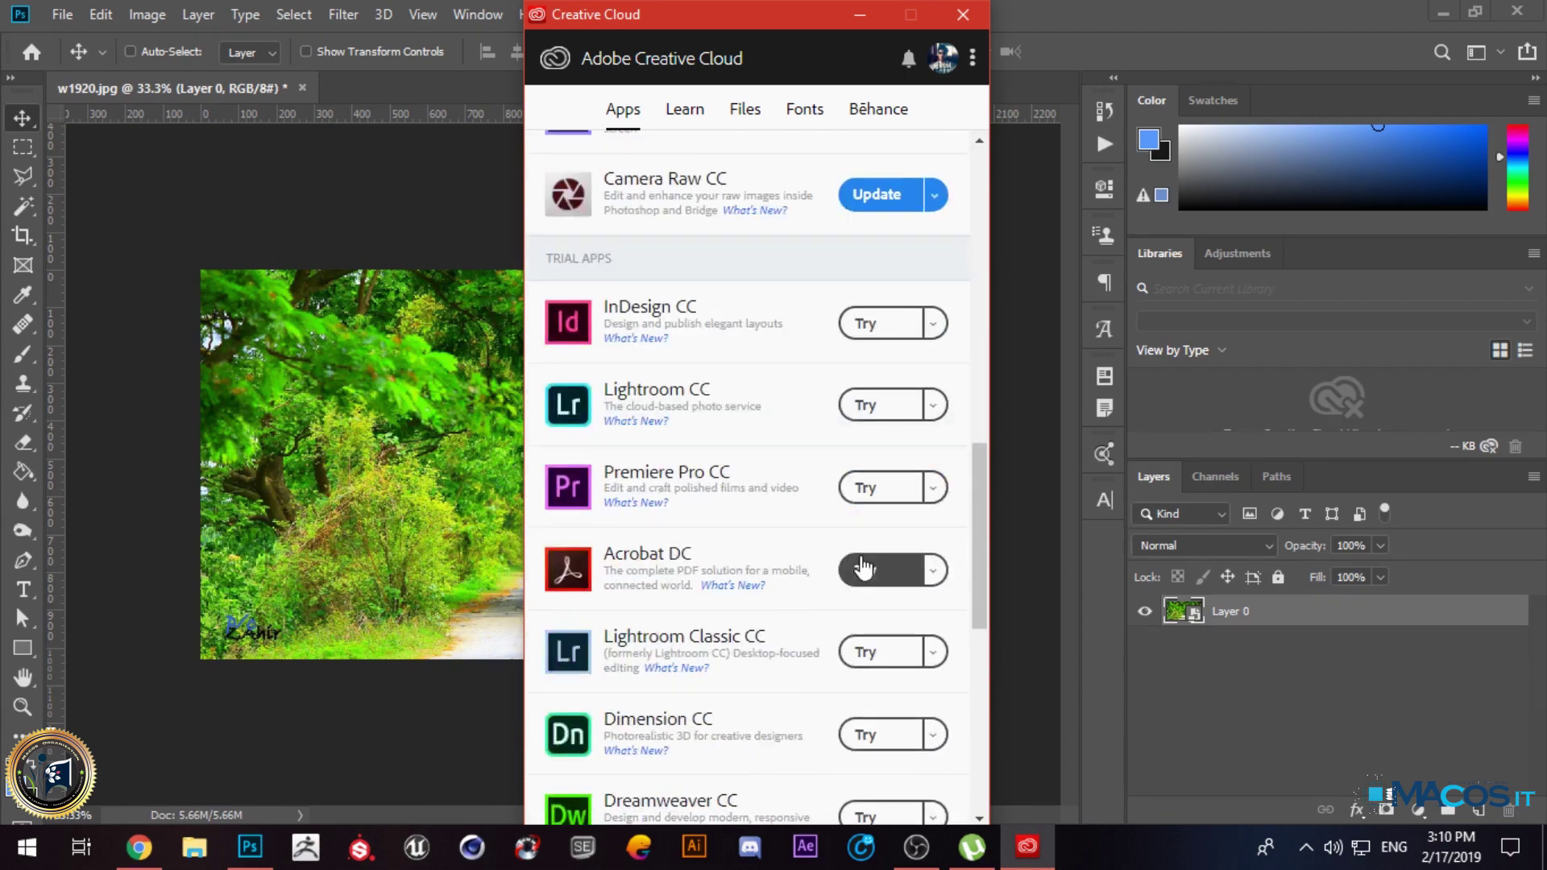
scroll(864, 571, down, 10)
scroll(656, 594, up, 8)
scroll(815, 383, up, 7)
scroll(725, 394, up, 3)
scroll(694, 395, up, 1)
scroll(732, 386, up, 4)
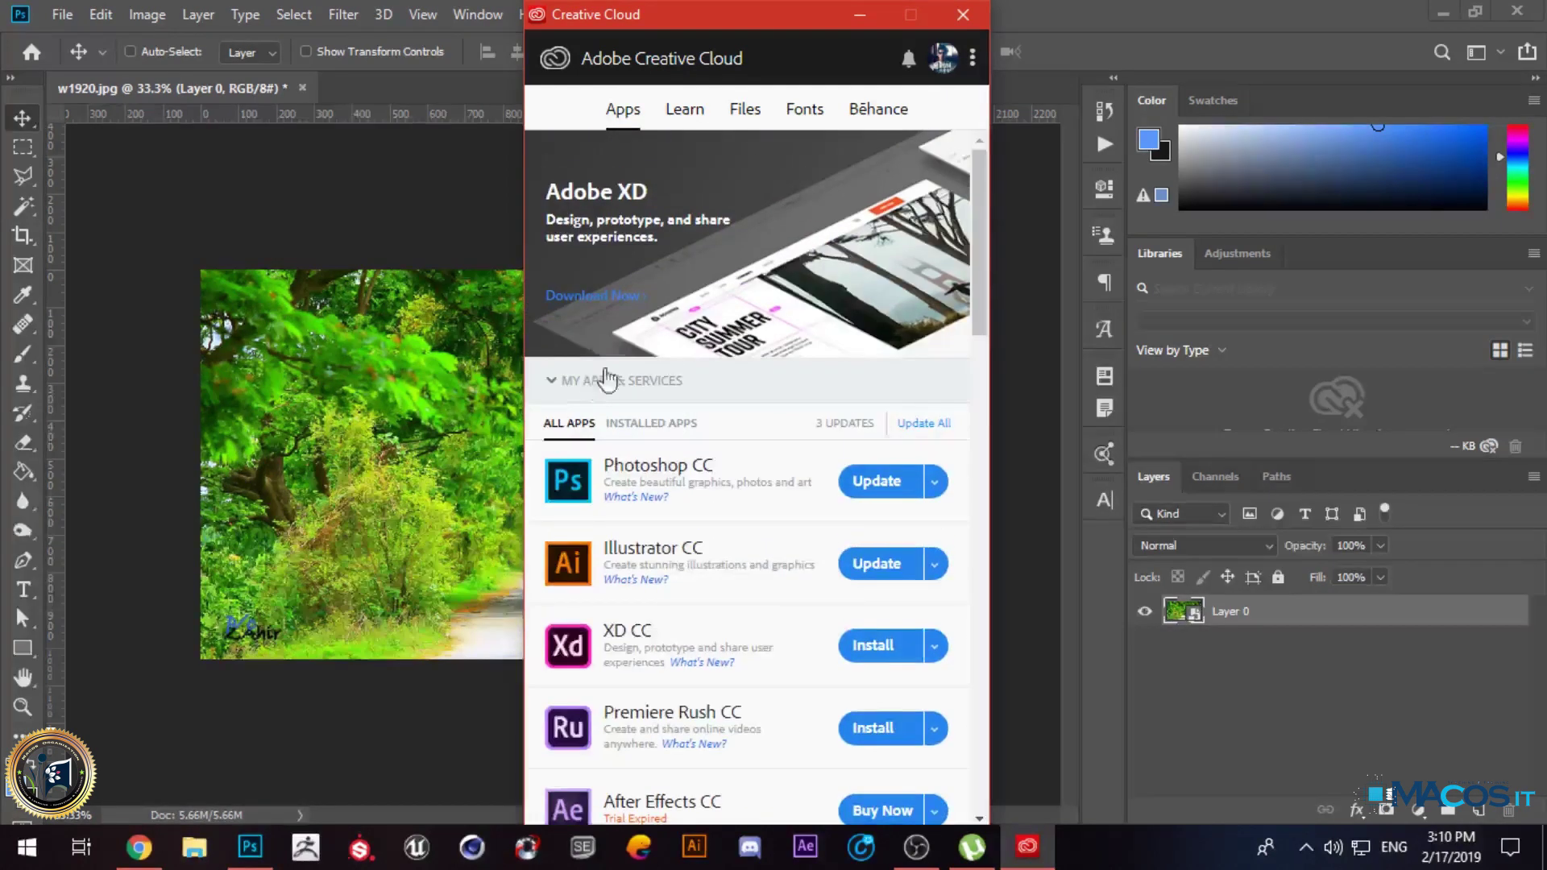
Step: Back in Photoshop, apply Filter > Camera Raw Filter to Layer 0
scroll(594, 379, down, 8)
scroll(751, 393, down, 3)
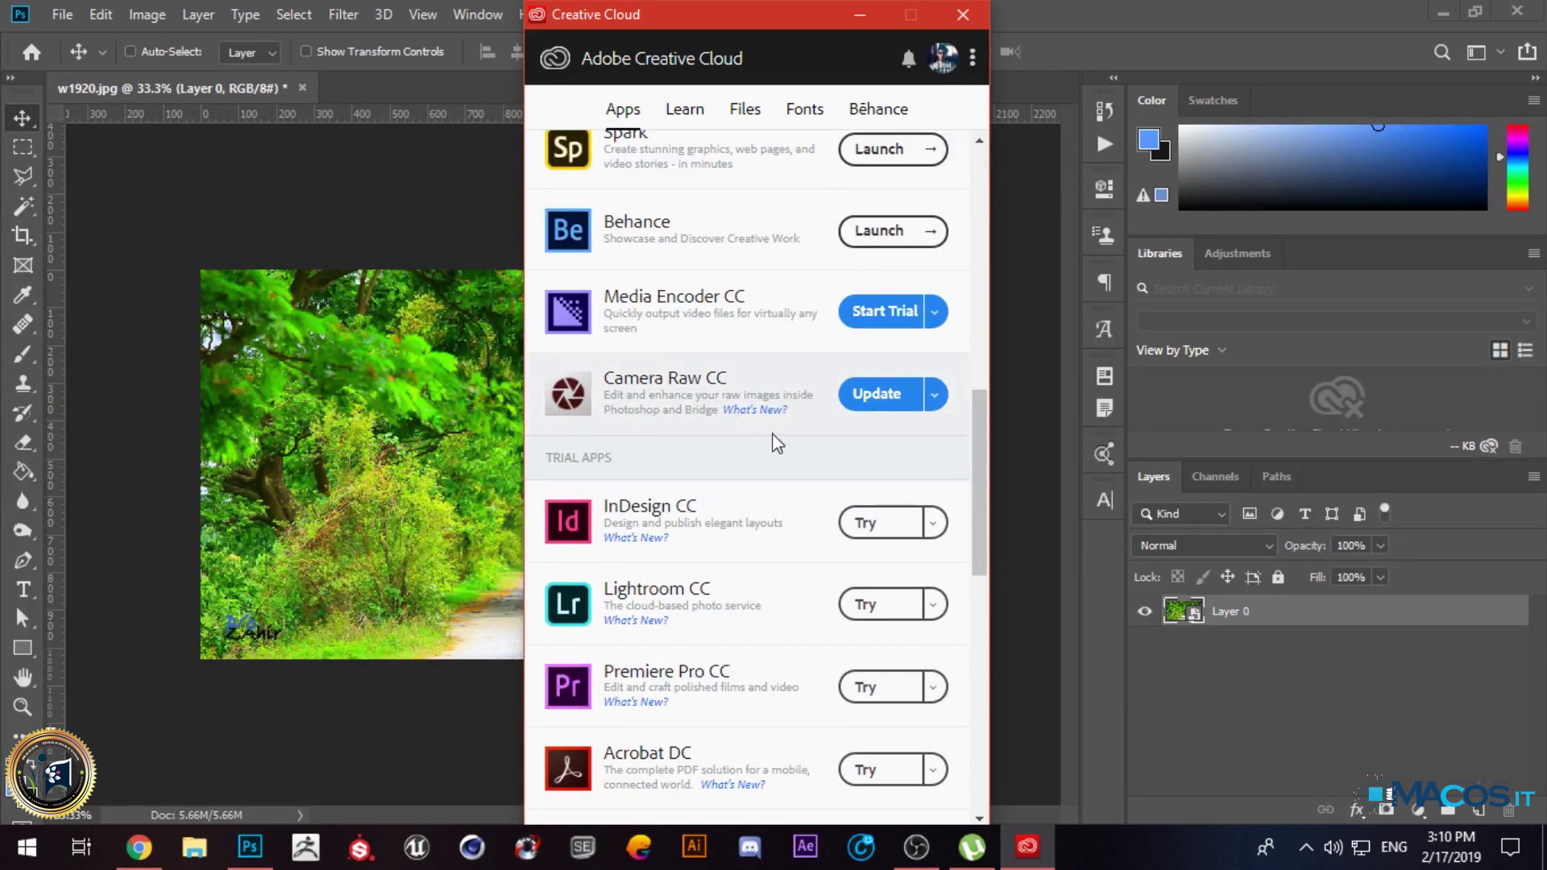
click(346, 14)
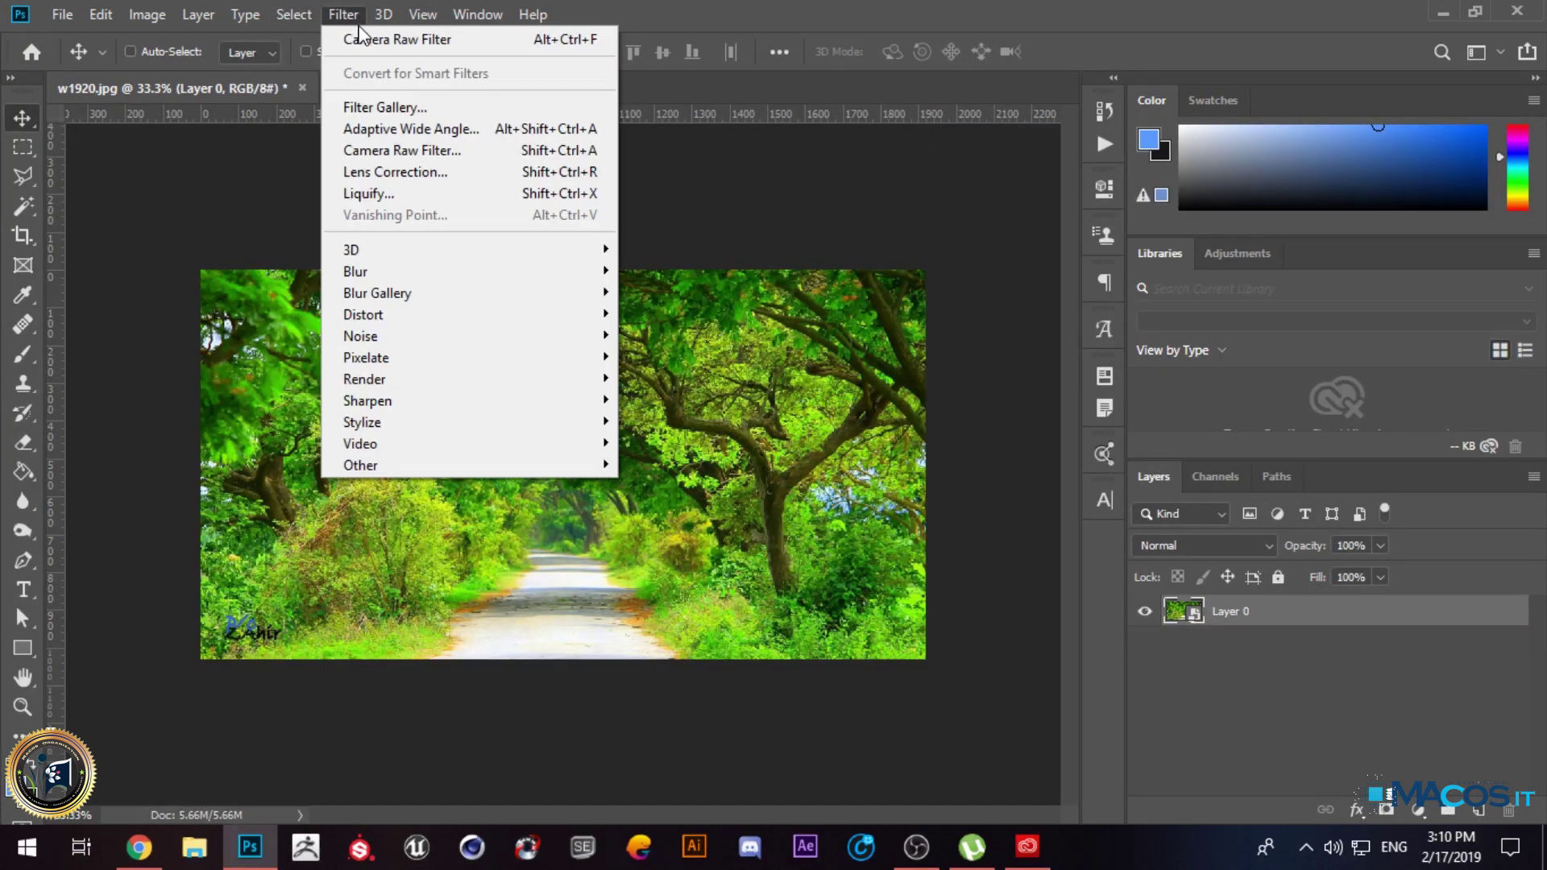
click(445, 155)
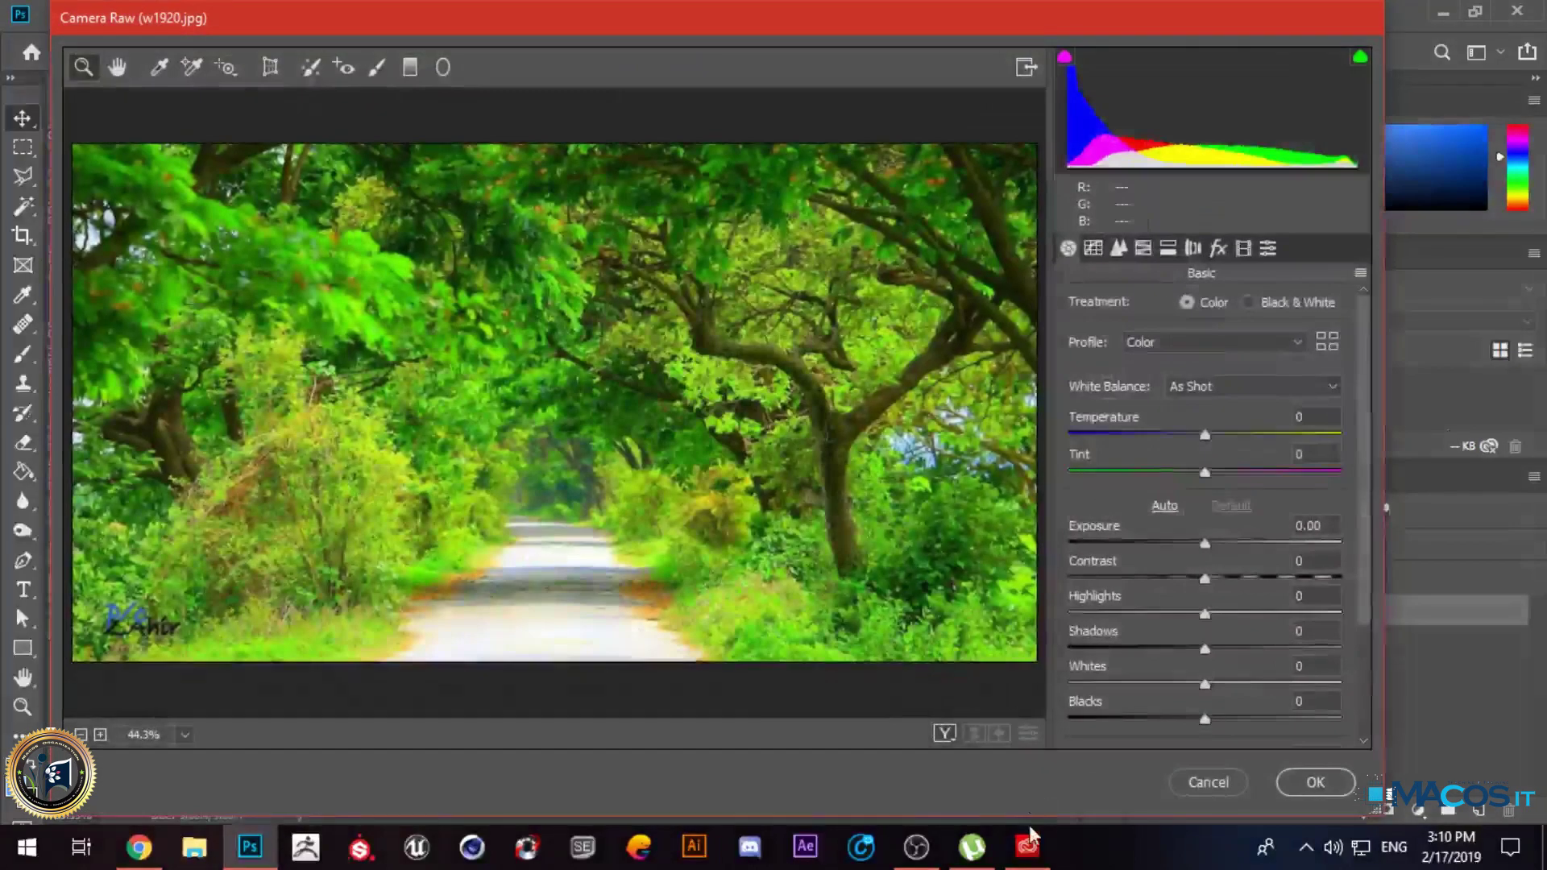
Step: Close Creative Cloud and browse the Camera Raw panels, including Geometry, Tone Curve and presets
right_click(1033, 838)
click(1031, 807)
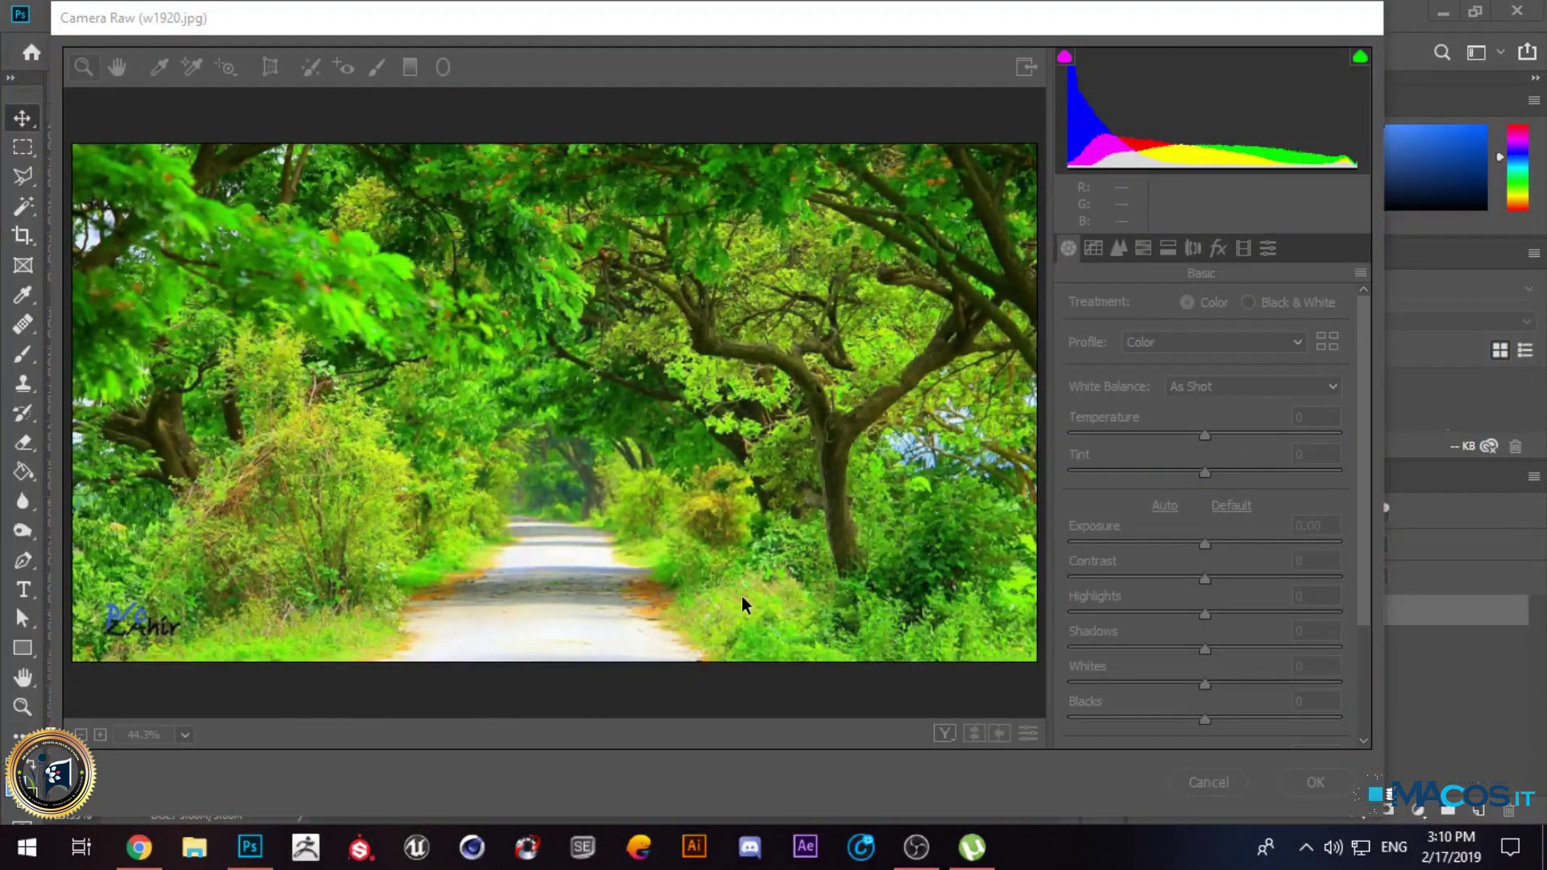
click(264, 67)
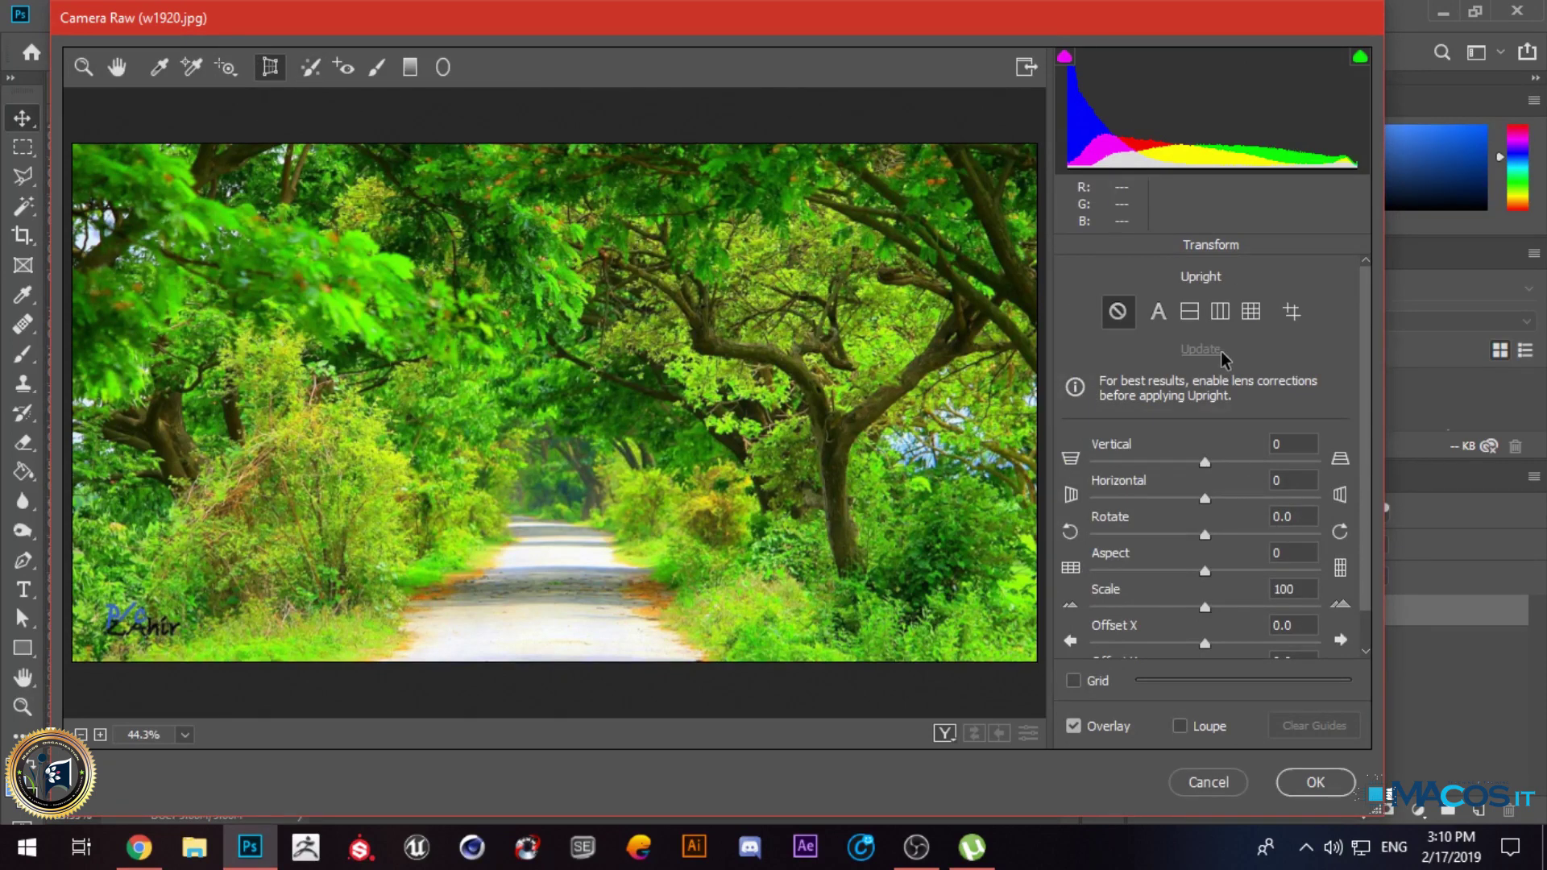
click(94, 75)
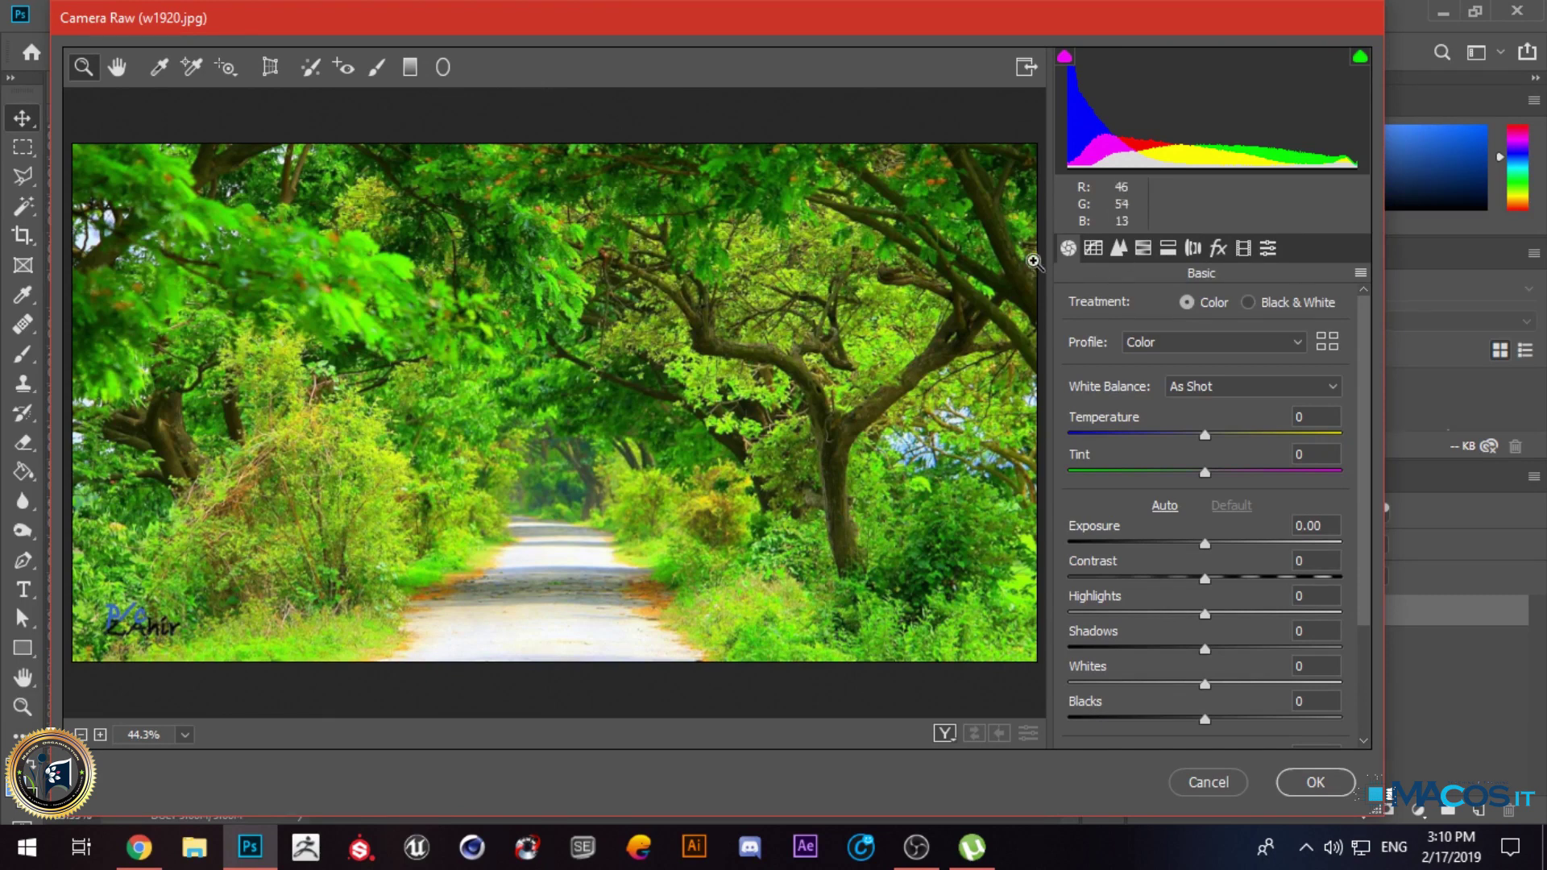
click(1093, 249)
click(1120, 249)
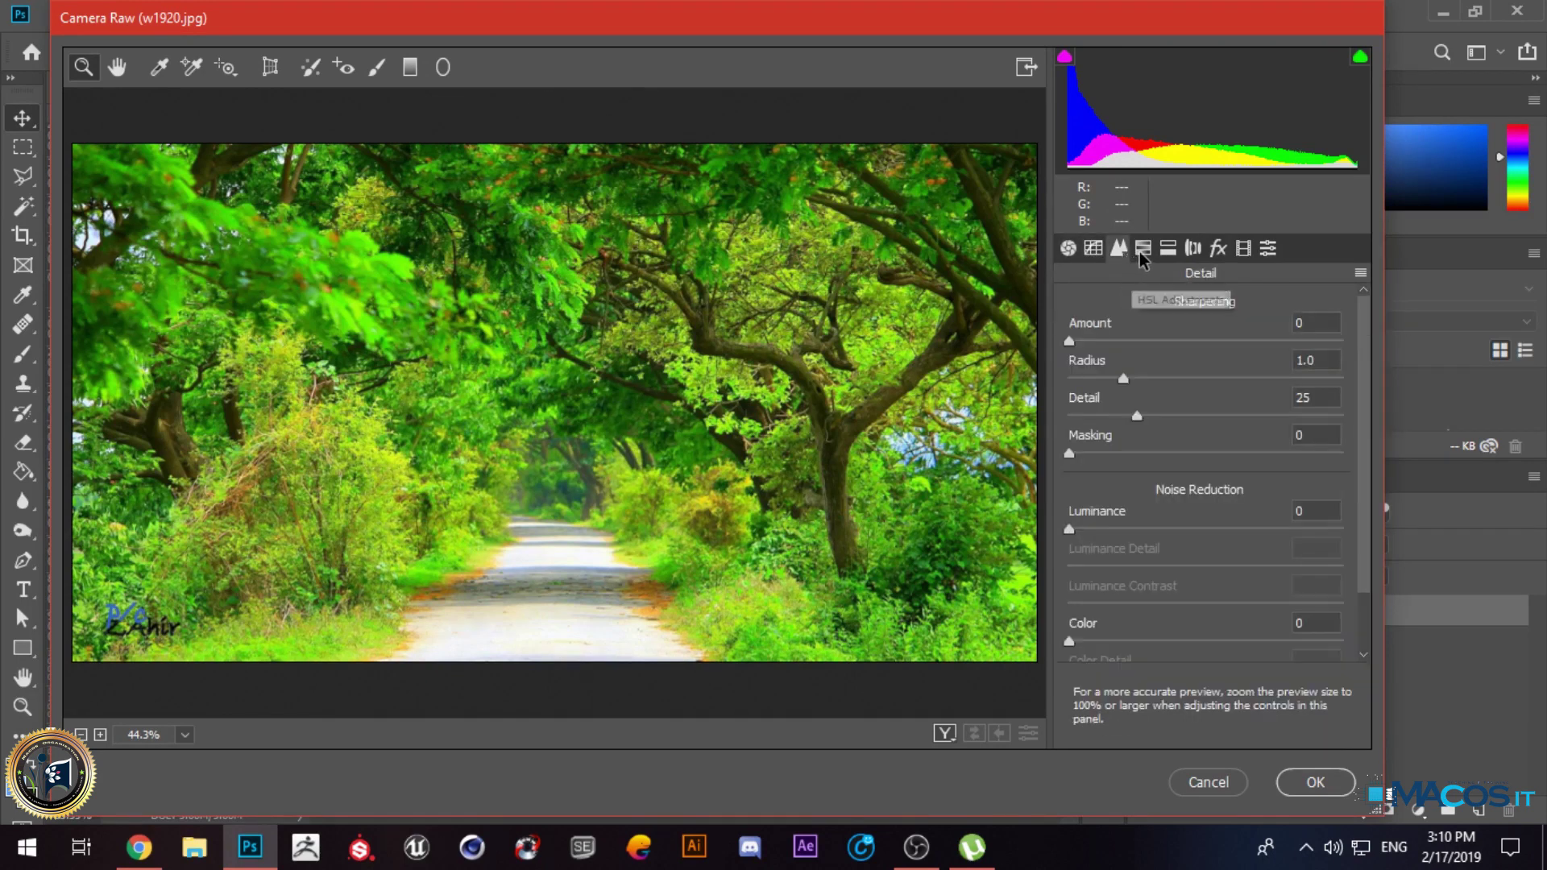
click(1191, 250)
click(1268, 249)
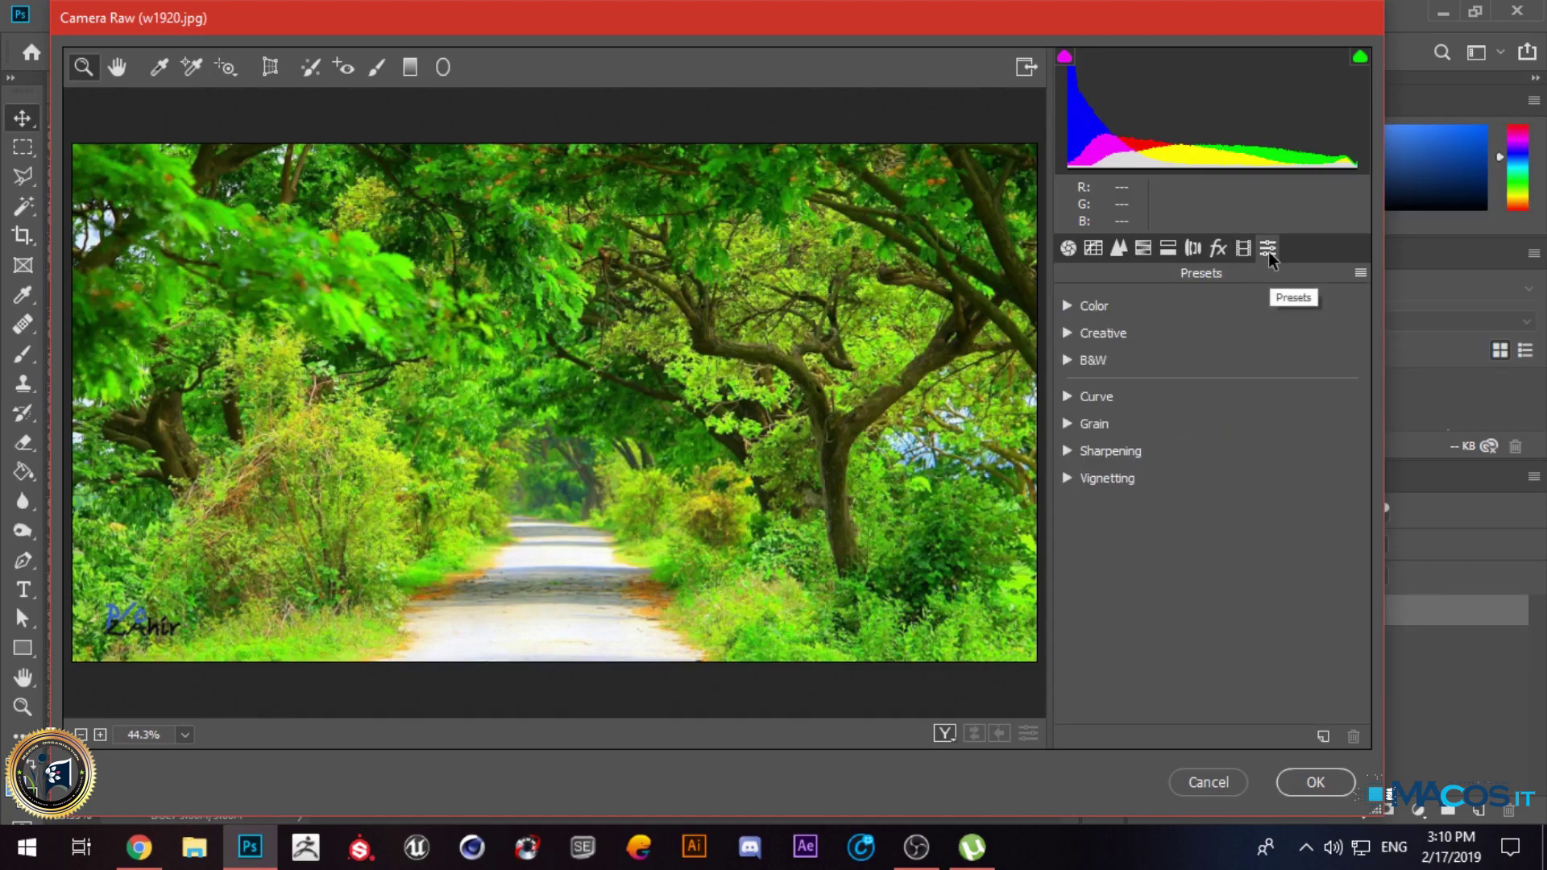
click(1068, 248)
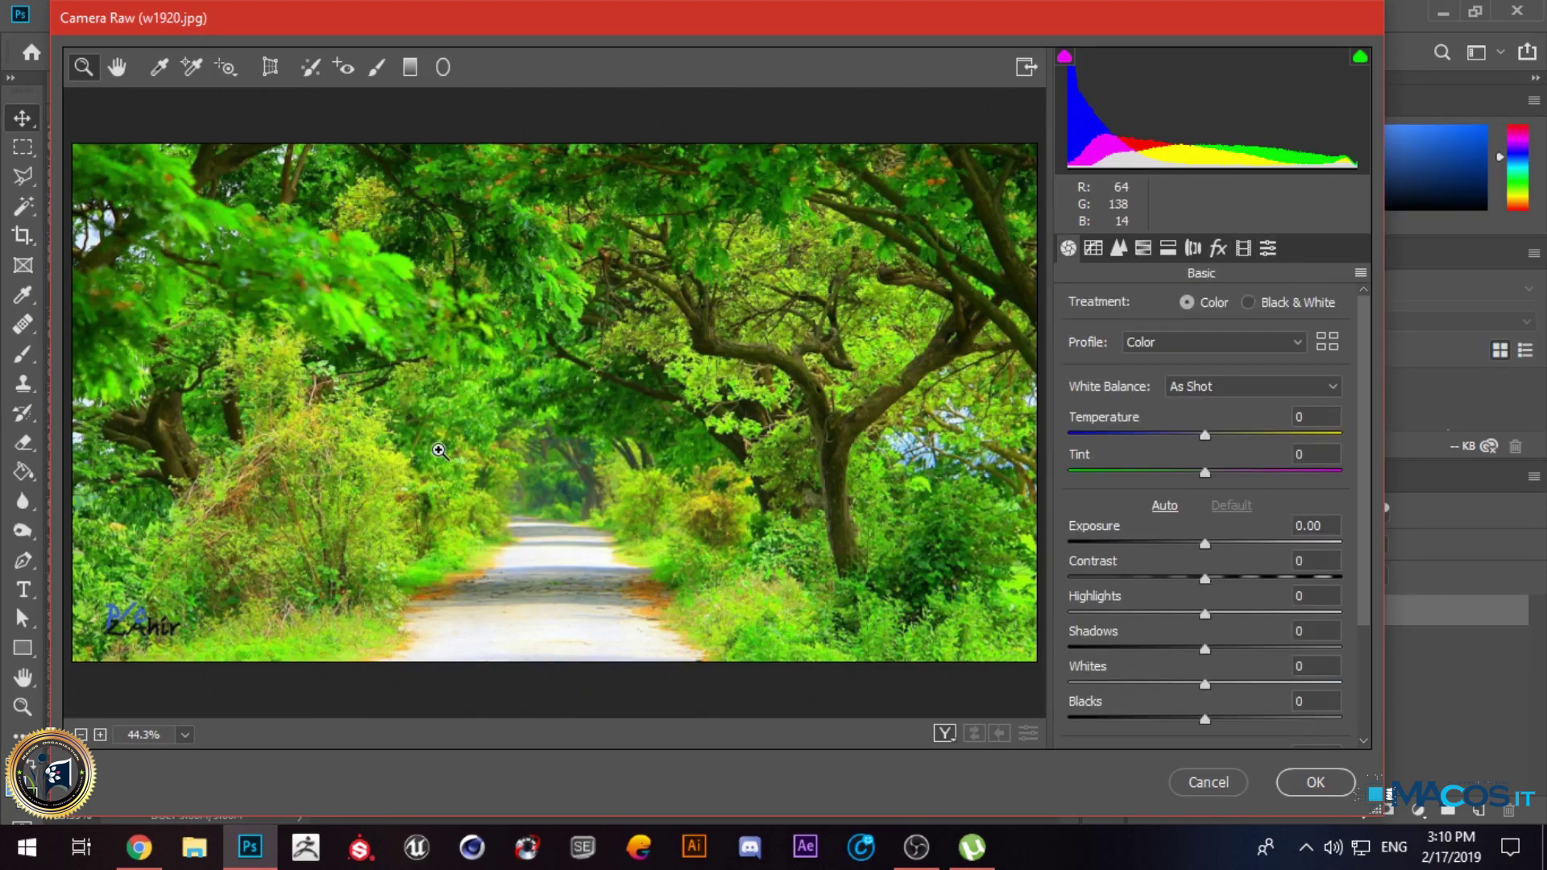
Step: Reposition the Camera Raw window and set Treatment to Black & White
drag(1192, 18, 1256, 18)
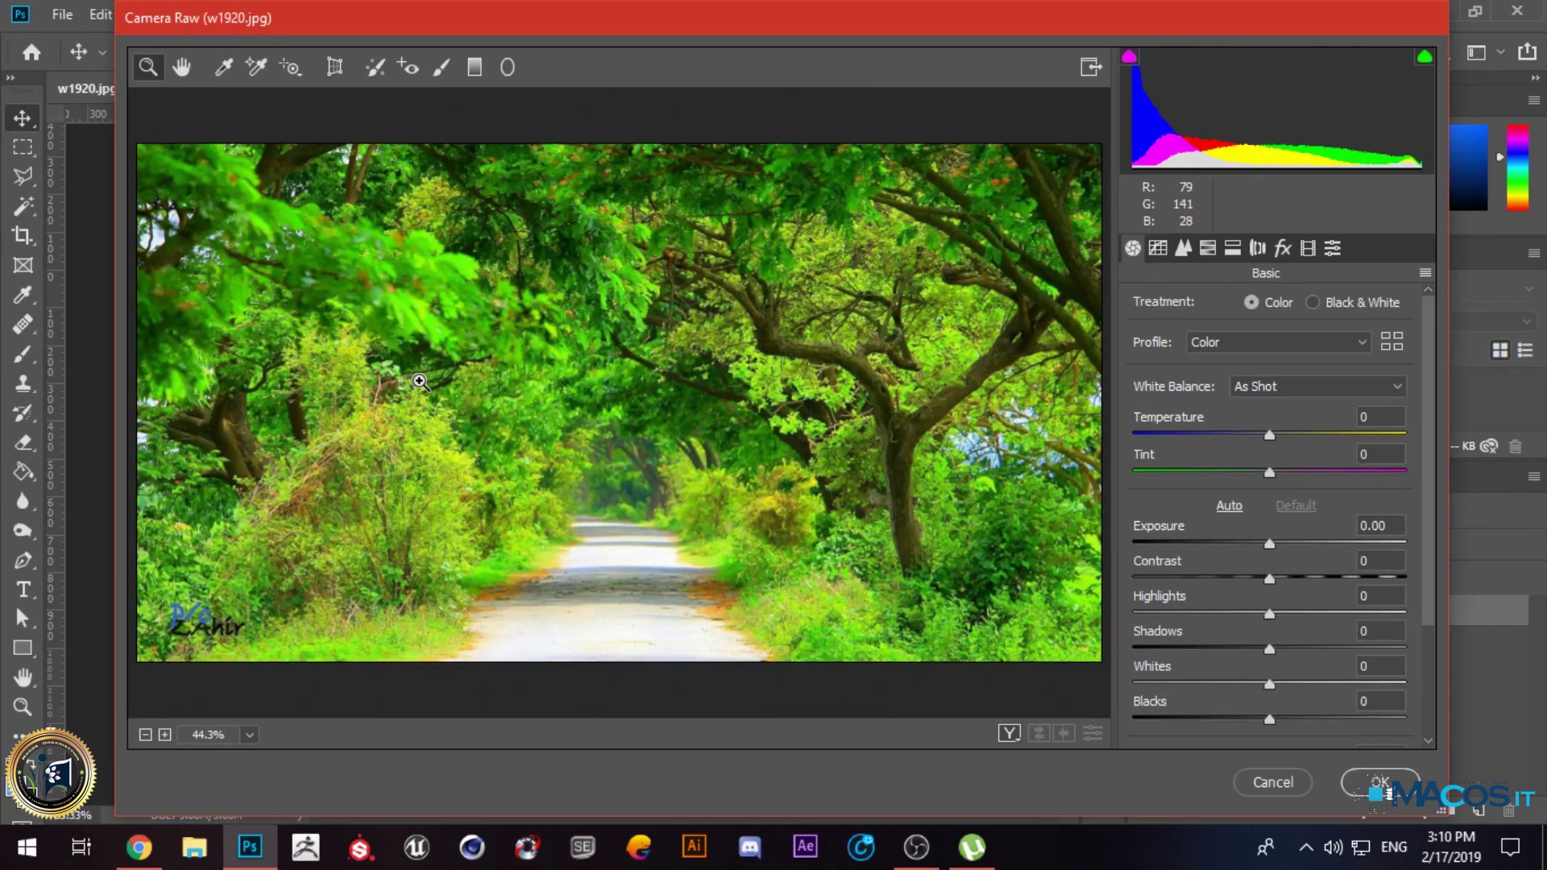
drag(278, 20, 240, 71)
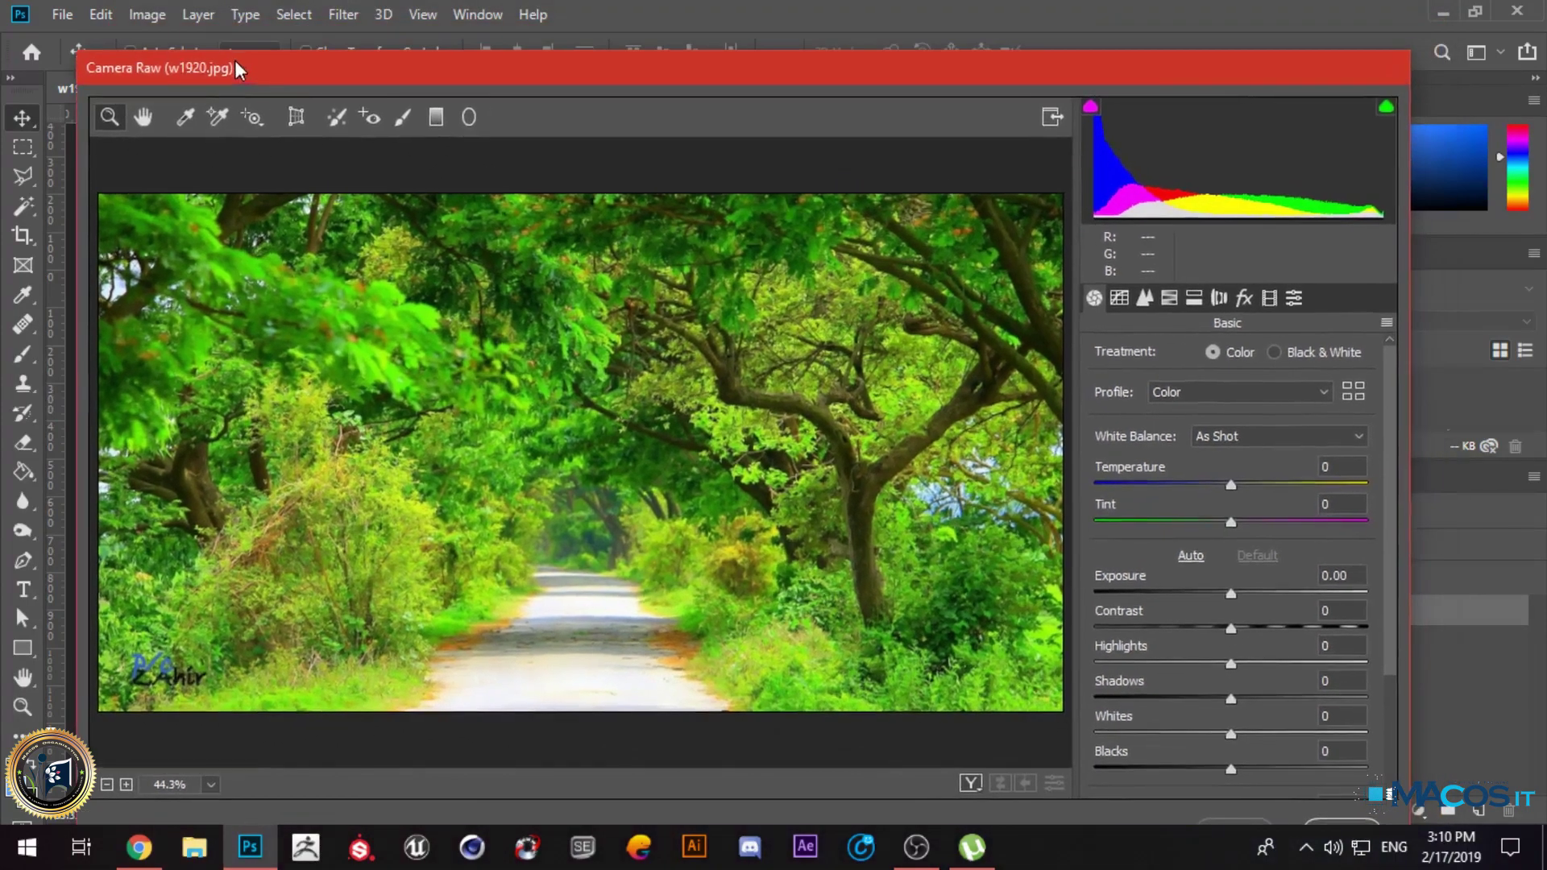
drag(130, 71, 132, 45)
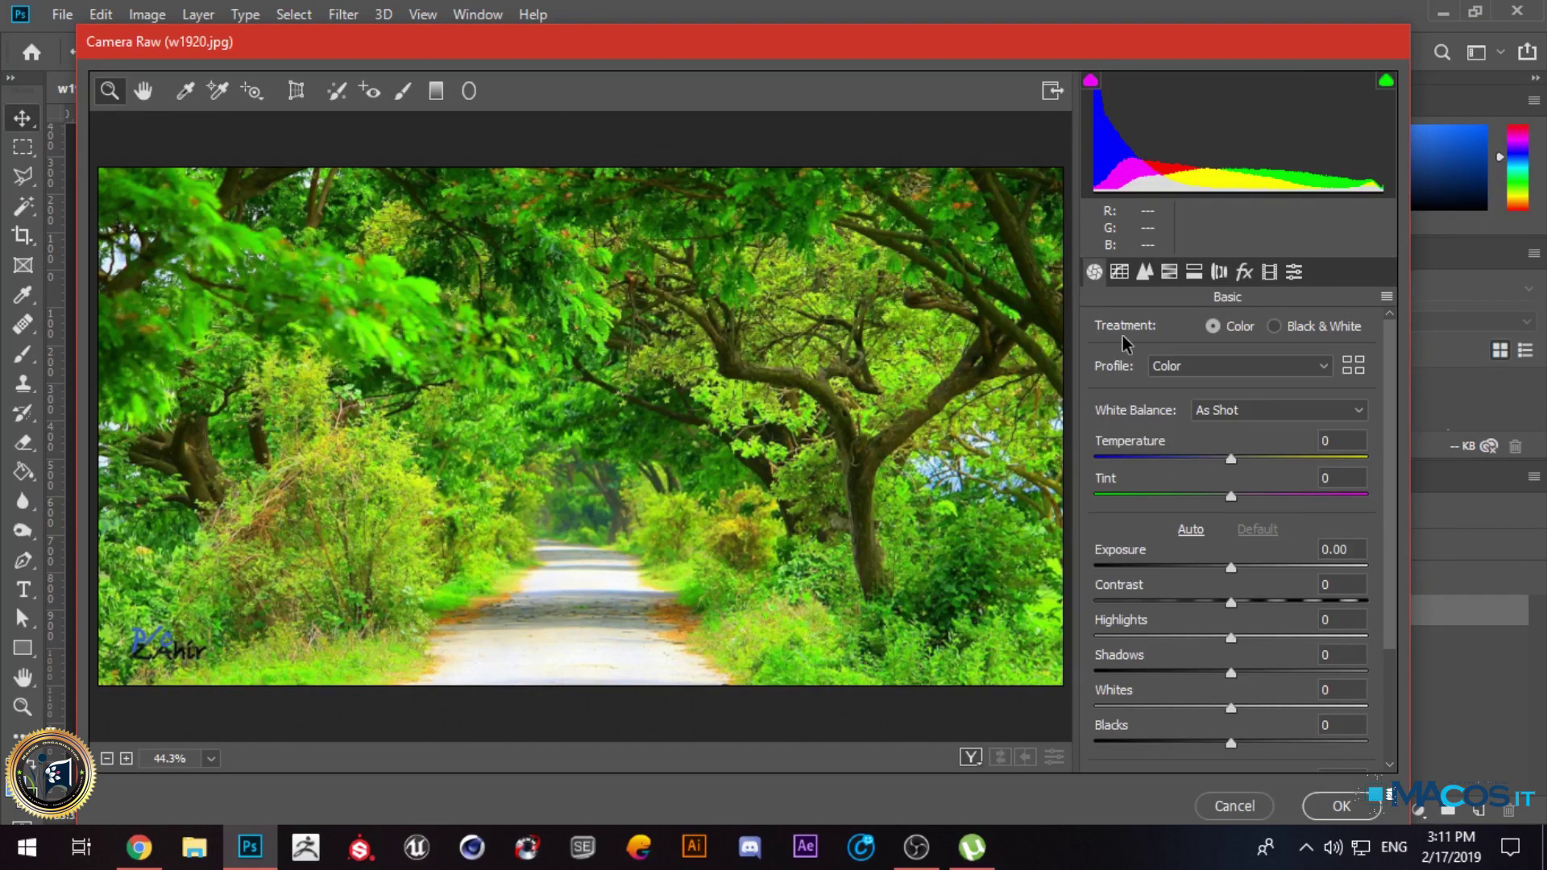
click(1273, 326)
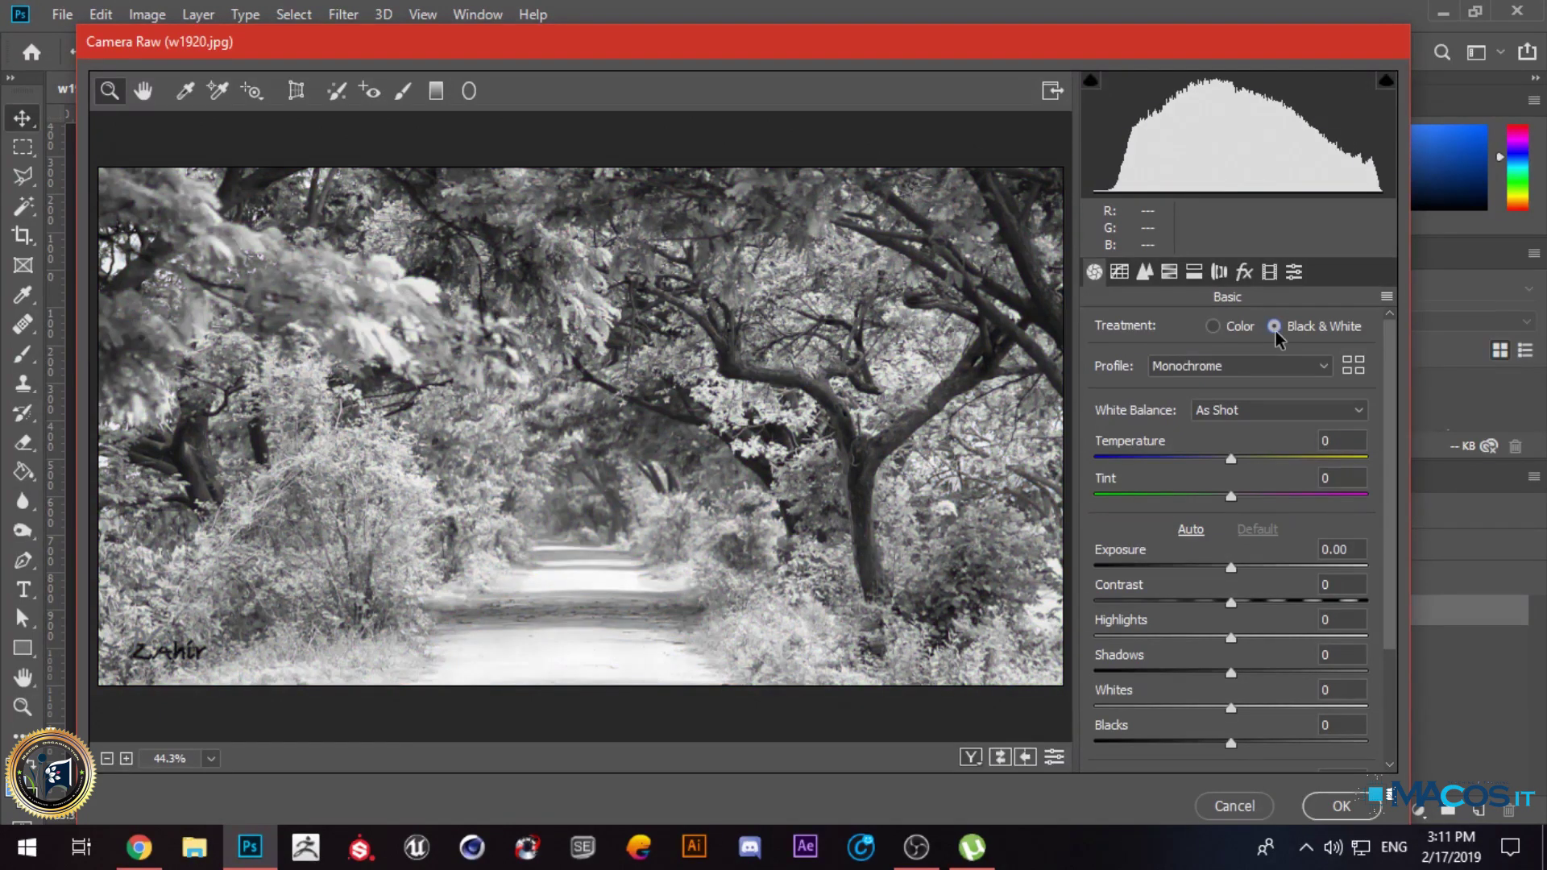
Step: Switch Treatment back to Color, keeping the Color profile selected
click(1228, 327)
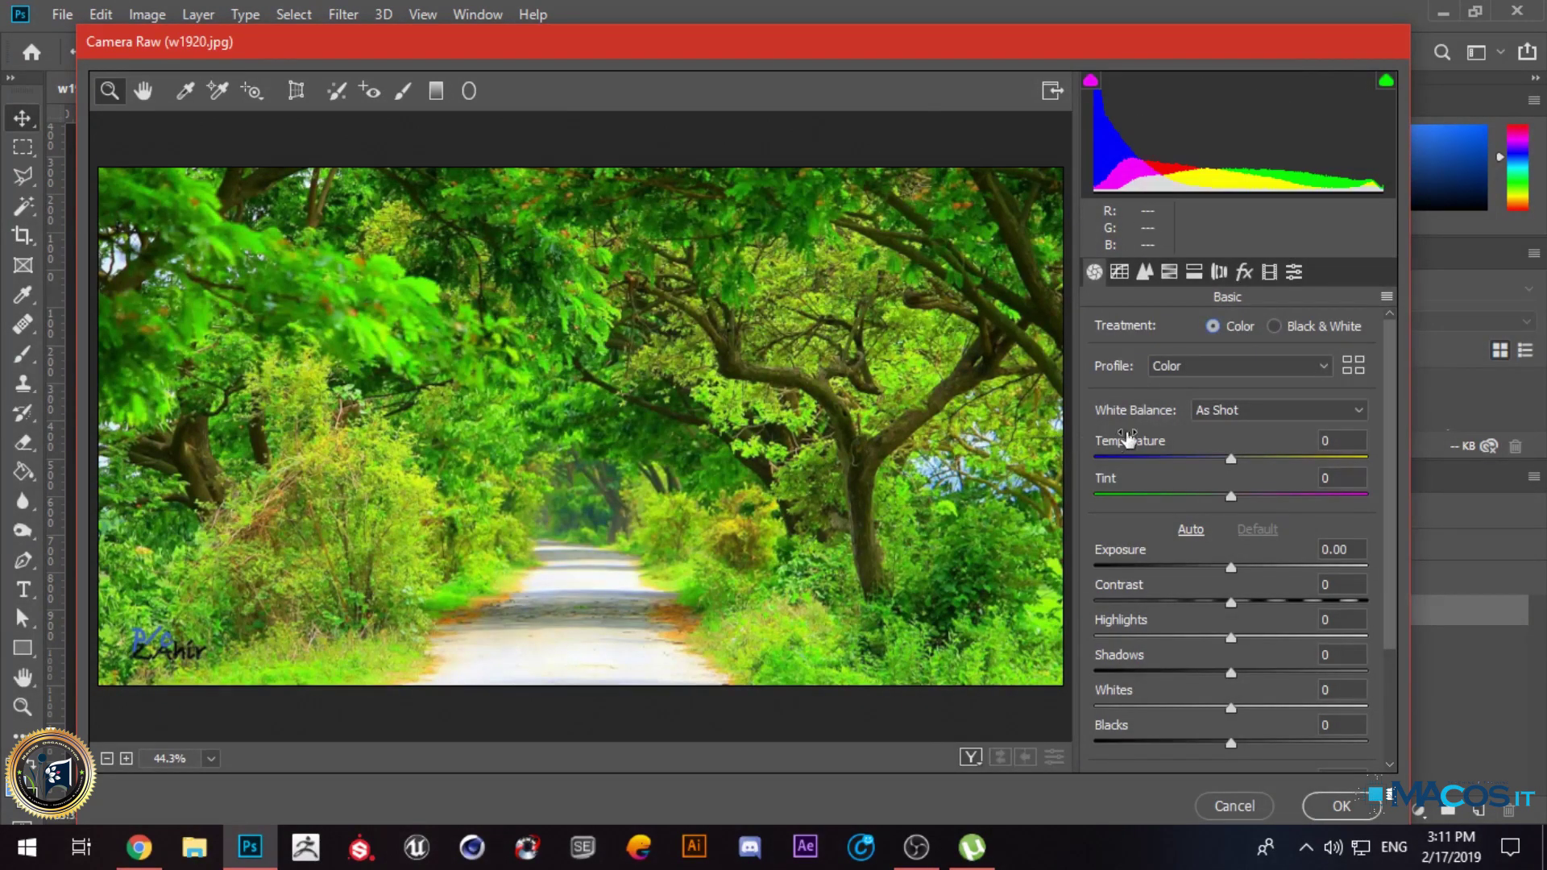
click(1194, 373)
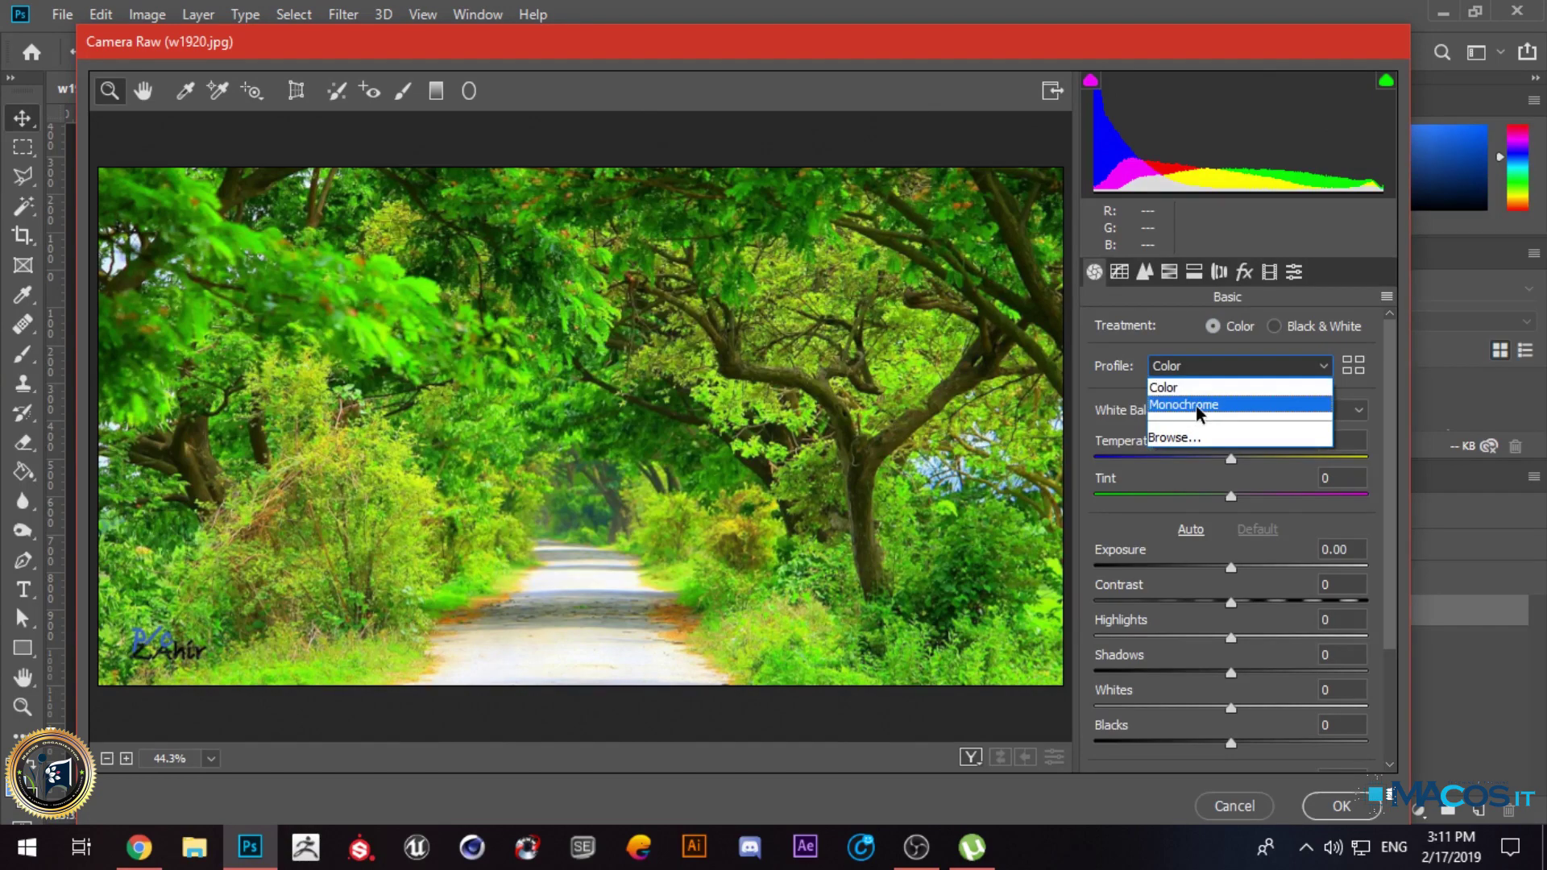
click(1103, 382)
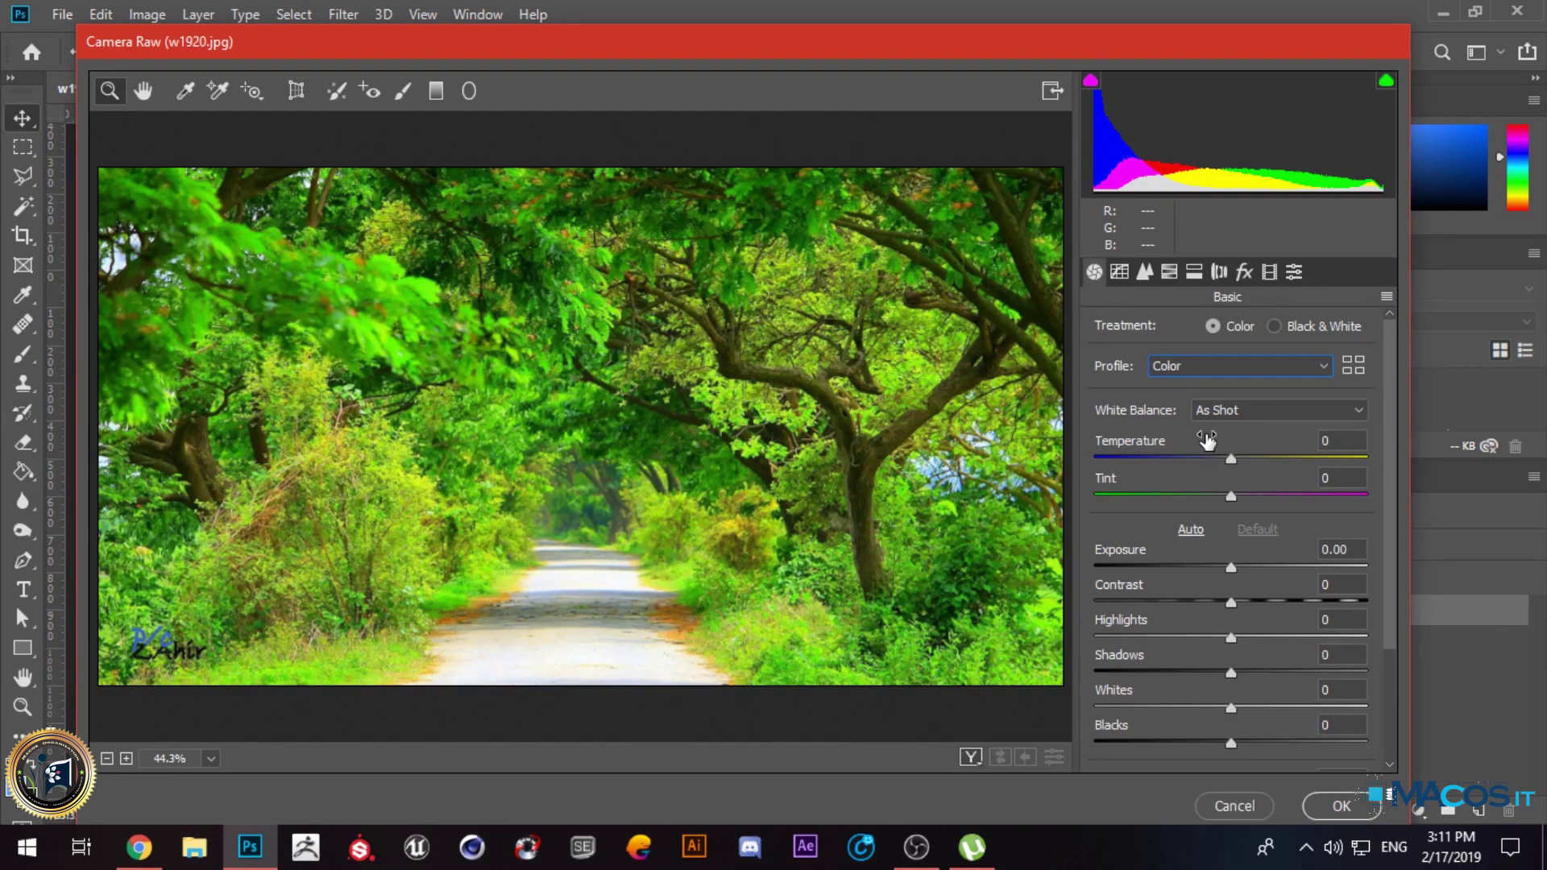
Step: Try warm Temperature values of 54 and +70, then settle Temperature at -20
drag(1206, 439, 1273, 458)
text(4)
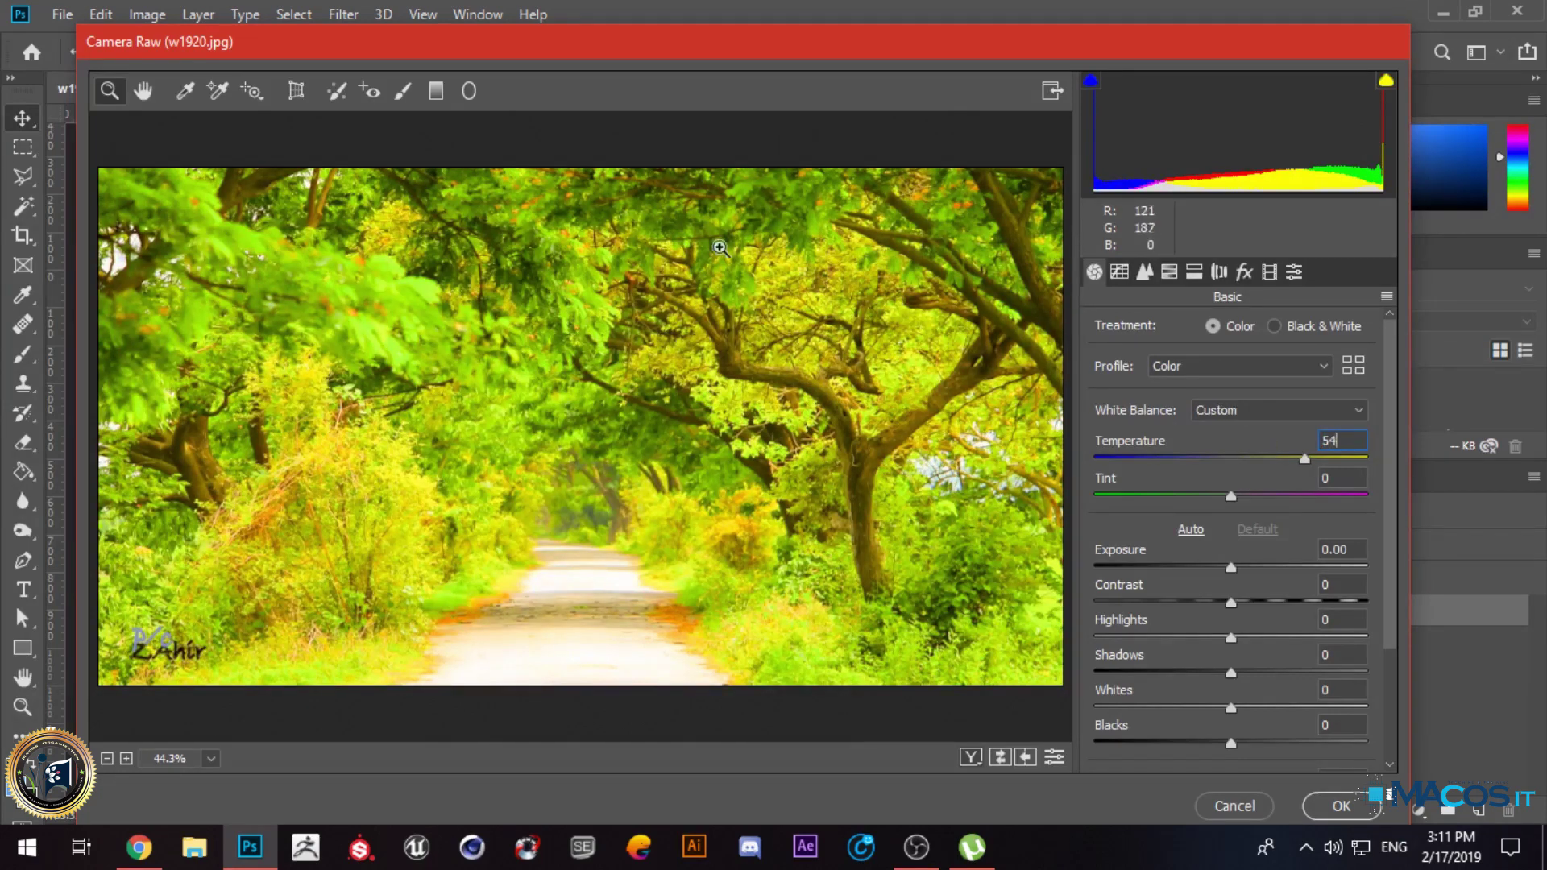
key(BackSpace)
key(BackSpace)
key(Escape)
text(70)
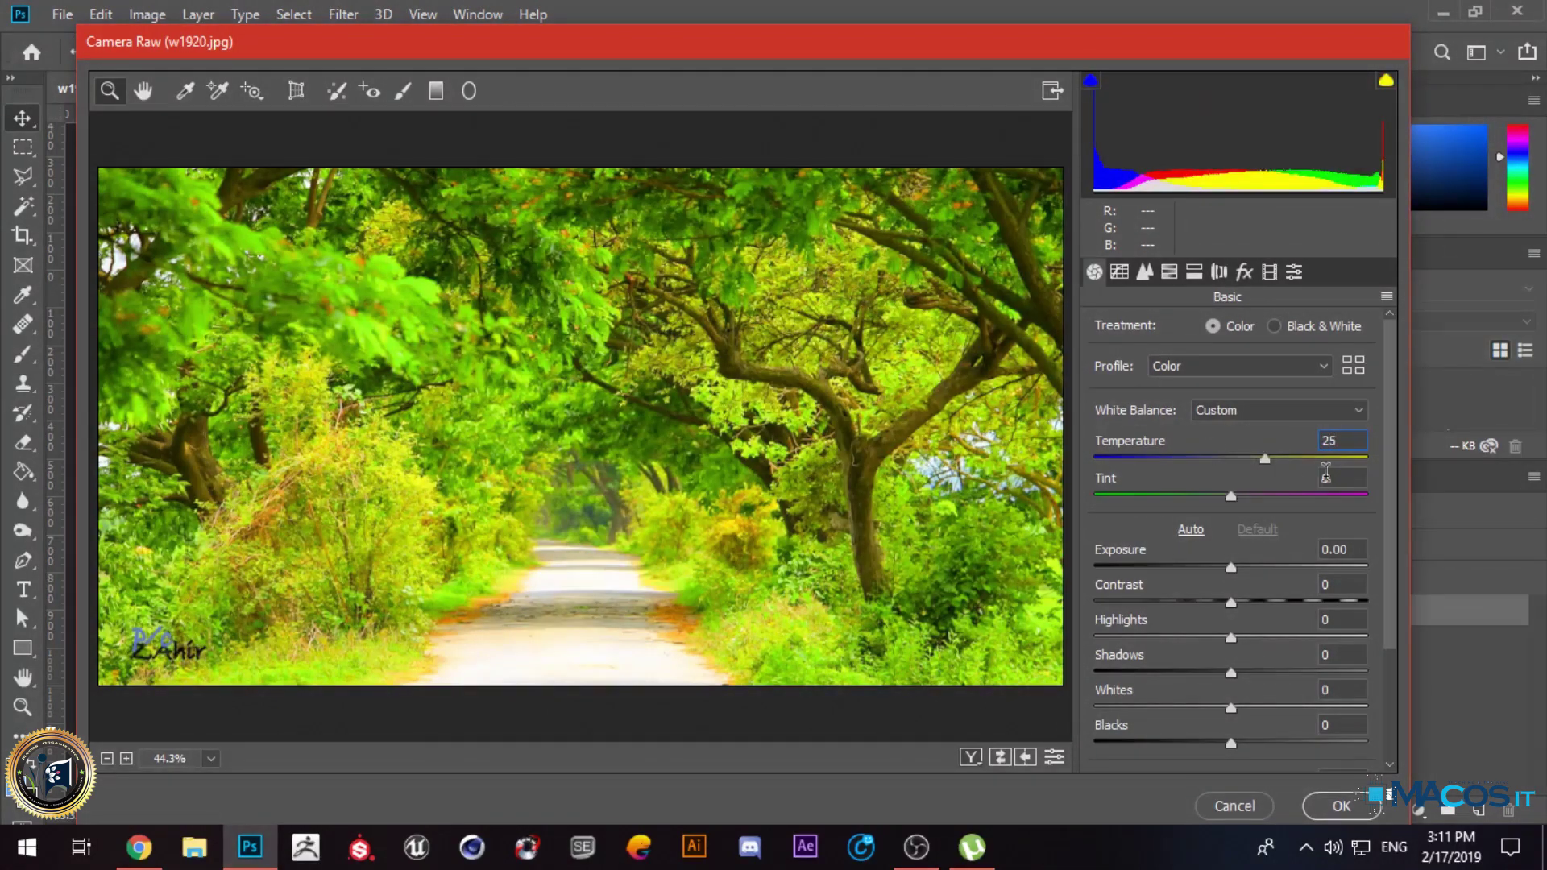
key(Return)
click(1323, 440)
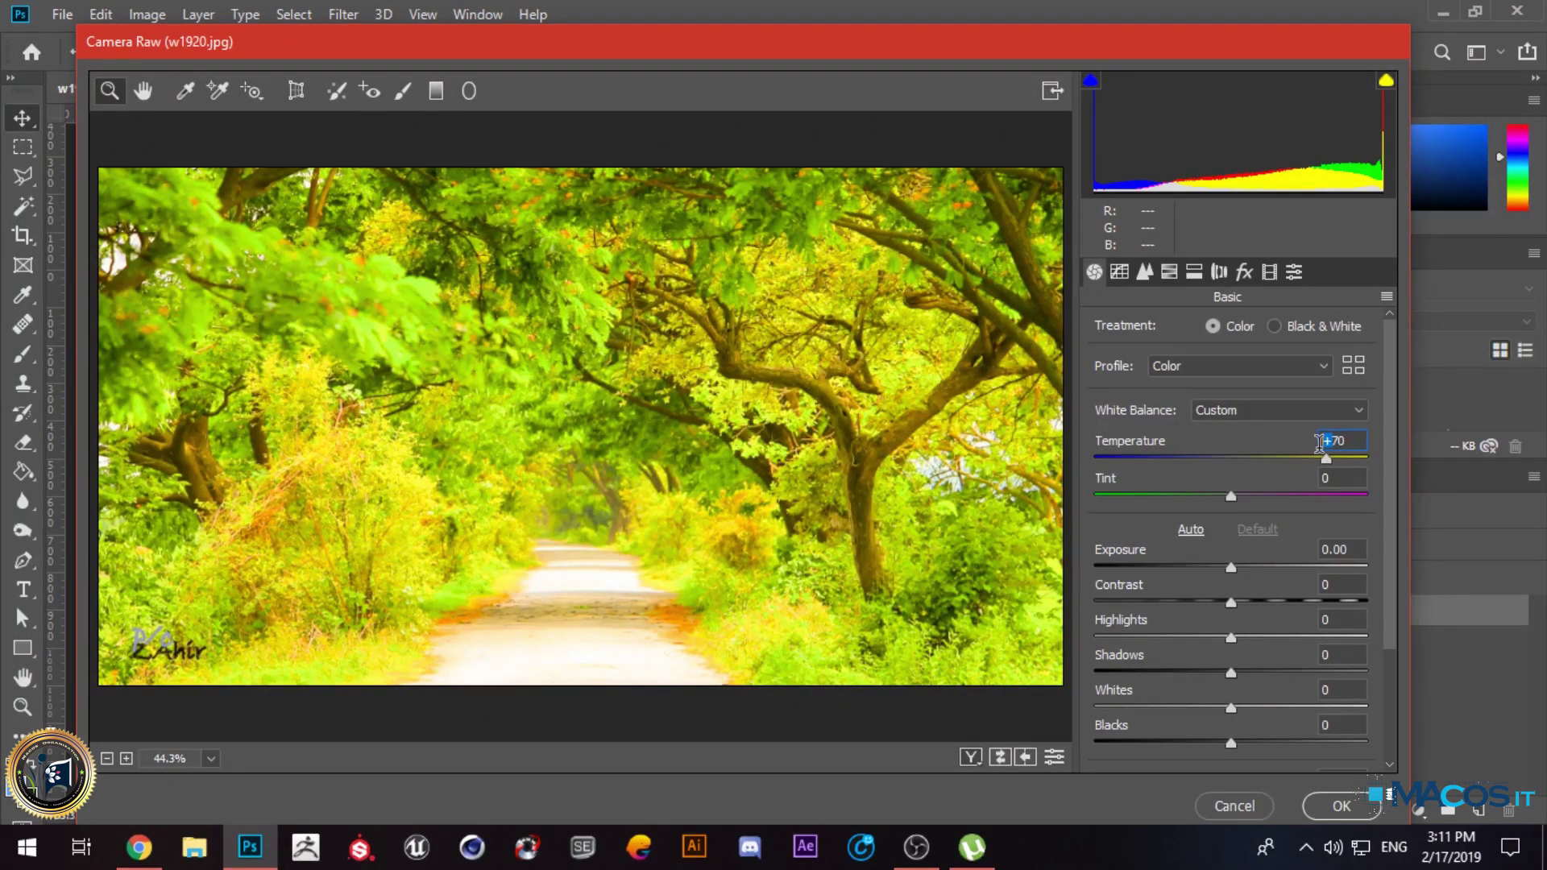
text(-)
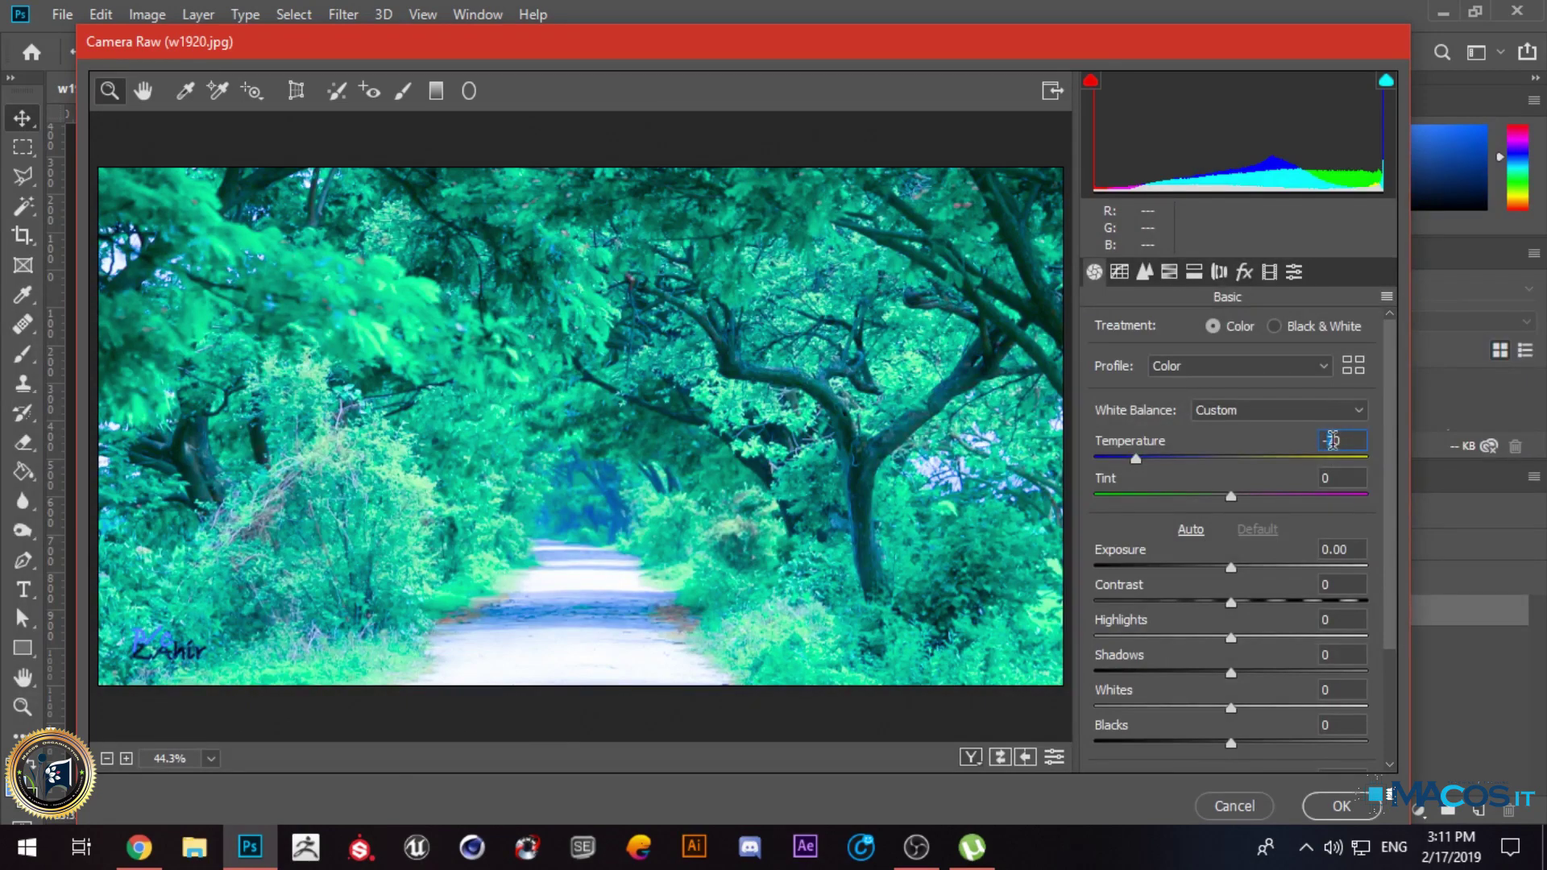
text(20)
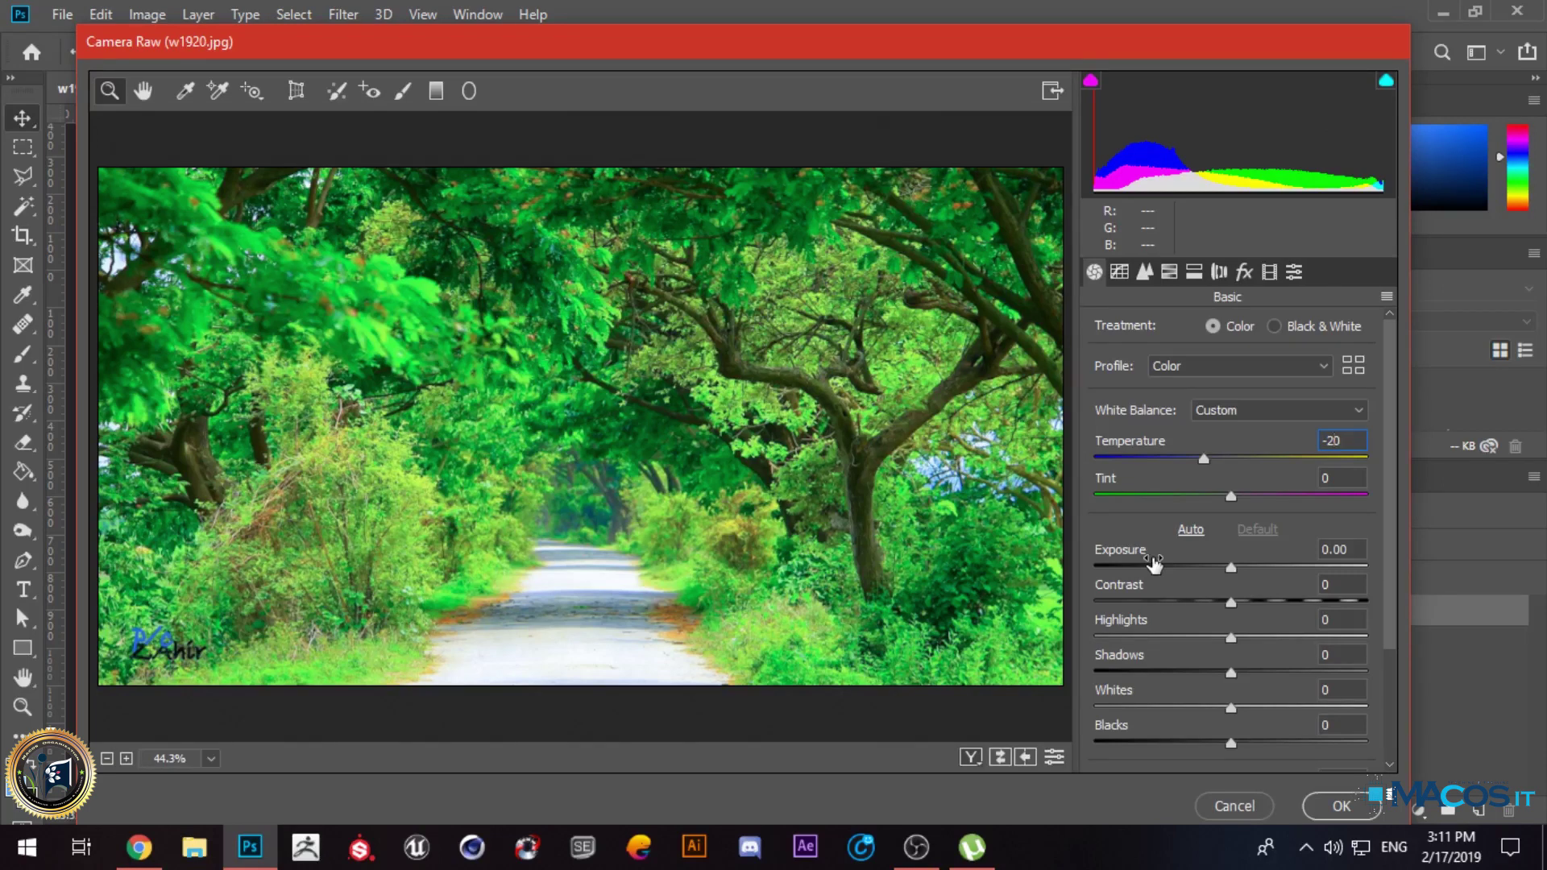
scroll(1155, 564, down, 3)
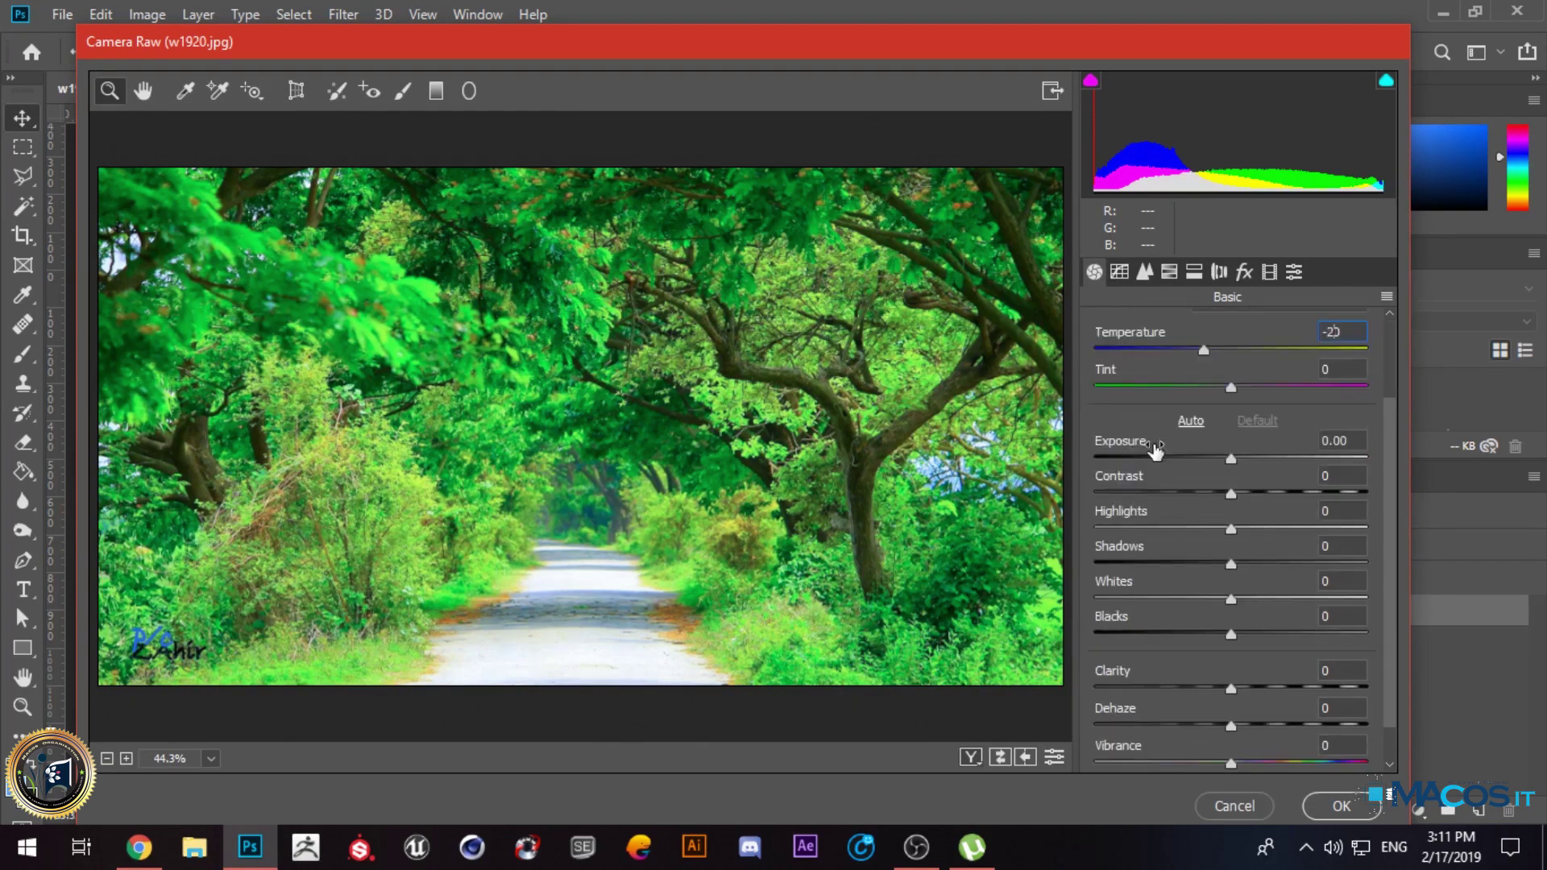
Step: Set Exposure +0.35 and Contrast +17, and pull Highlights down to -73 while zoomed on the road
mouse_move(1231, 493)
mouse_down()
mouse_move(1347, 457)
mouse_move(1245, 461)
mouse_up()
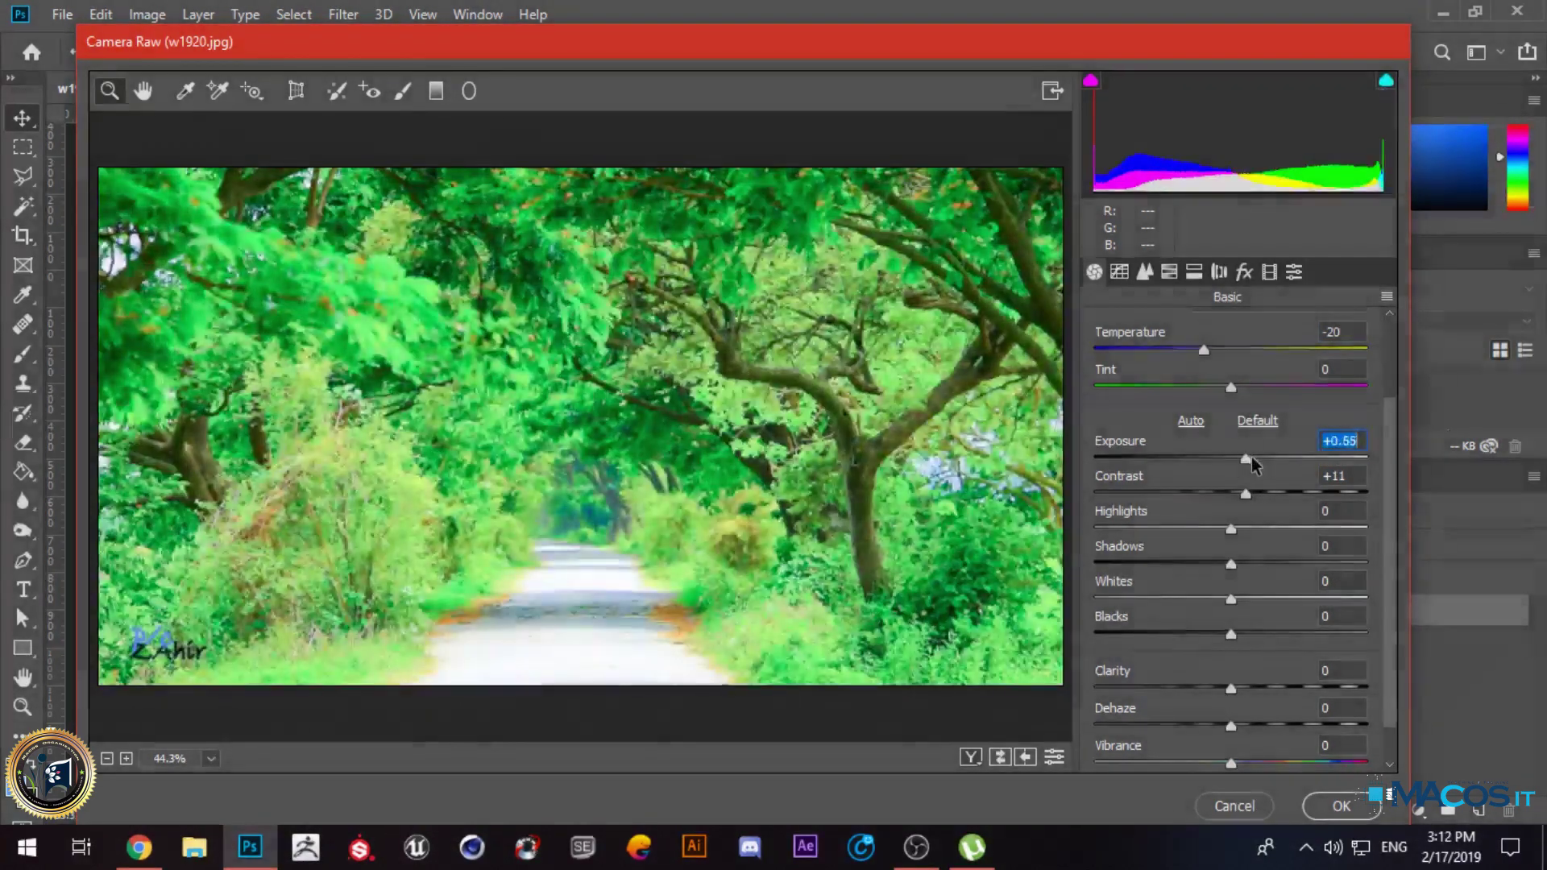
mouse_move(1246, 493)
mouse_down()
mouse_move(1304, 500)
mouse_move(1224, 506)
mouse_up()
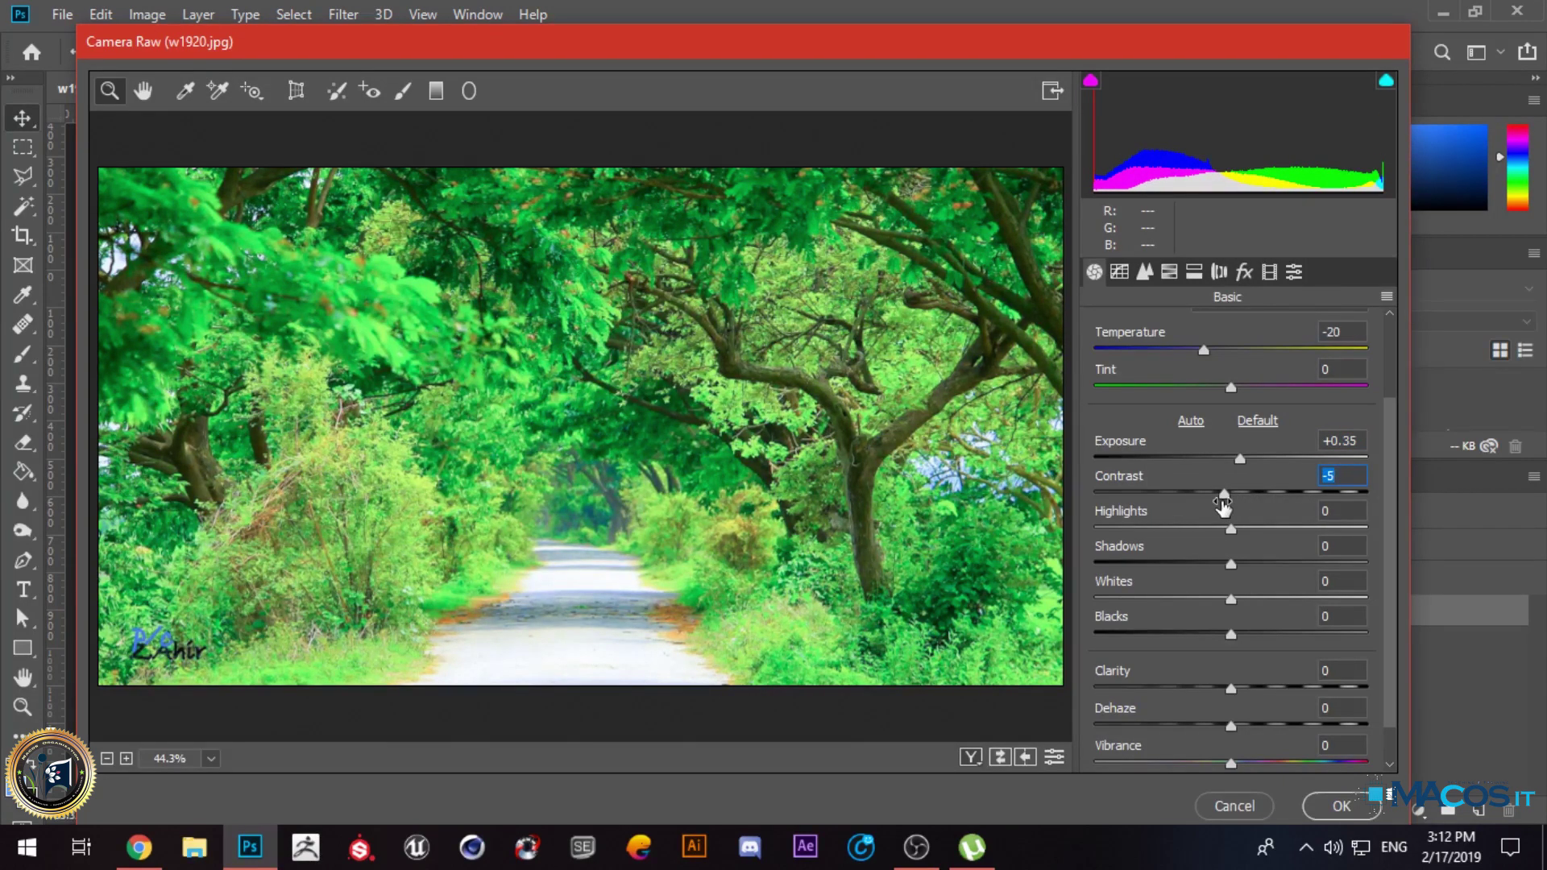
mouse_move(1222, 505)
mouse_down()
mouse_move(1349, 495)
mouse_move(1172, 500)
mouse_move(1254, 499)
mouse_up()
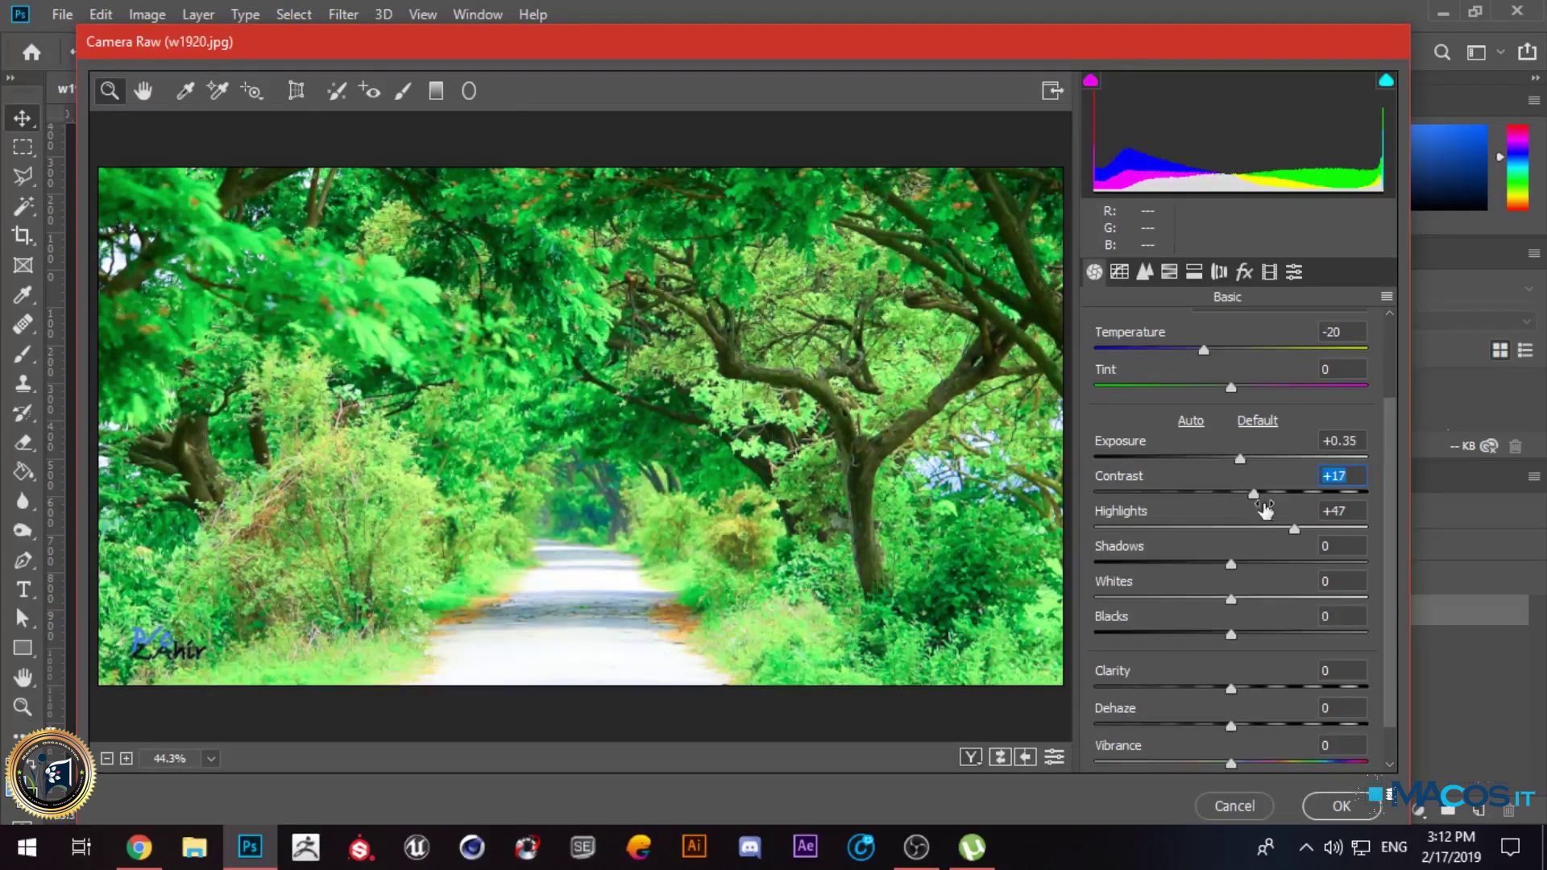
mouse_move(1295, 530)
mouse_down()
mouse_move(1177, 532)
mouse_move(1309, 533)
mouse_move(1190, 530)
mouse_up()
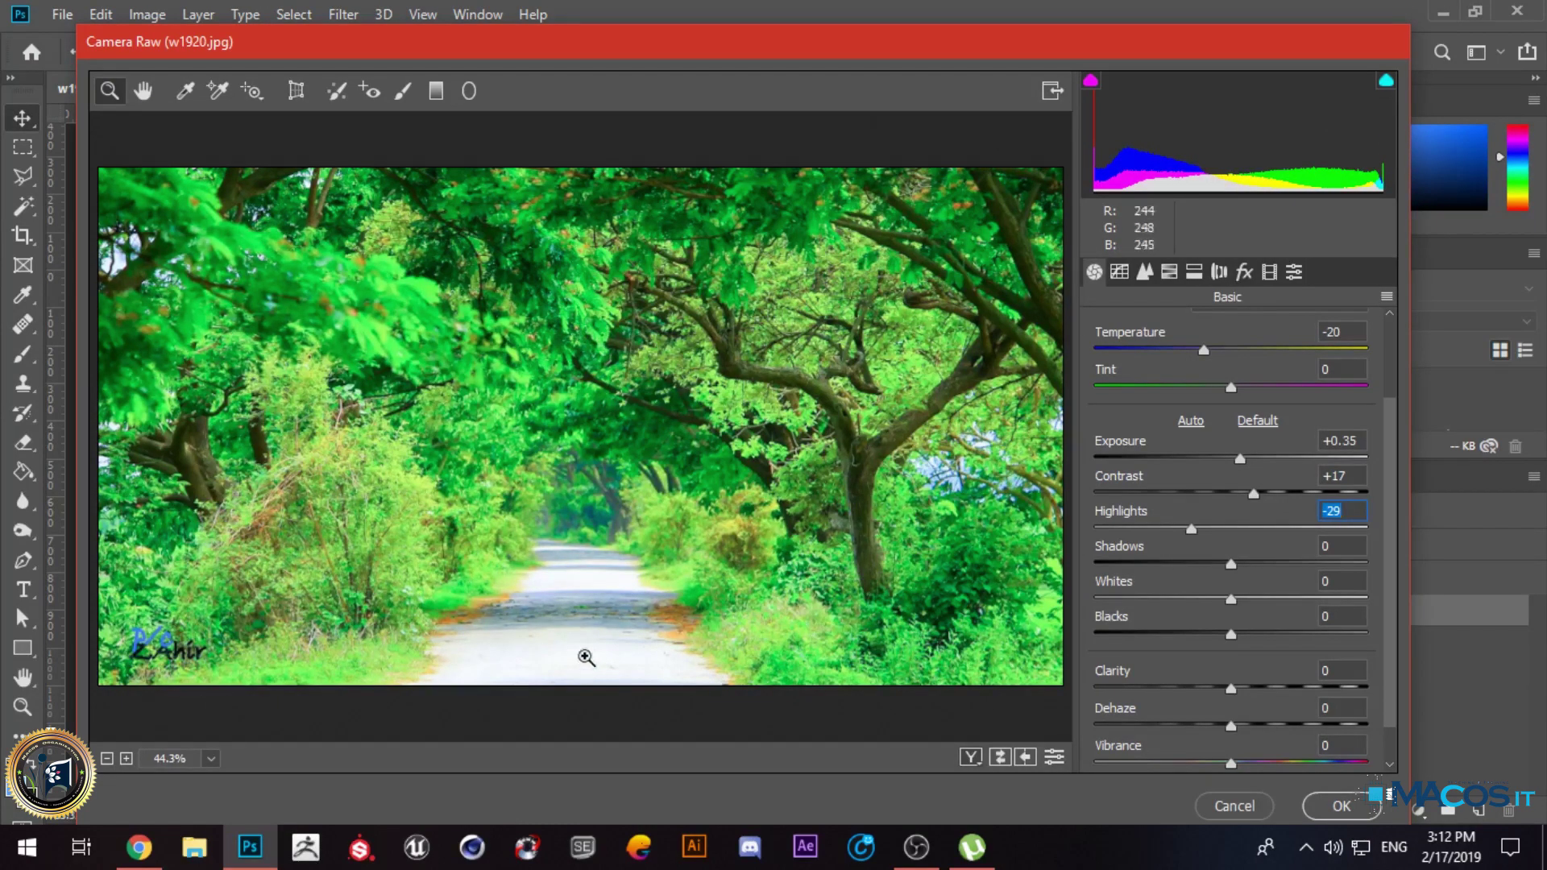
click(538, 683)
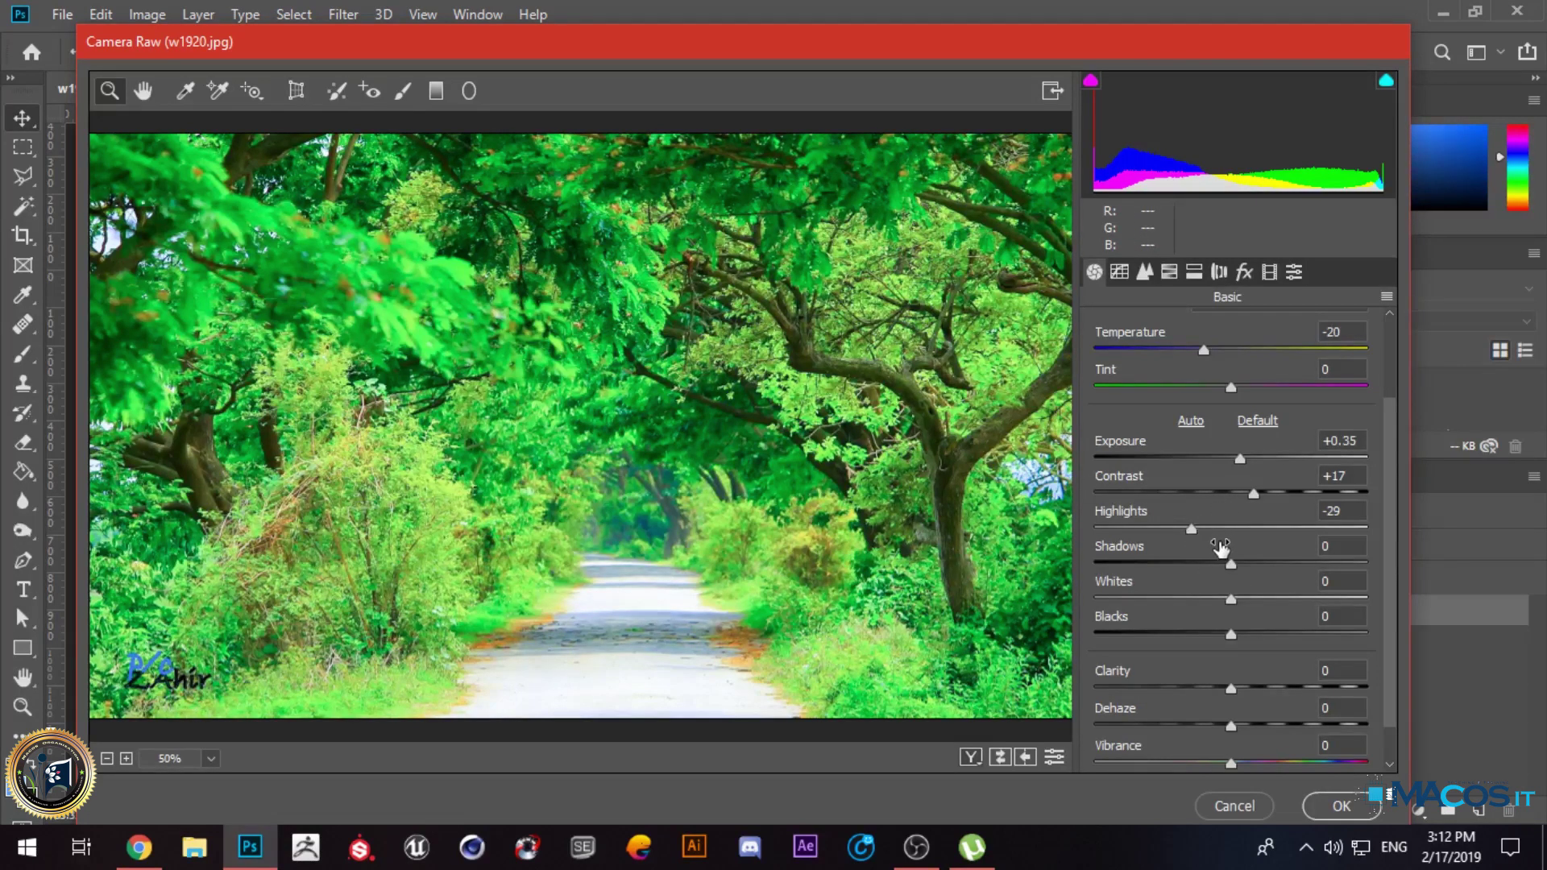
mouse_move(1190, 529)
mouse_down()
mouse_move(1039, 528)
mouse_move(1088, 529)
mouse_up()
drag(1087, 529, 1129, 533)
scroll(1213, 568, down, 2)
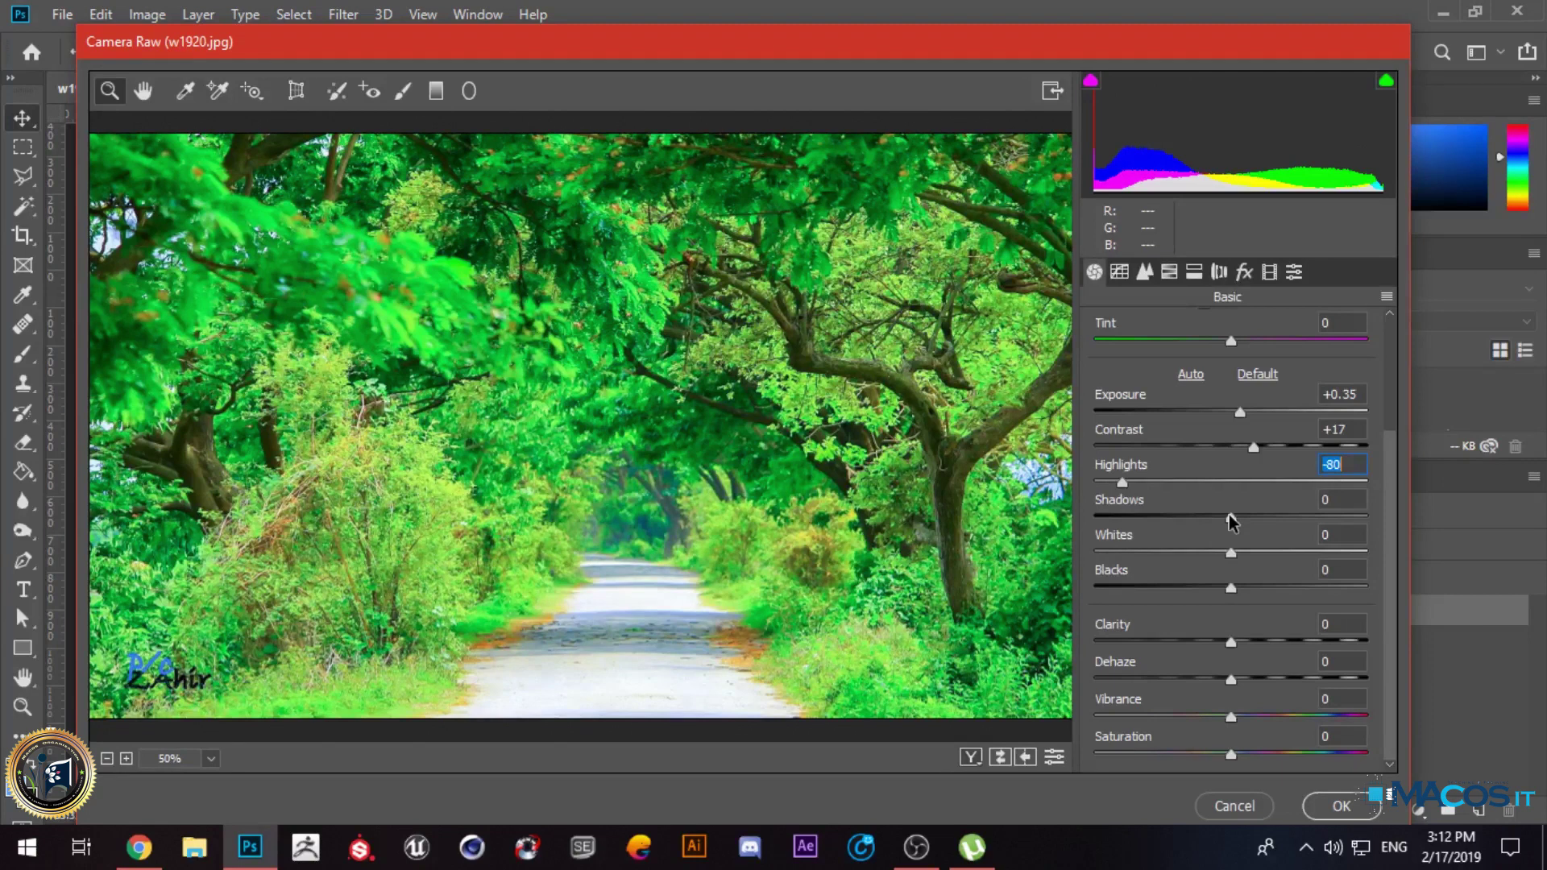
Step: Try Shadows at +100, then bring Shadows down to +32
text(100)
key(Return)
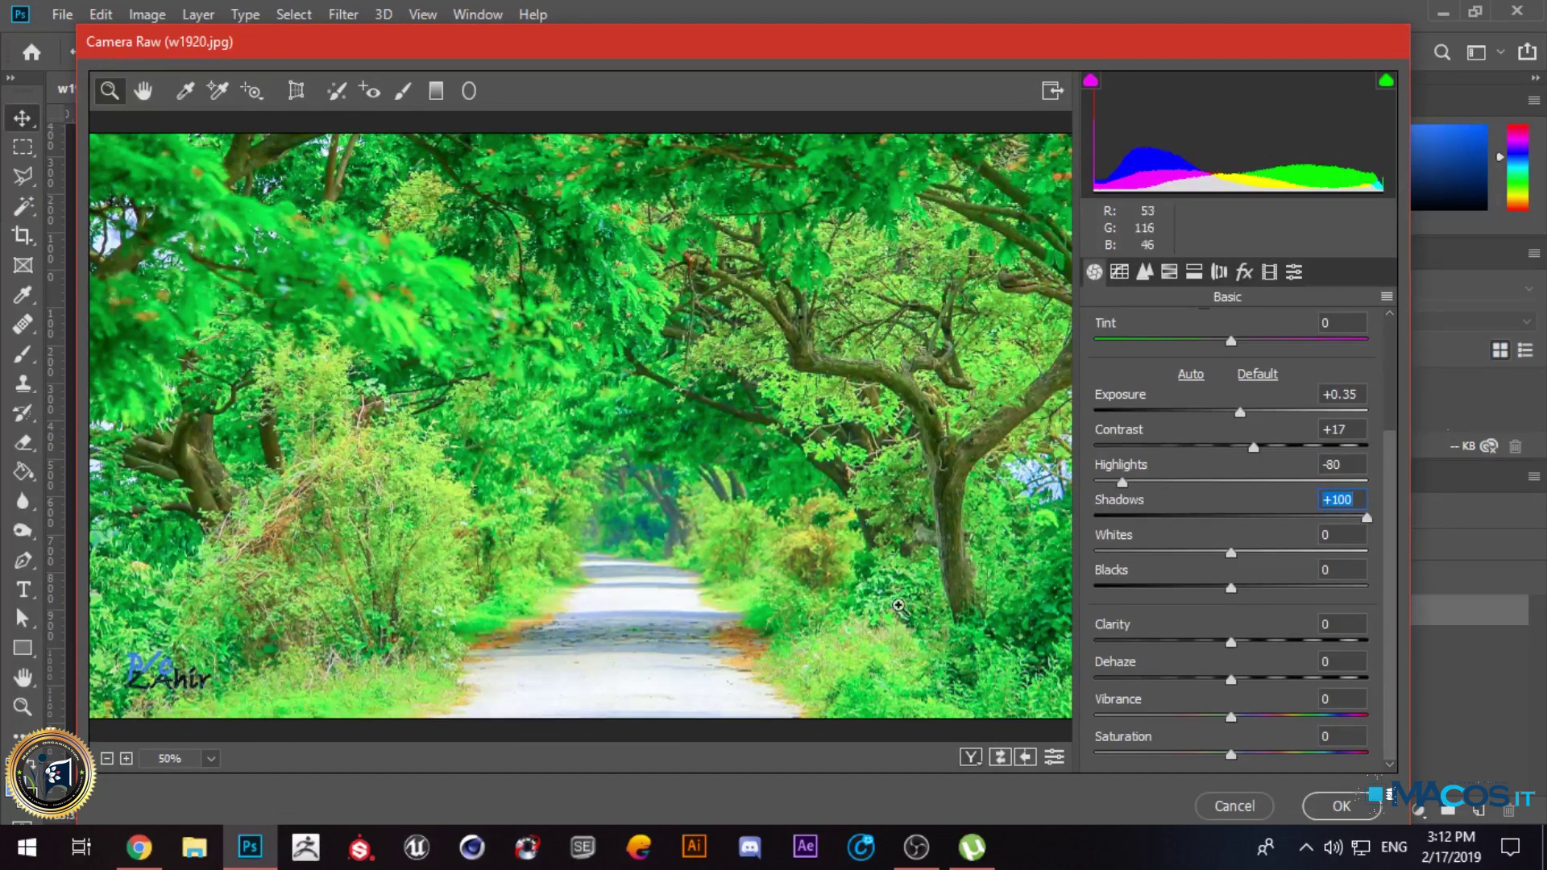
drag(1249, 518, 1387, 518)
click(1283, 518)
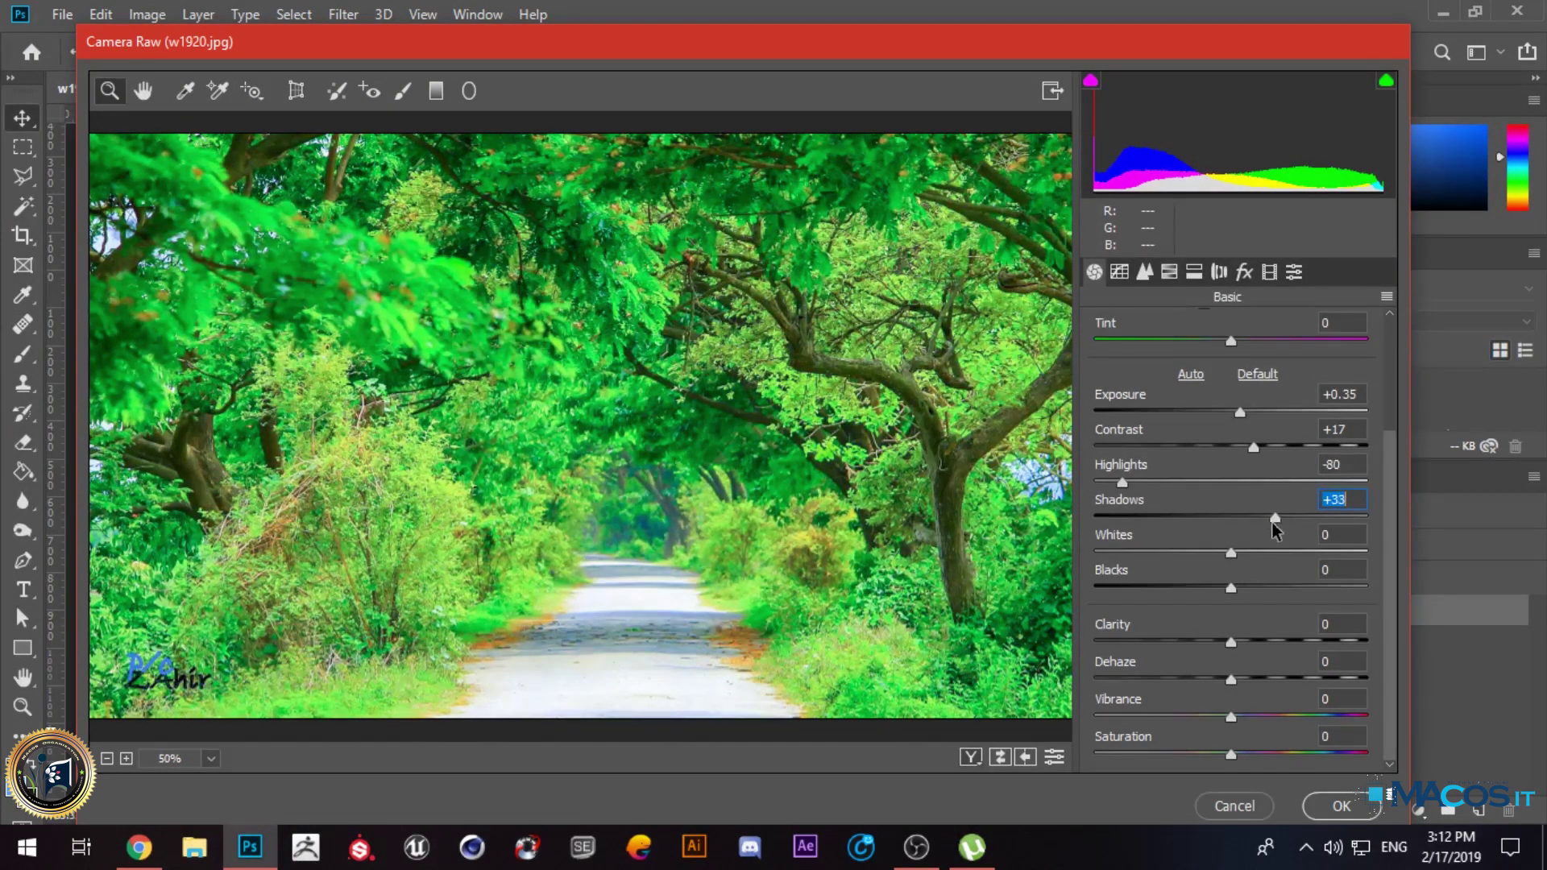
drag(1275, 529, 1274, 564)
Step: Add Vibrance +14 and Saturation +5
mouse_move(1230, 716)
mouse_down()
mouse_move(1283, 720)
mouse_move(1250, 729)
mouse_up()
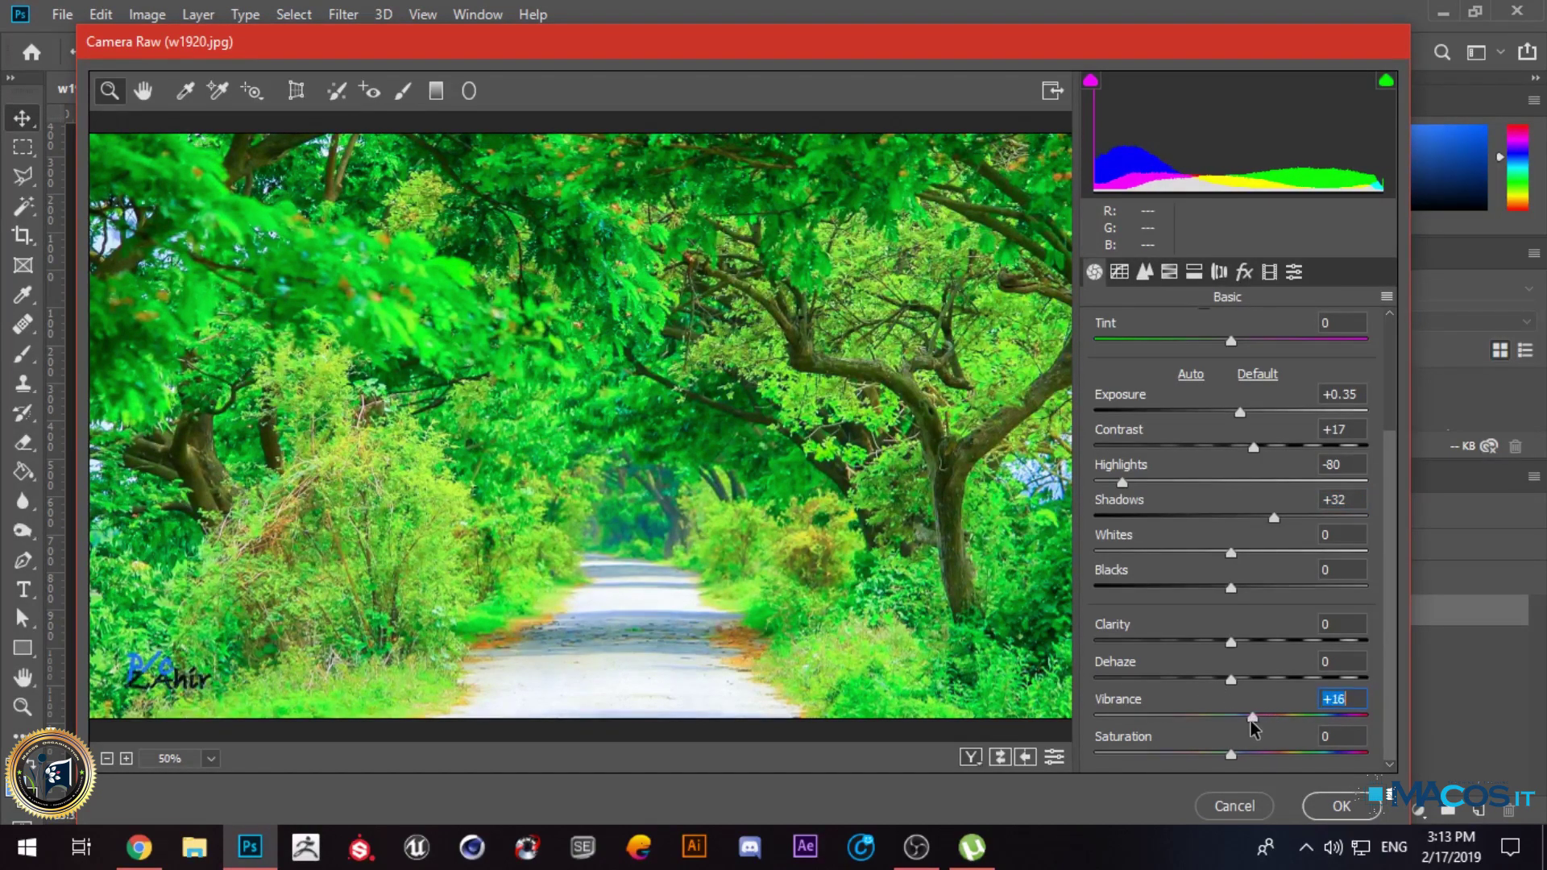
drag(1229, 756, 1237, 757)
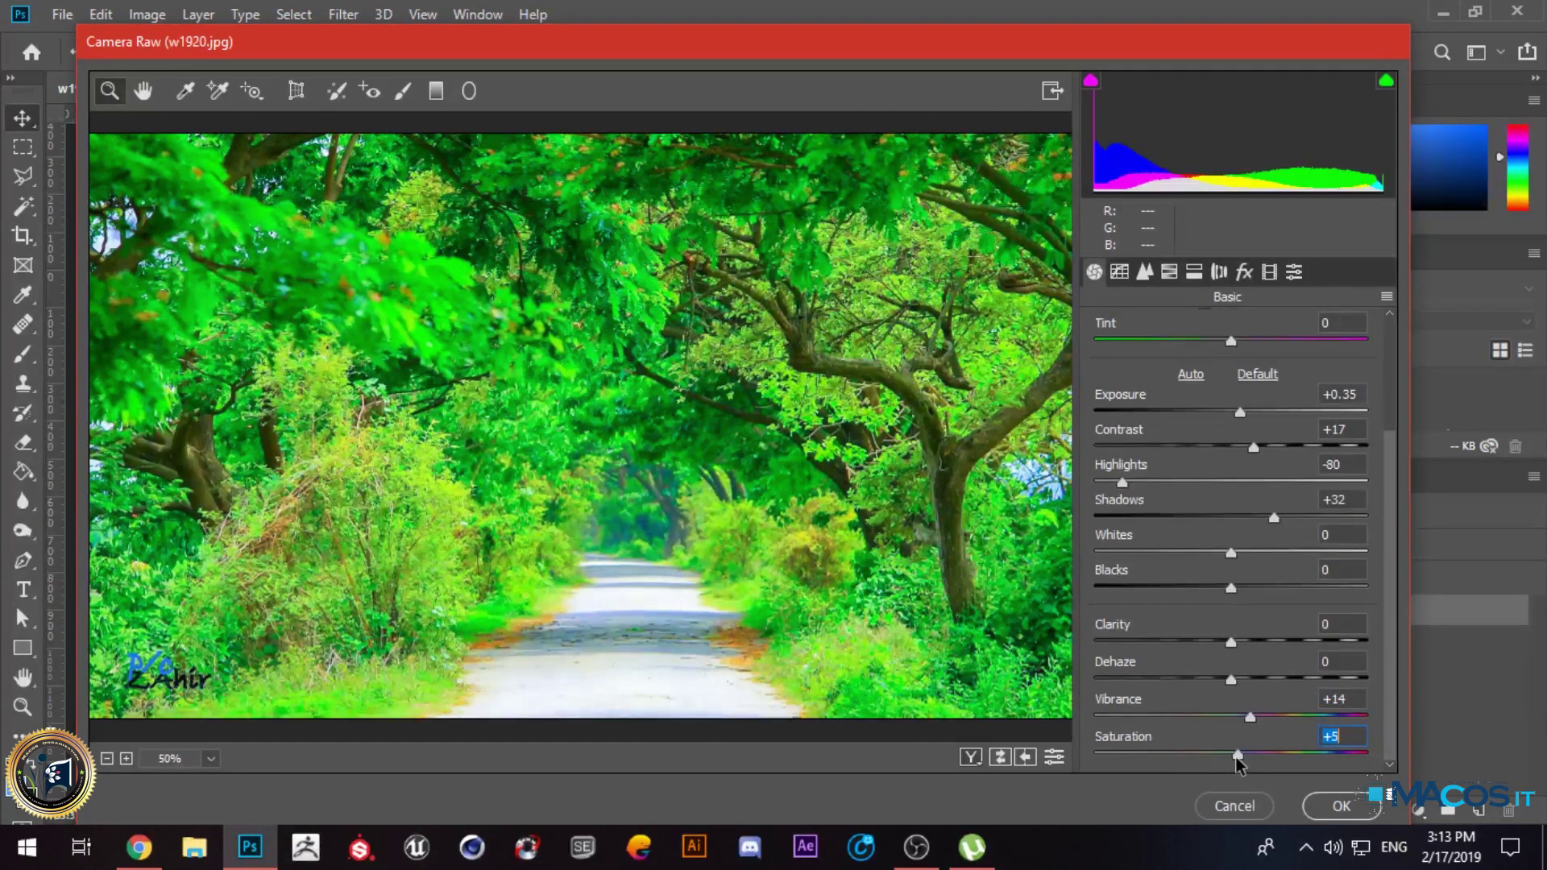
click(1144, 273)
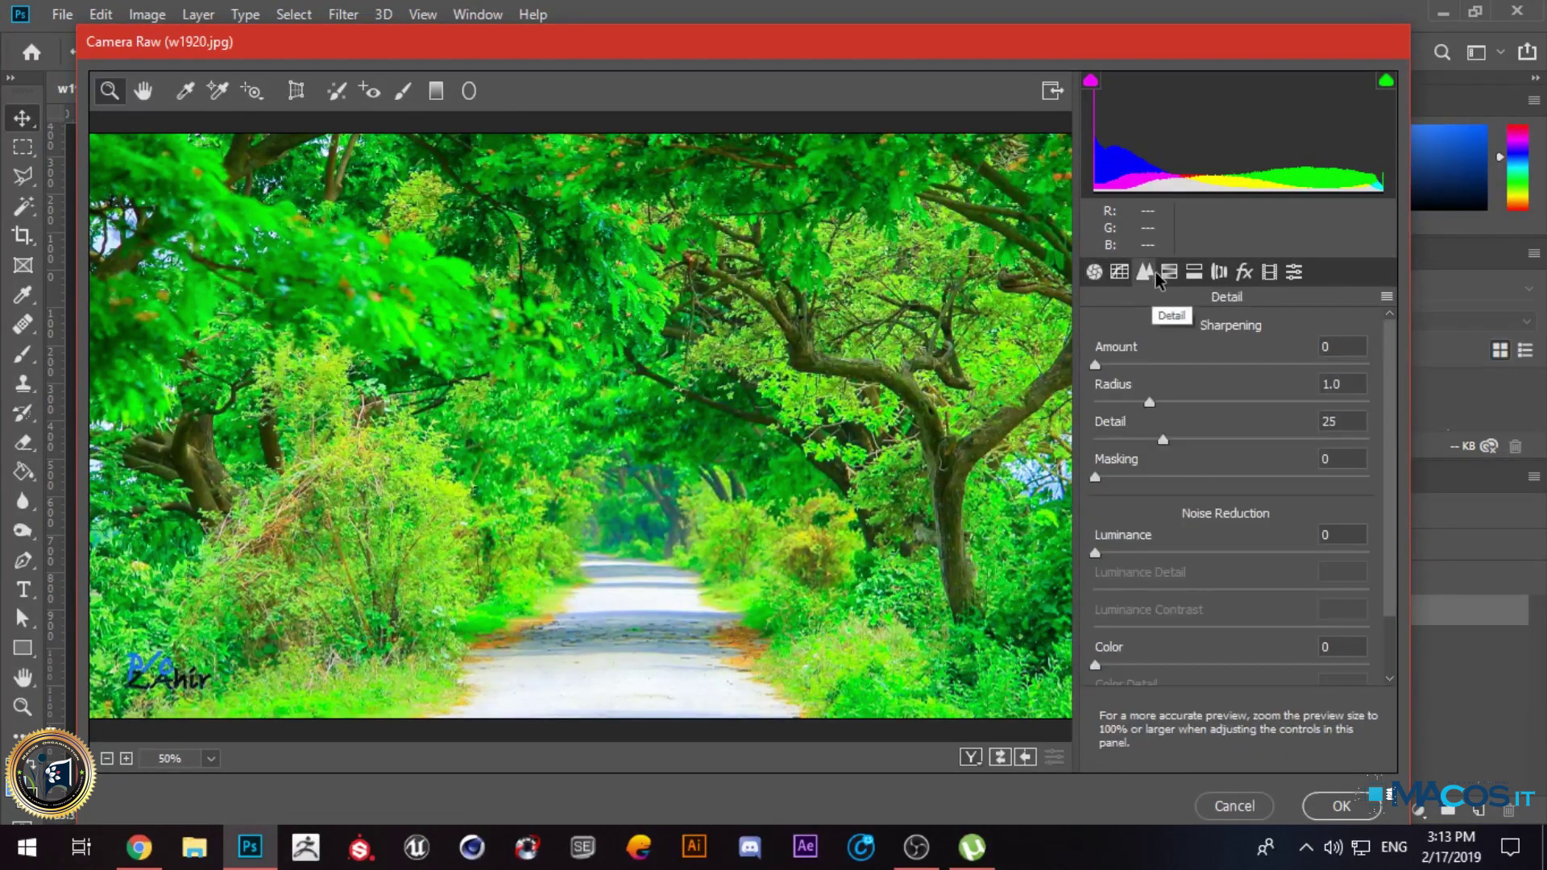
Step: Show the HSL Hue sliders, zoom the preview out, and set the Aquas hue to +100
click(1169, 272)
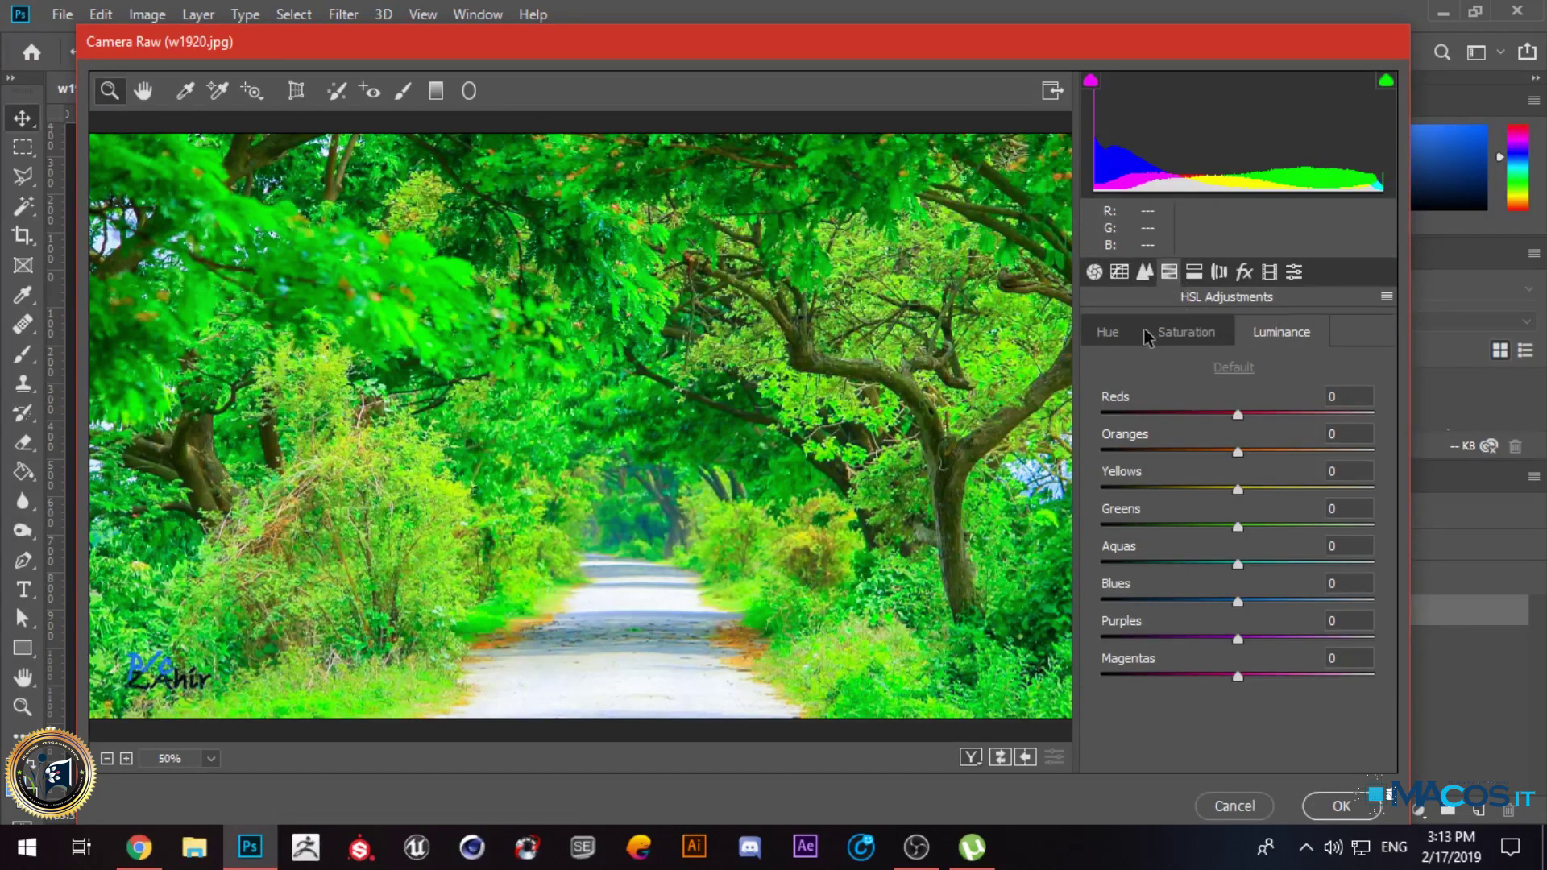
click(1120, 337)
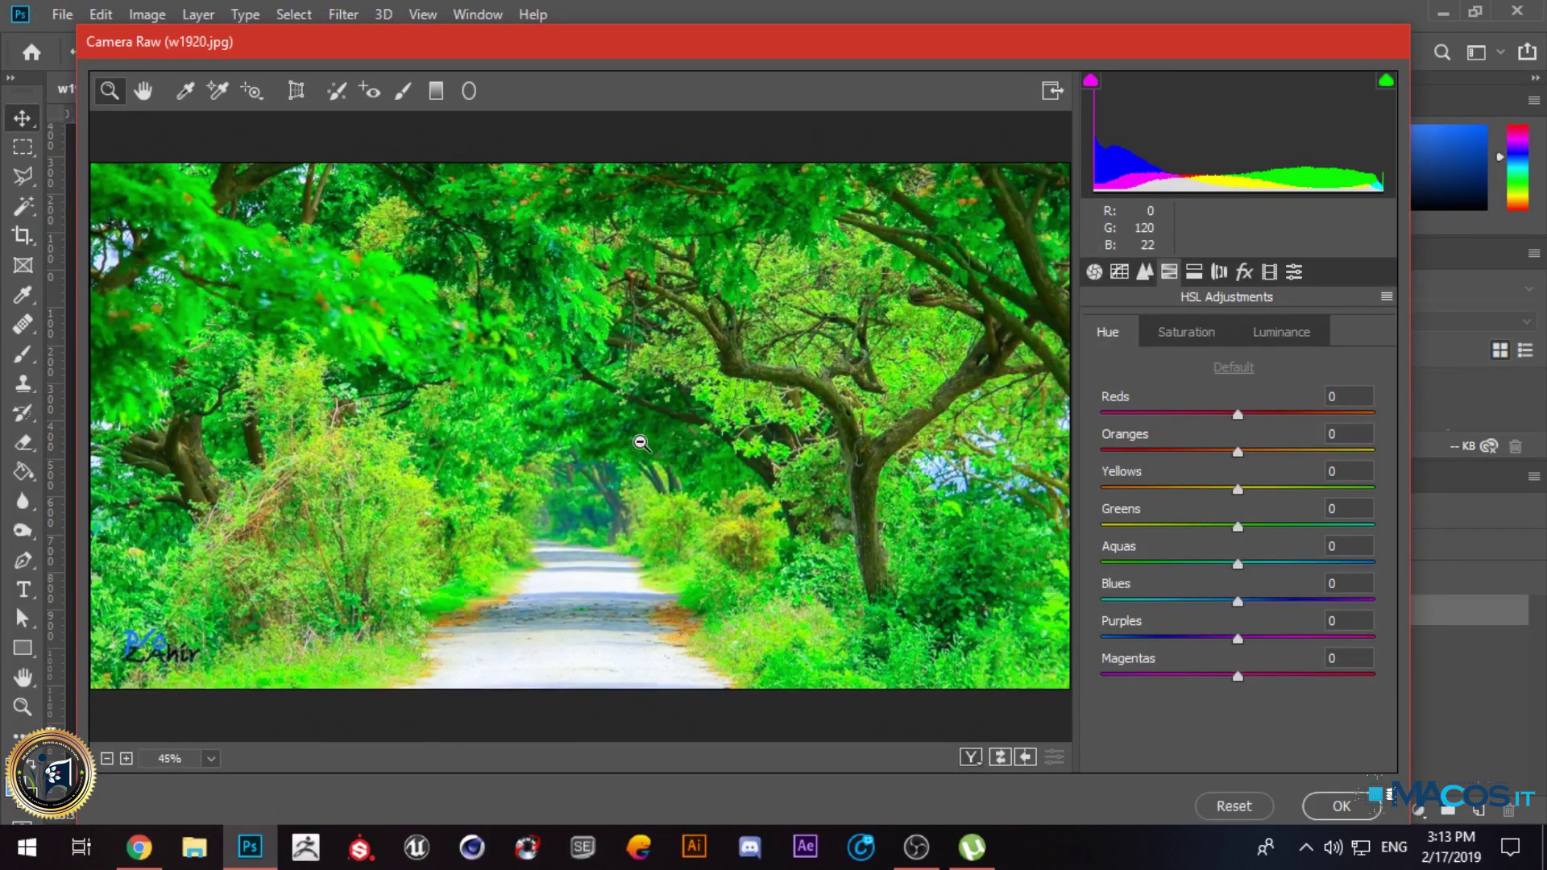
alt+click(641, 443)
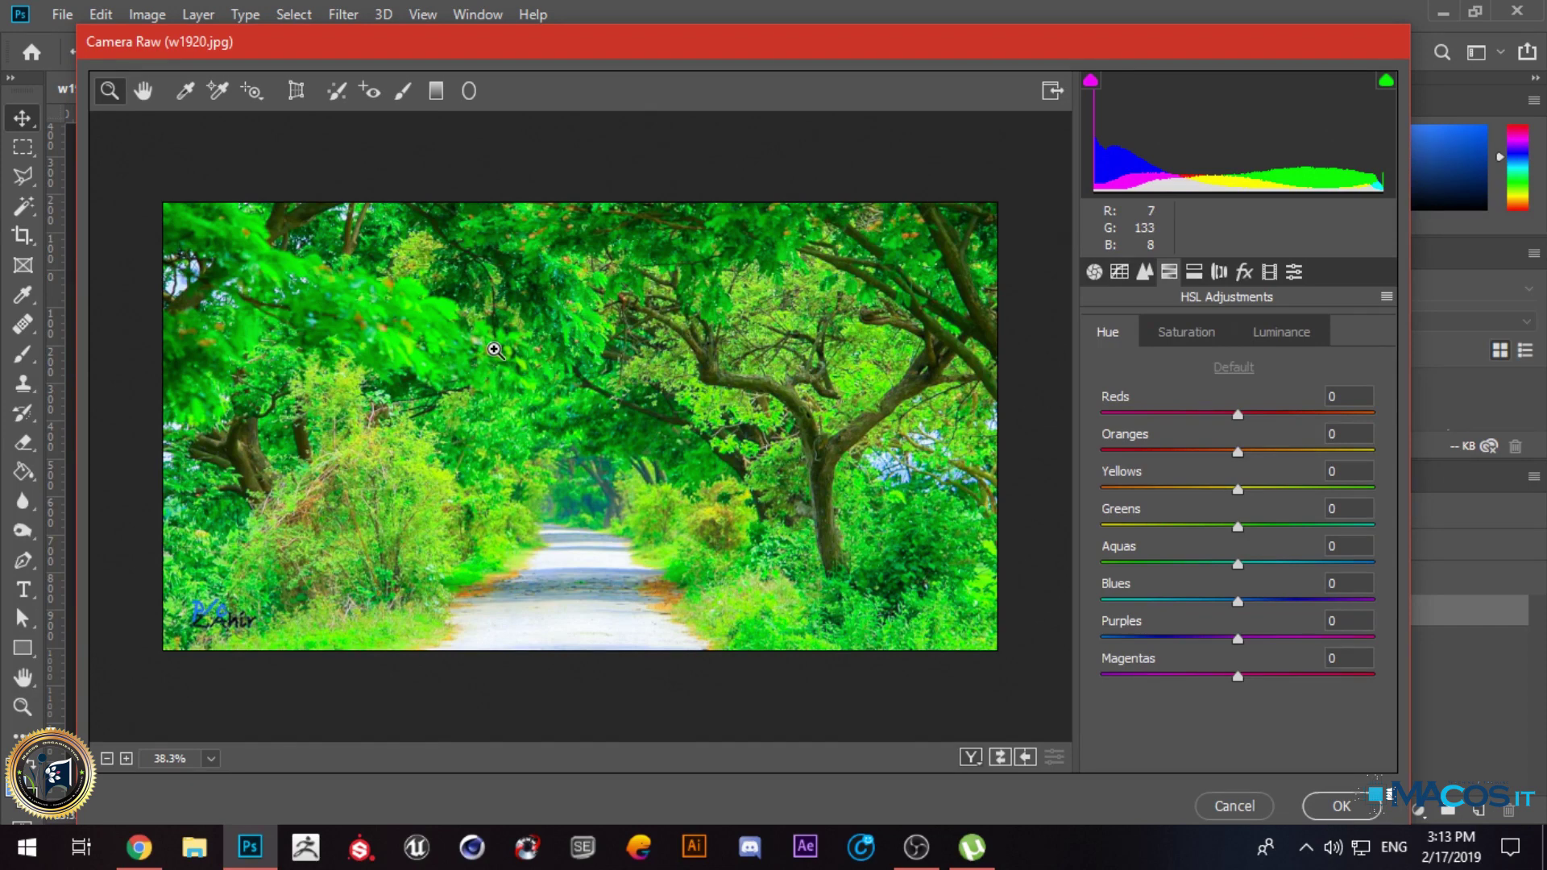
click(1245, 564)
text(100)
key(Return)
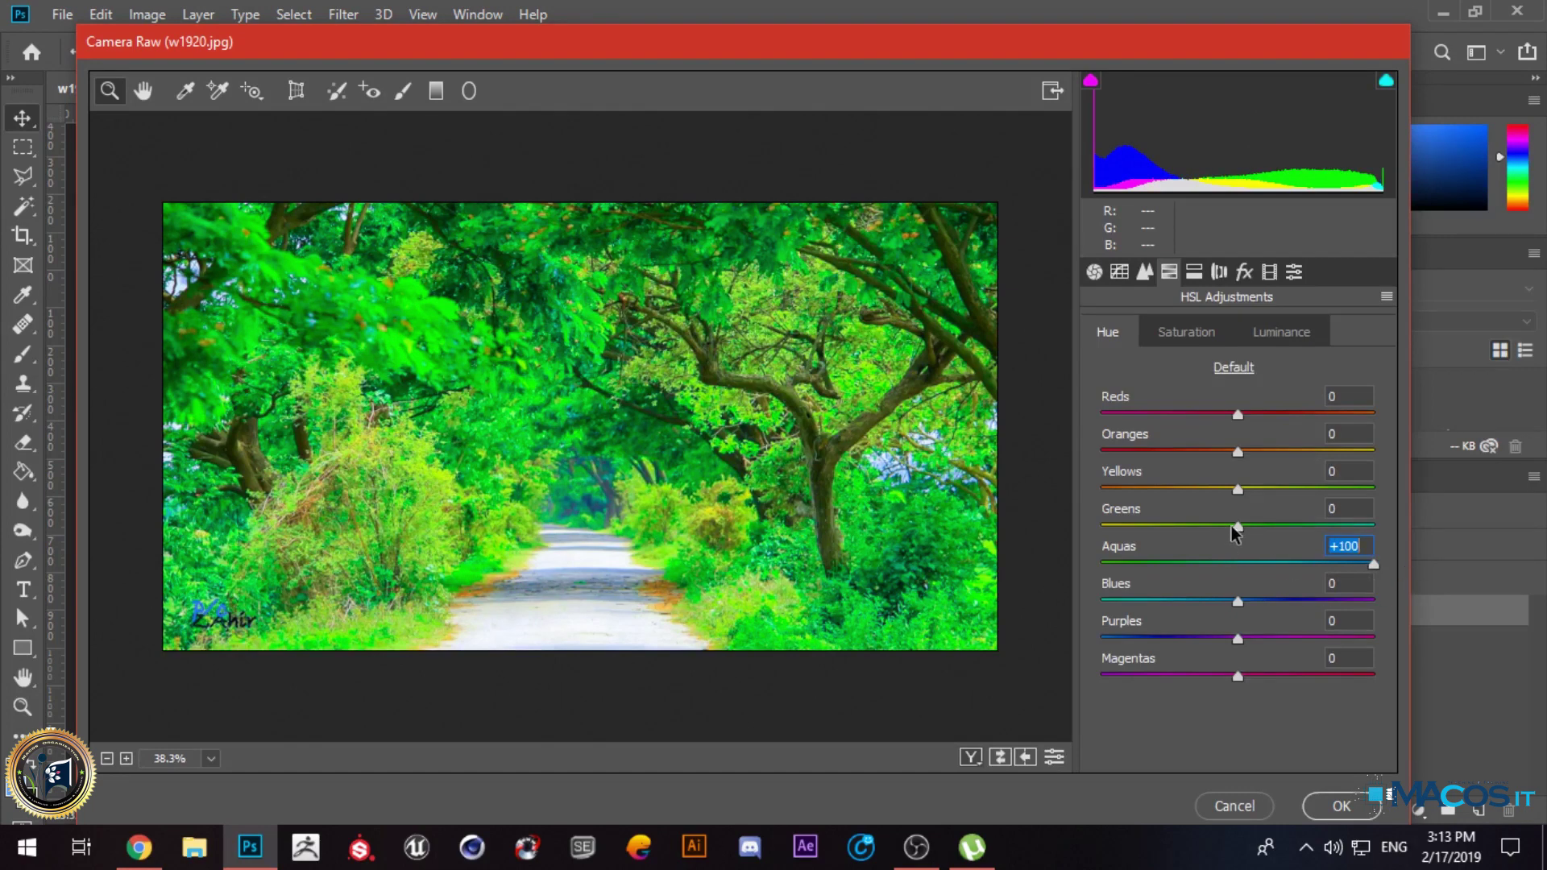
Step: Experiment with hues: Greens, Oranges and Aquas to -100, Yellows lowered, Reds +100, Magentas -49
drag(1235, 526, 1101, 527)
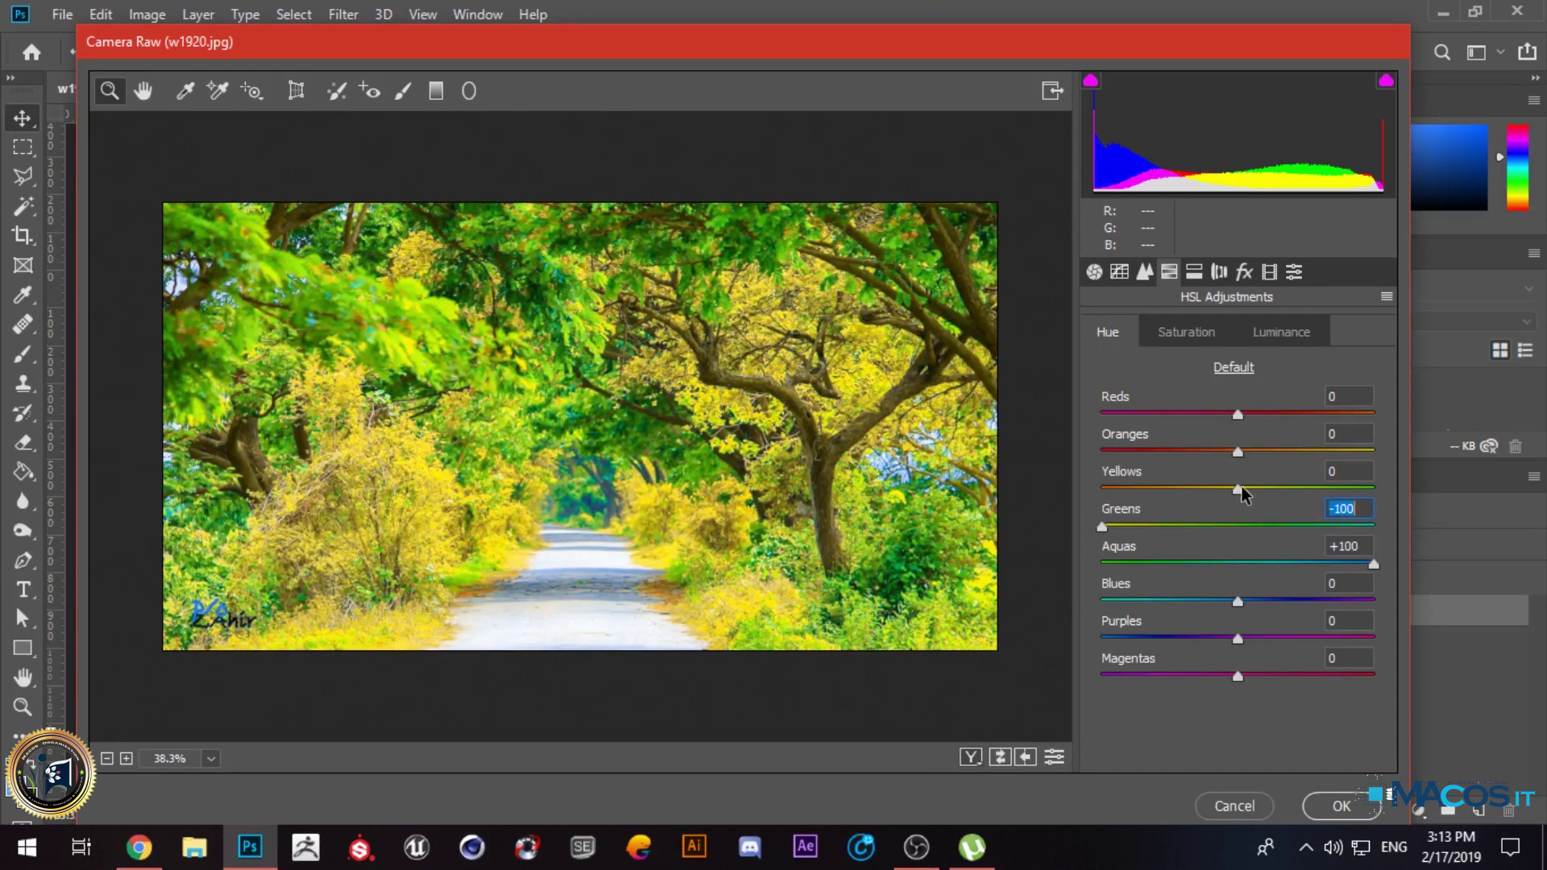
drag(1237, 489, 1191, 488)
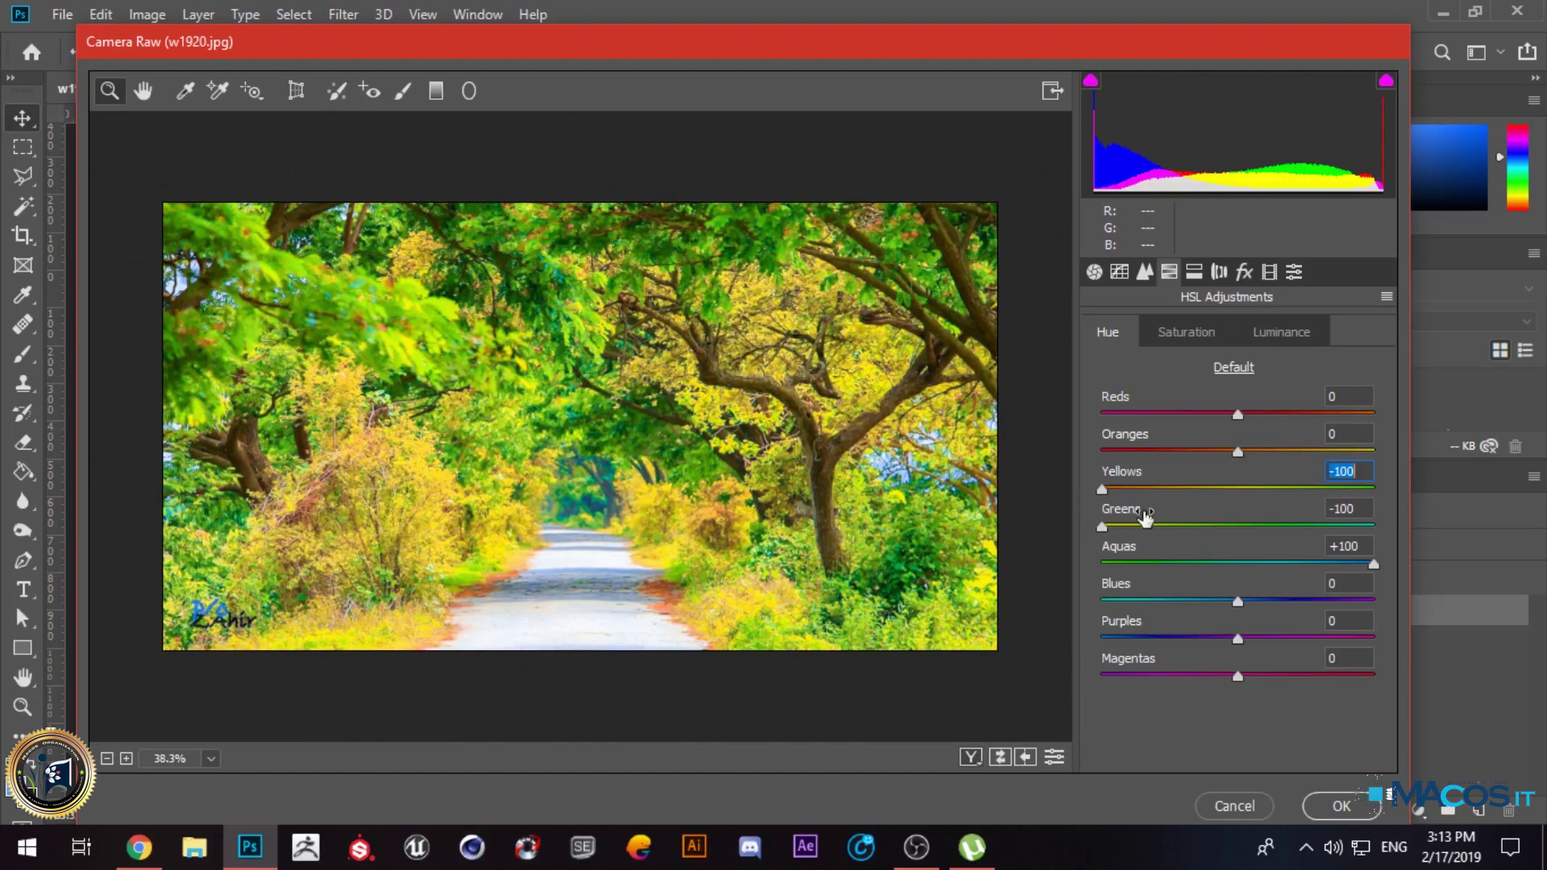
drag(1237, 456, 1093, 452)
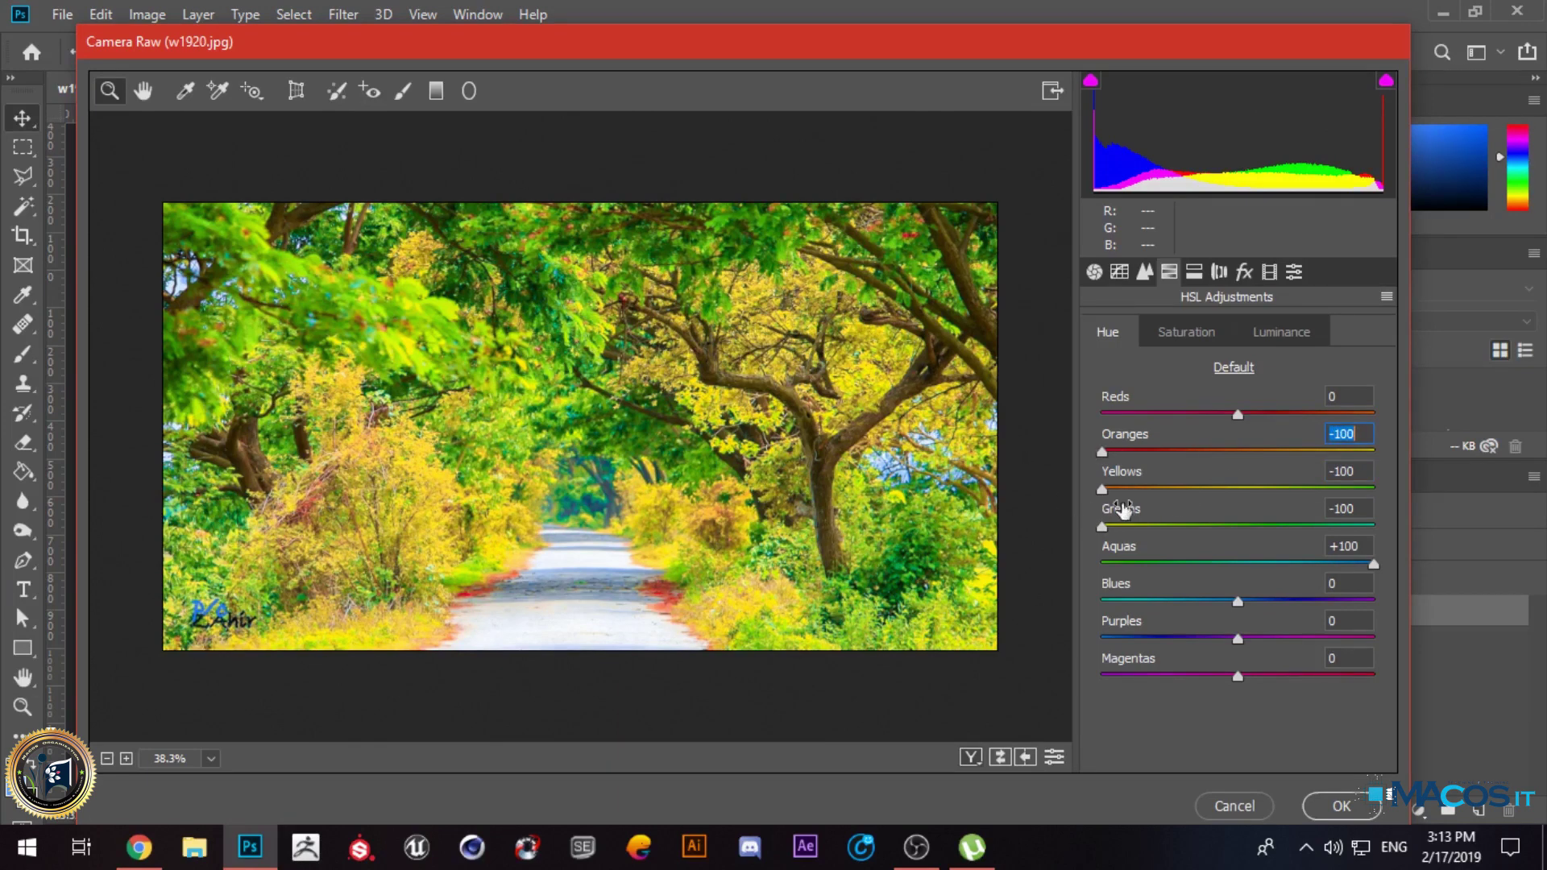
drag(1141, 574, 1095, 572)
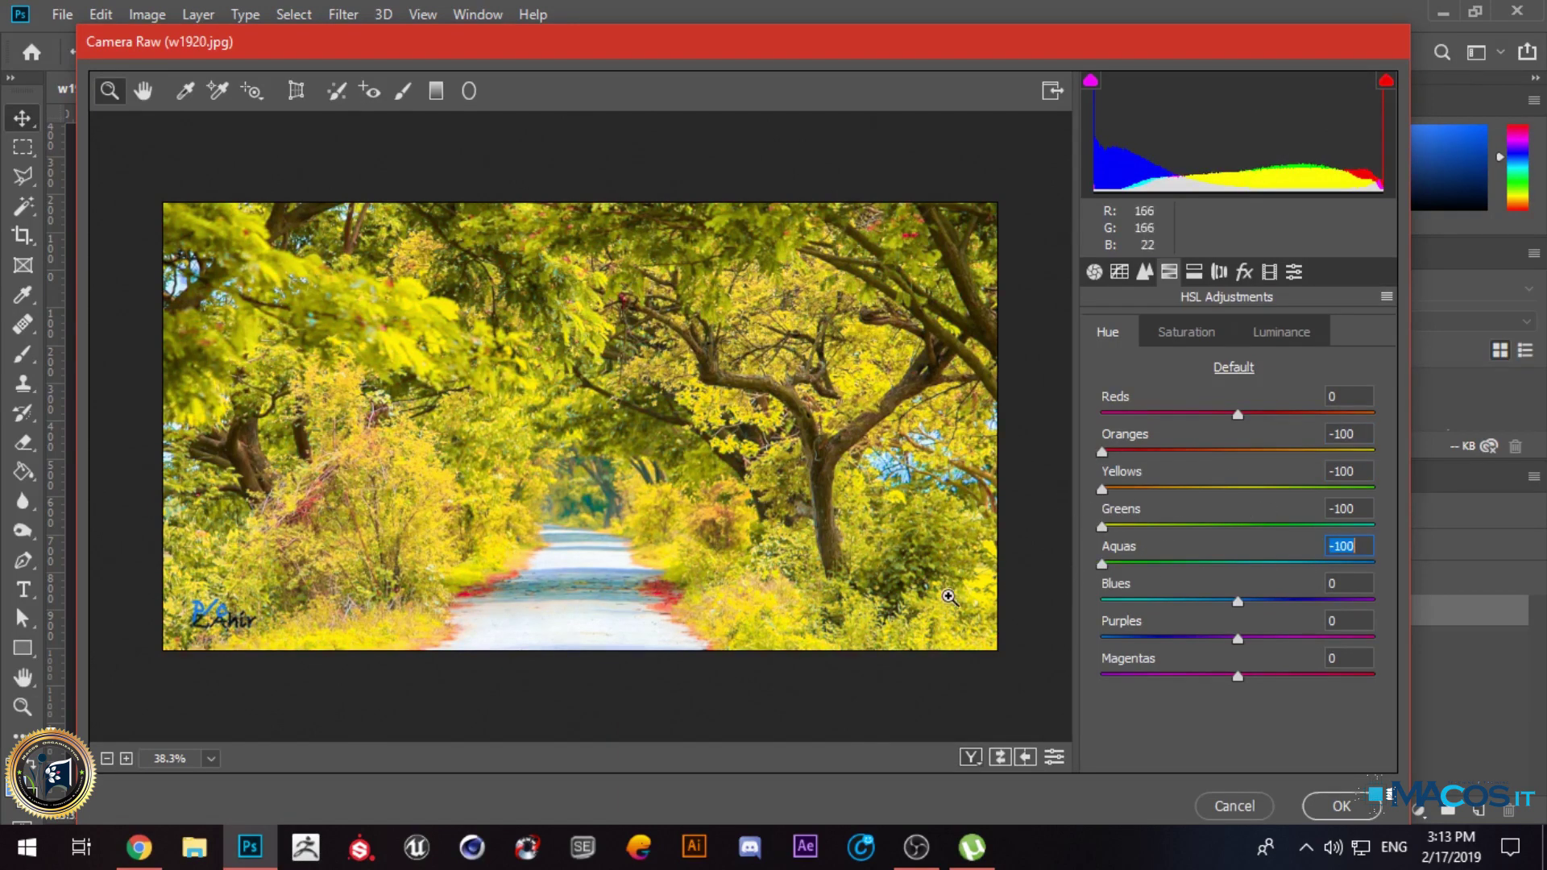
drag(1237, 414, 1410, 421)
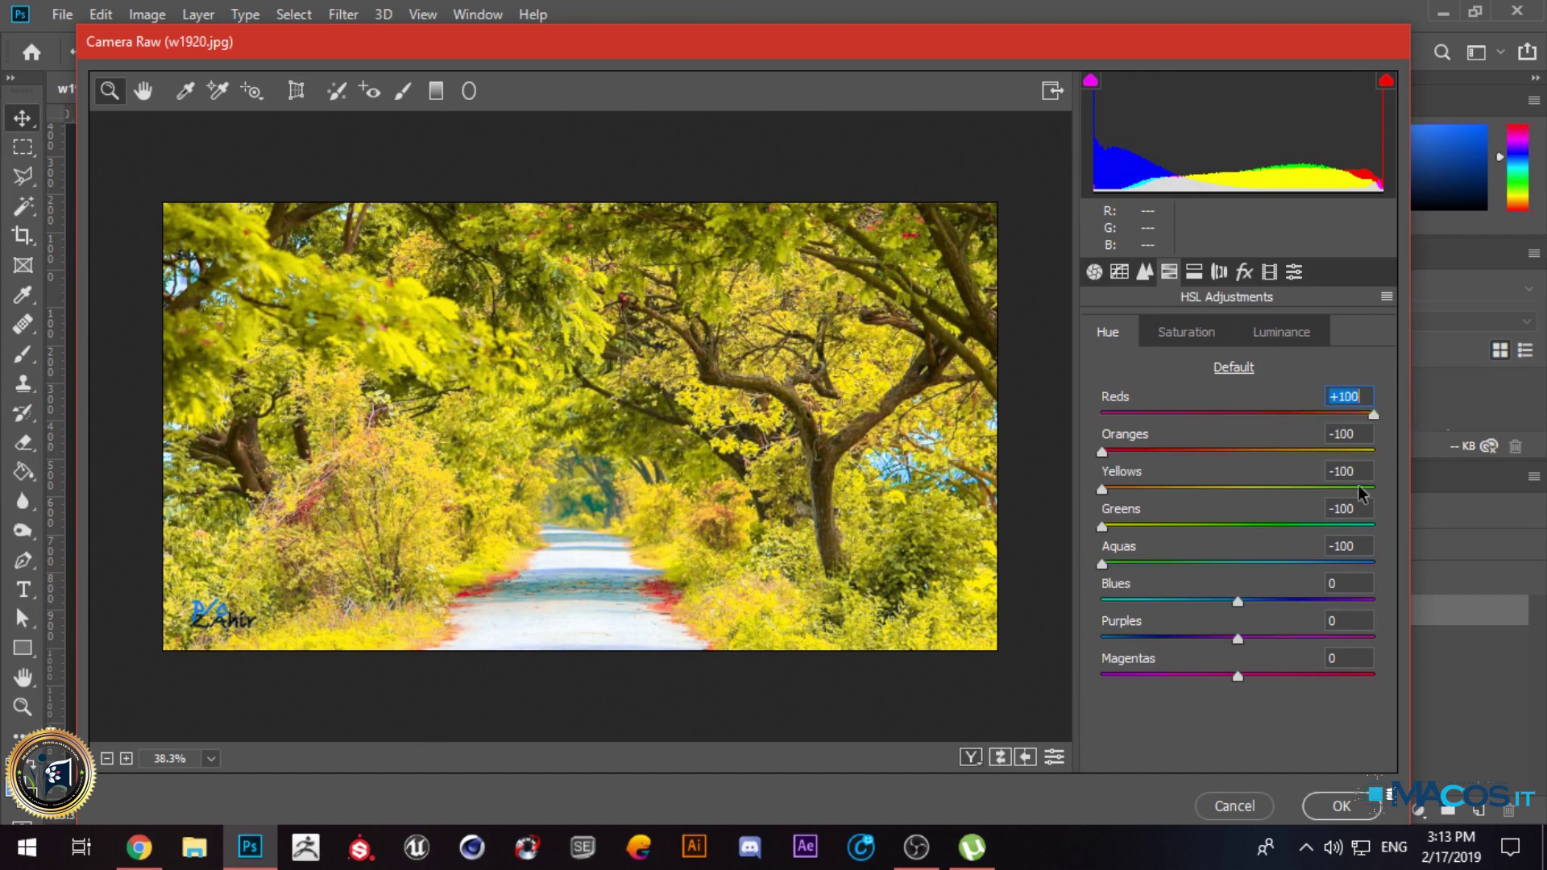
drag(1235, 677, 1170, 676)
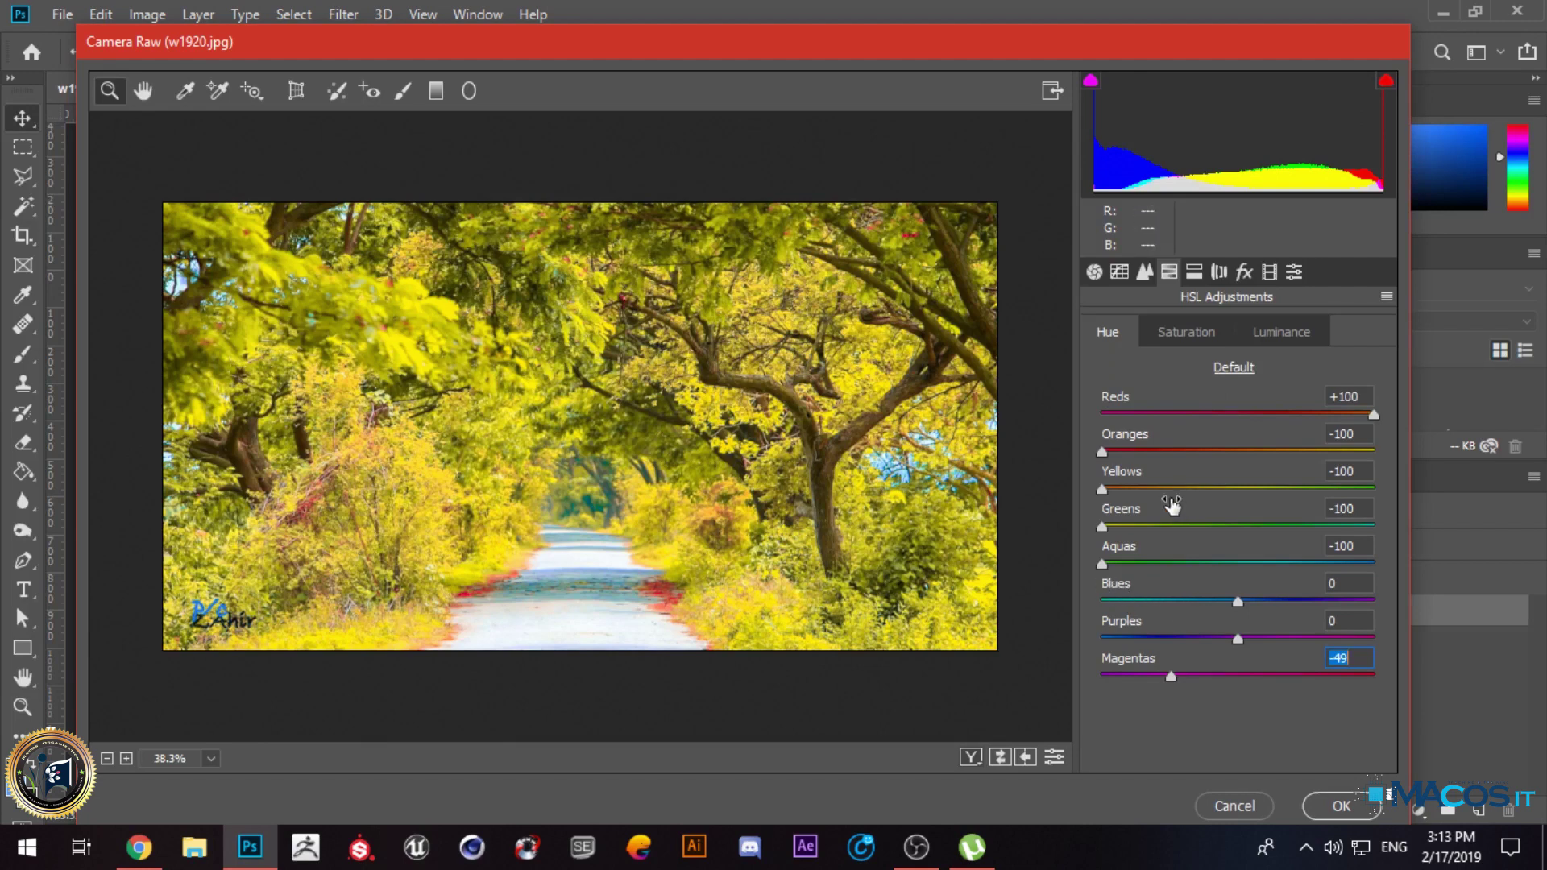
Step: Reset the hue sliders to default, then set the Greens and Yellows hues to -100
click(1233, 368)
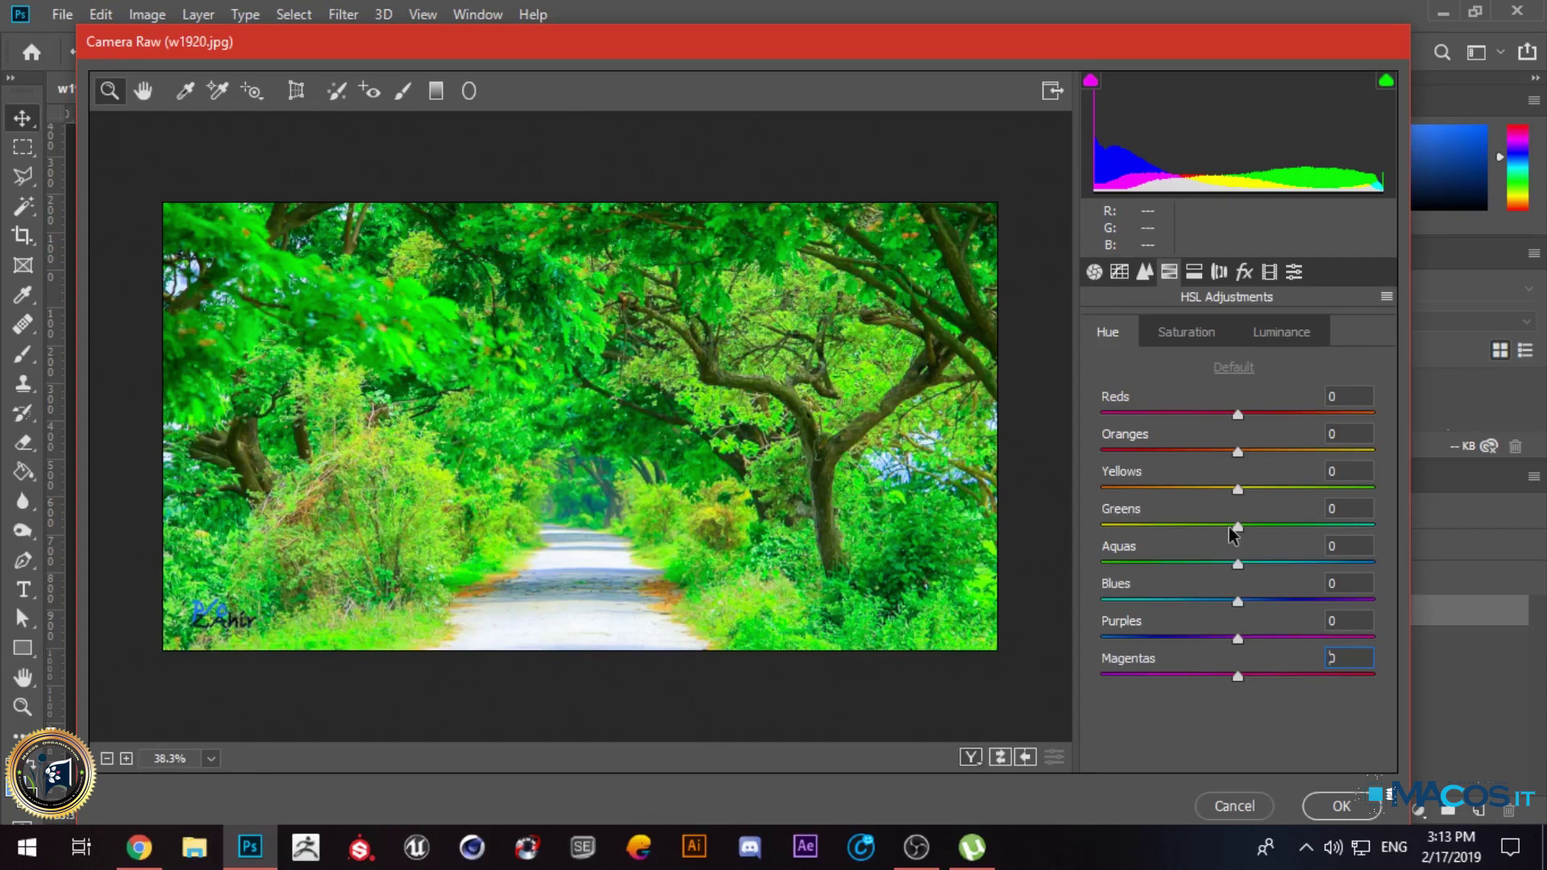
drag(1239, 529, 1012, 546)
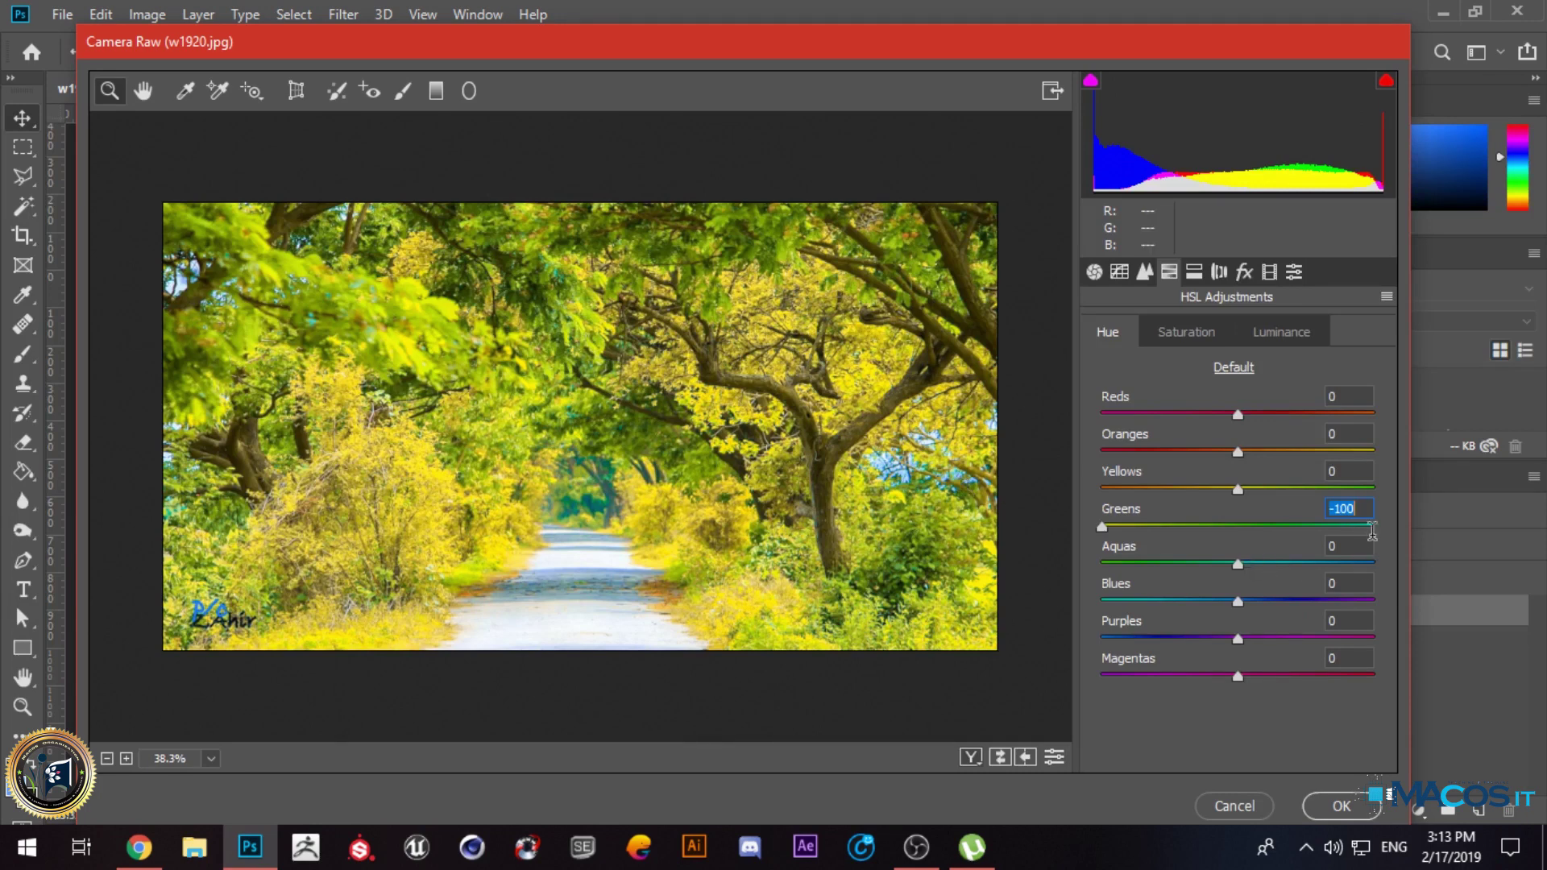
drag(1238, 489, 1104, 490)
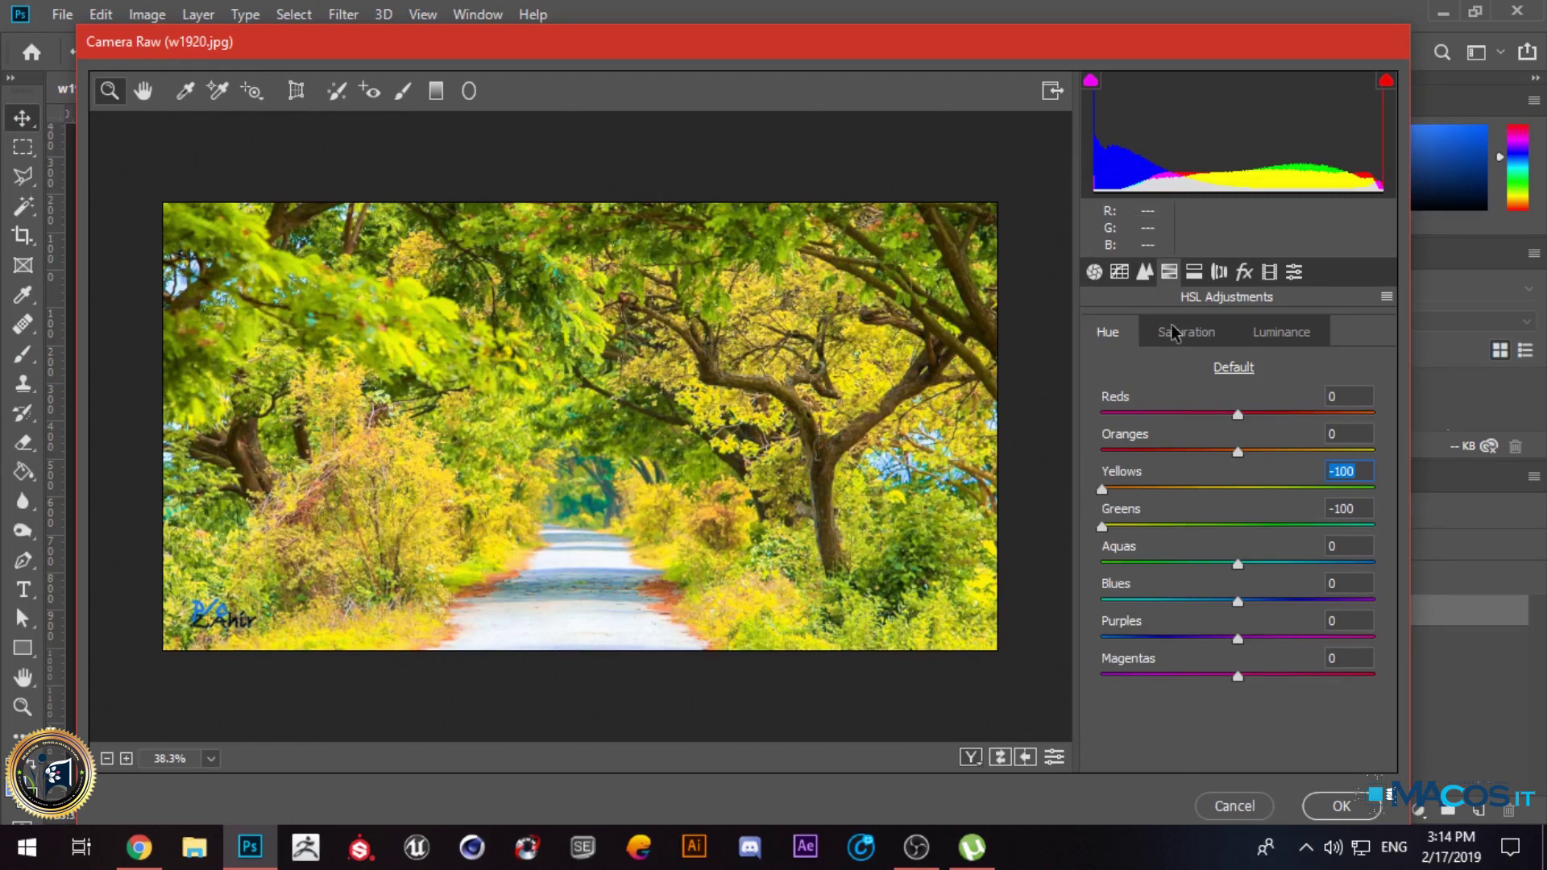
click(1219, 274)
Step: Bring up the Camera Raw presets list, briefly checking Detail, and expand the Color group
click(1269, 271)
click(1293, 273)
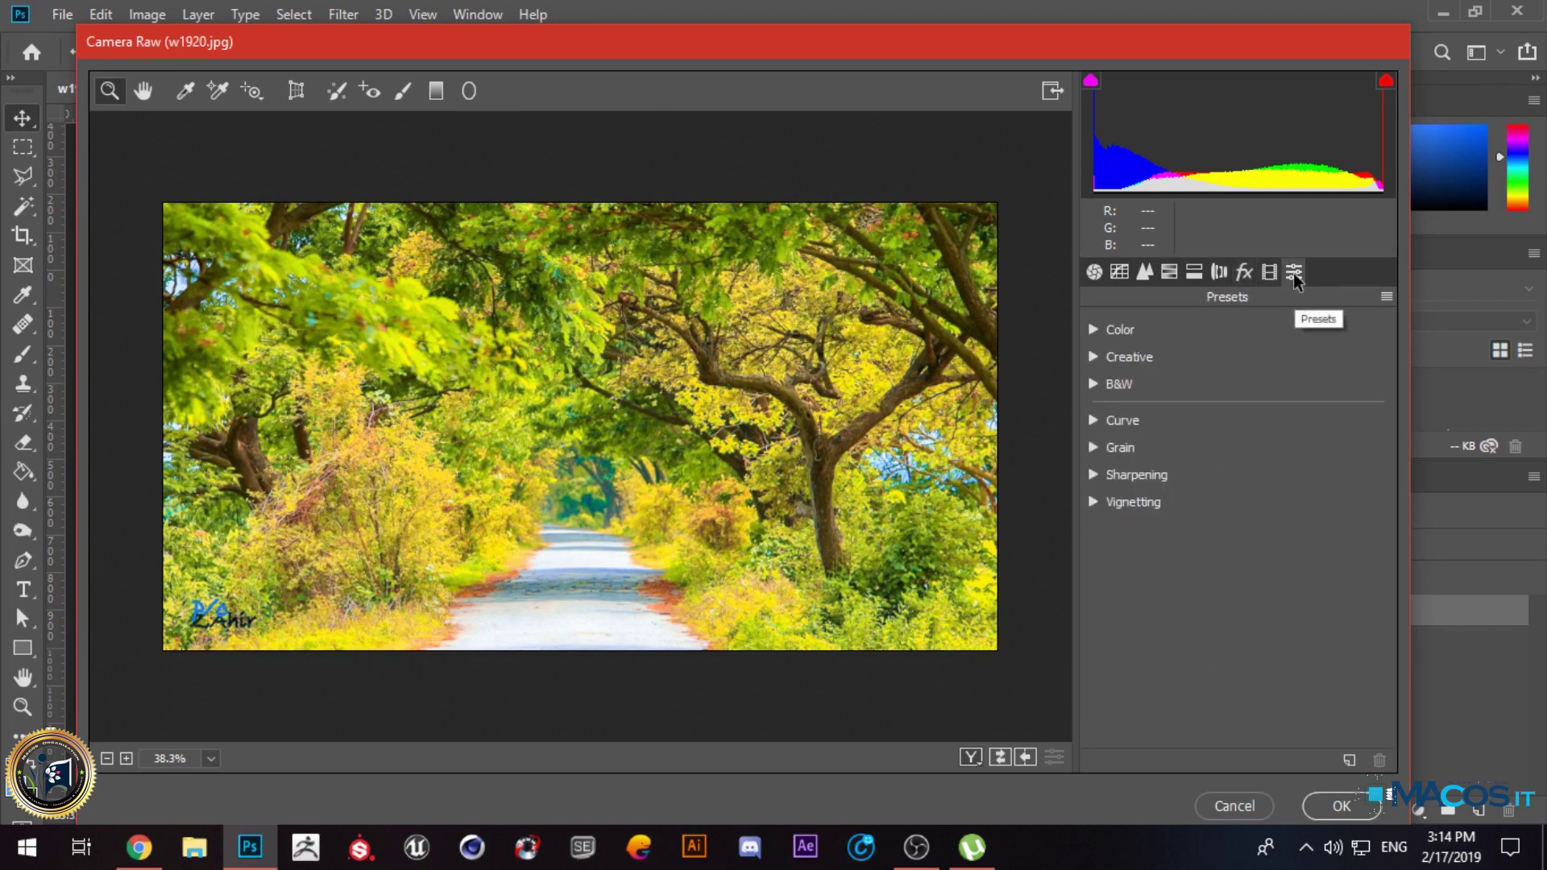
click(1218, 272)
click(1144, 272)
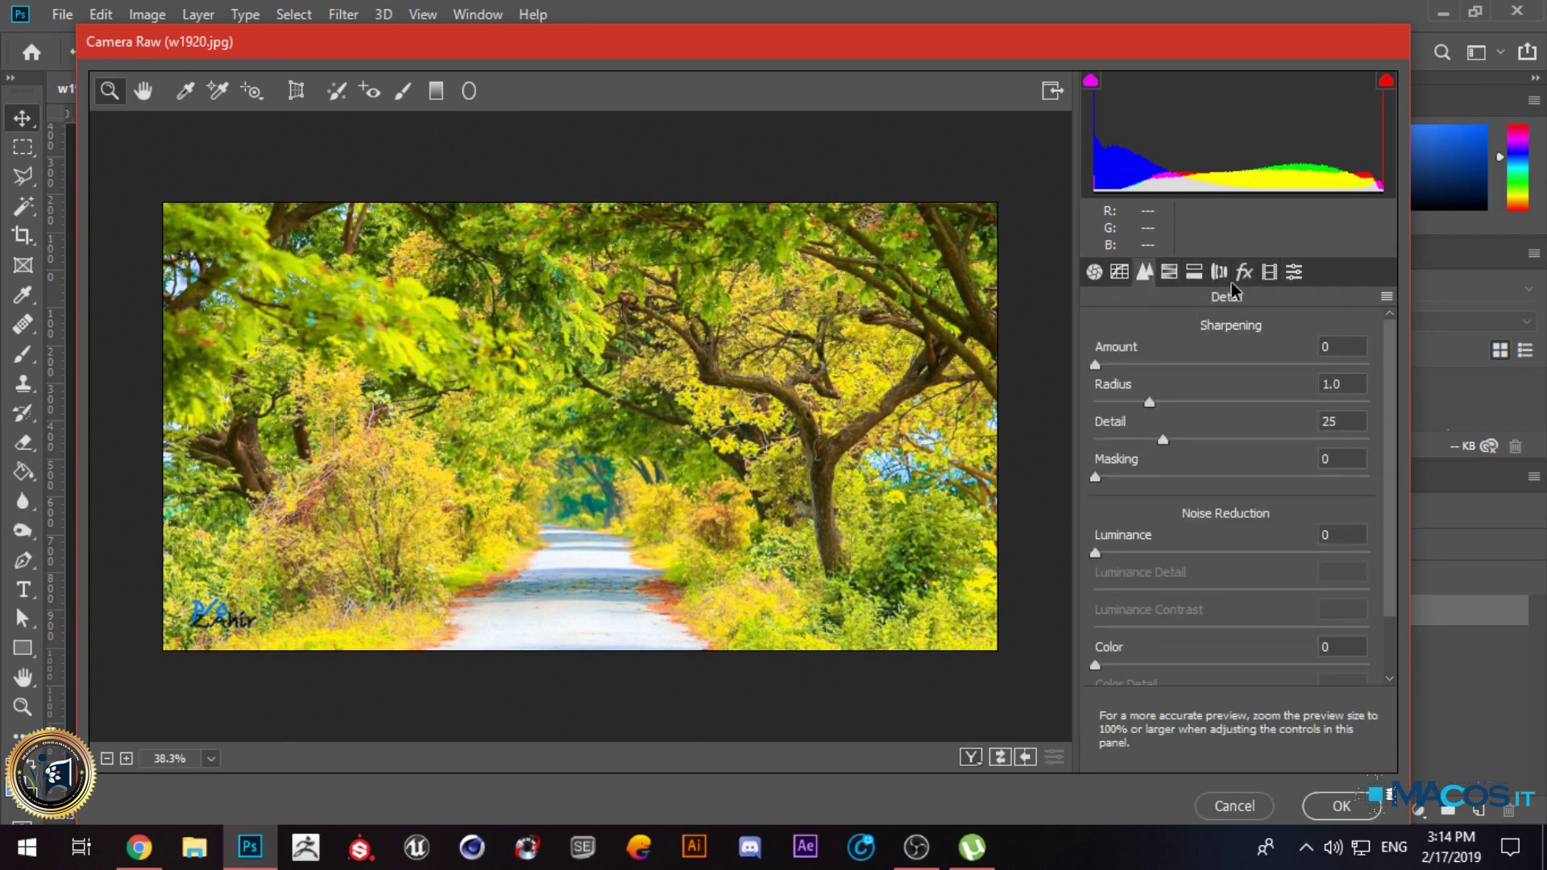
click(1291, 273)
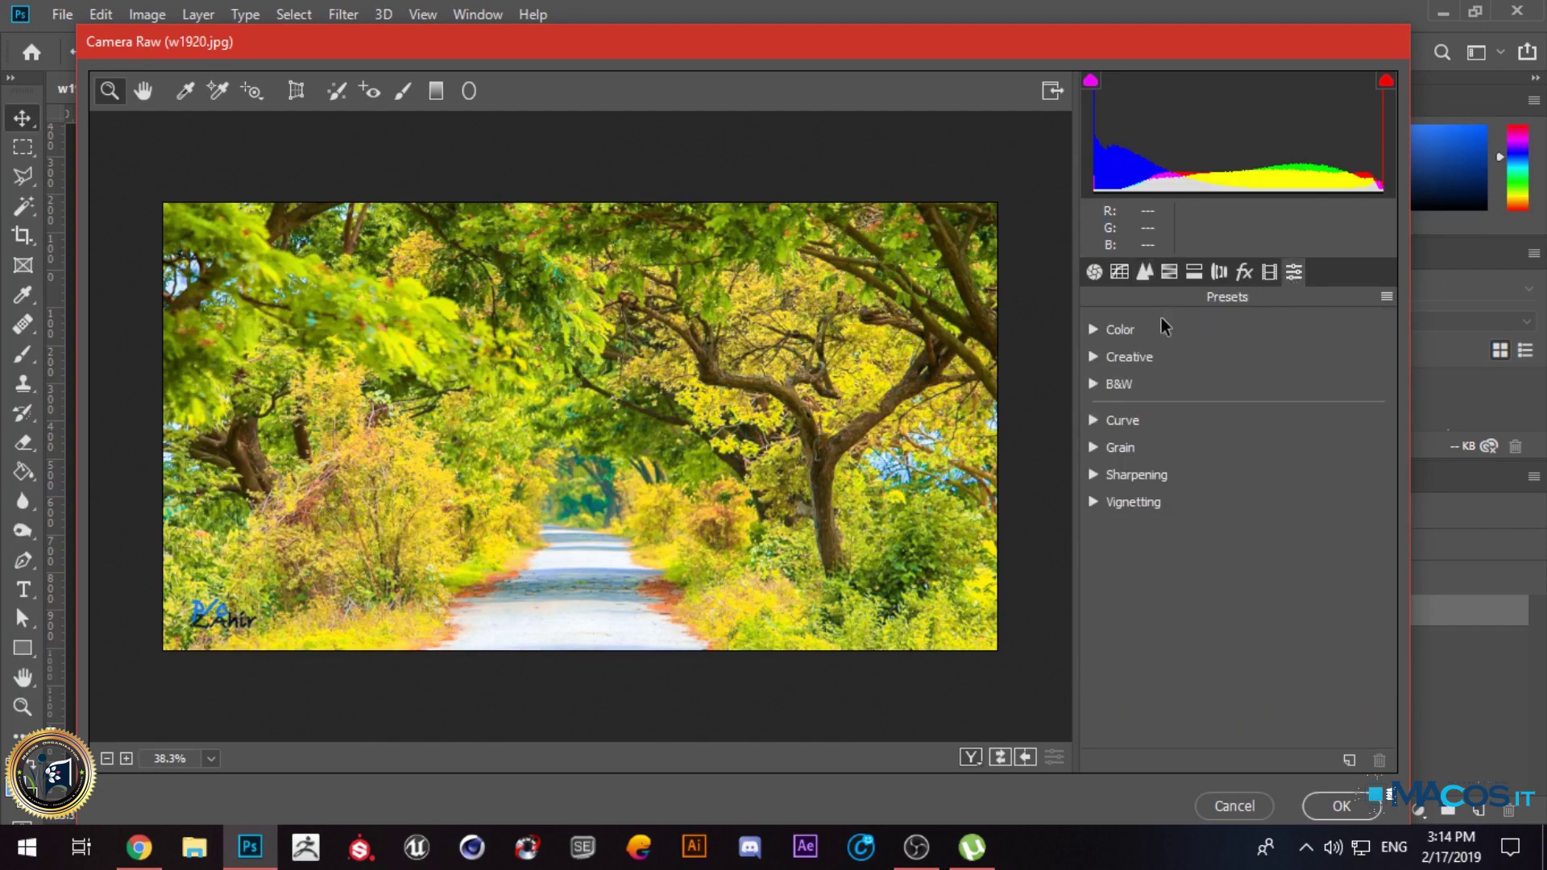
click(1094, 329)
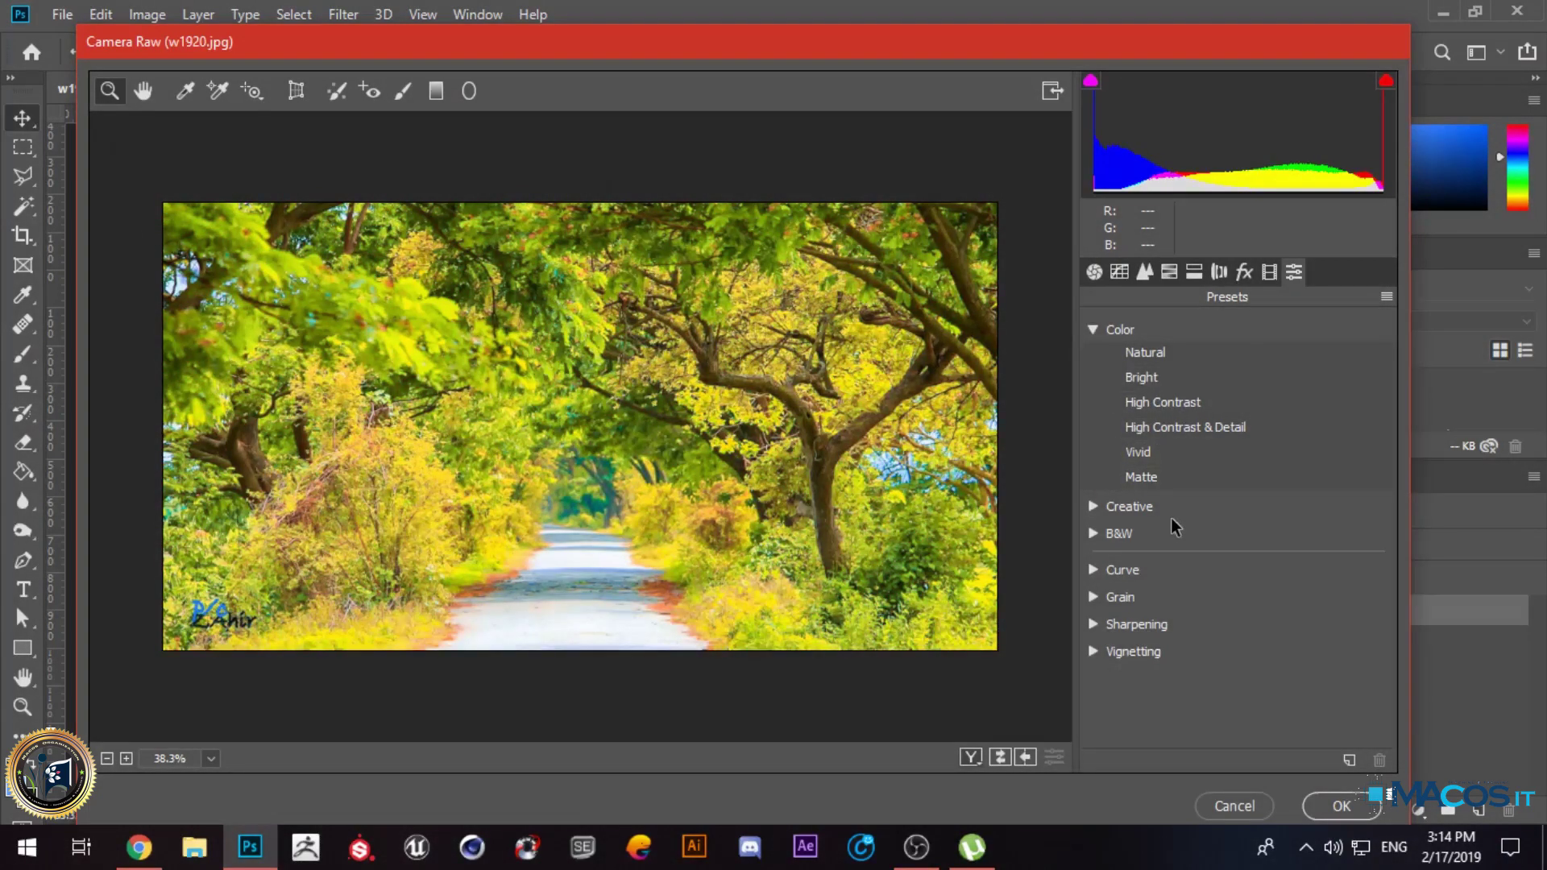
Step: Apply the Creative 'Flat & Green' preset and commit the Camera Raw Filter
click(1095, 506)
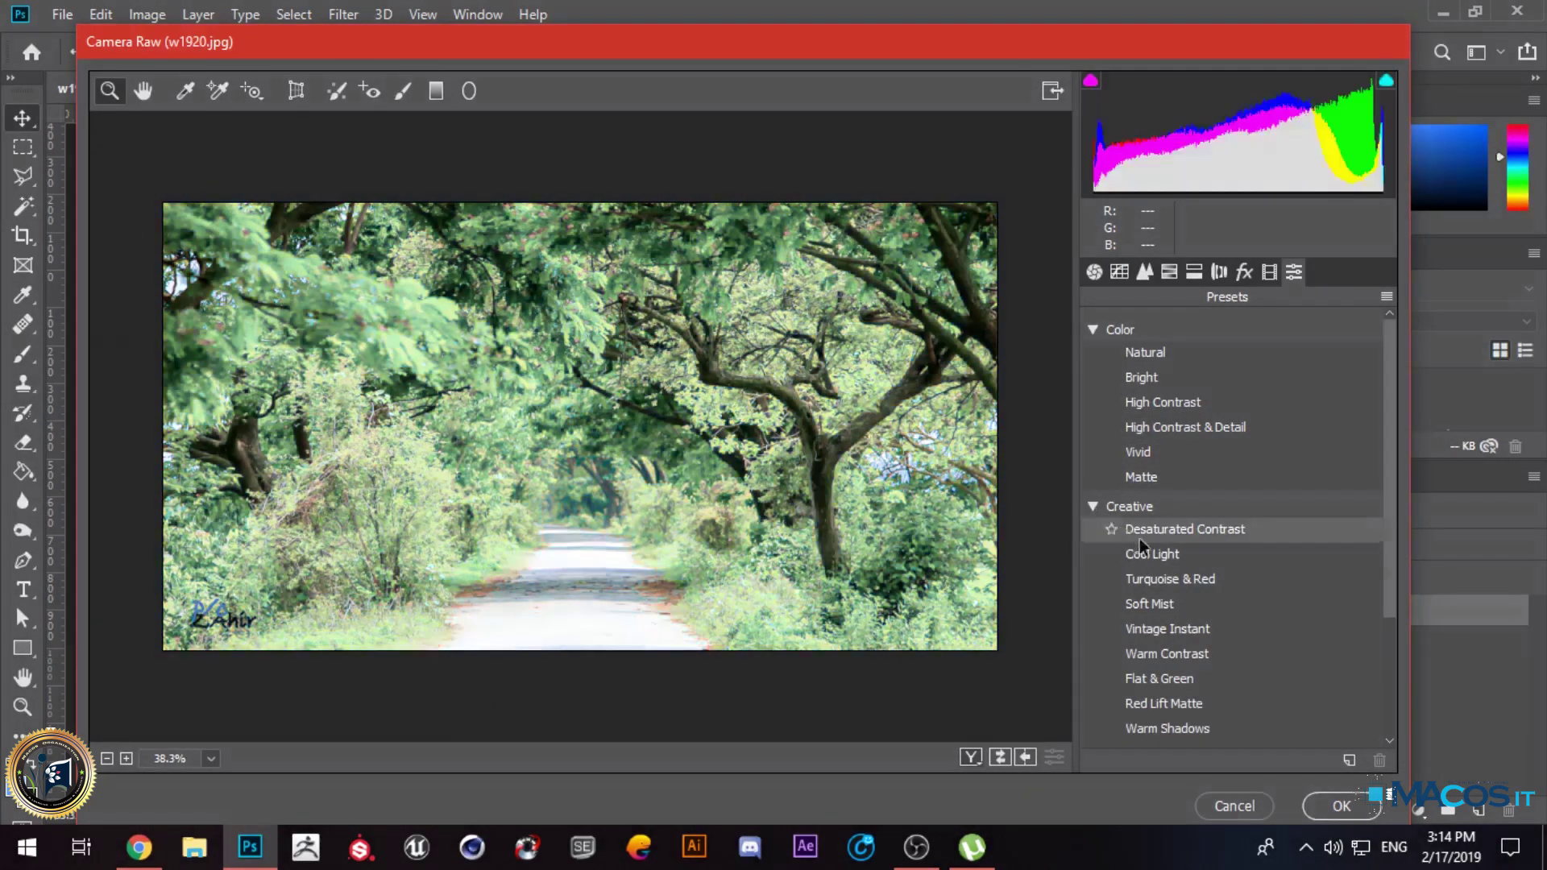
scroll(1163, 605, down, 3)
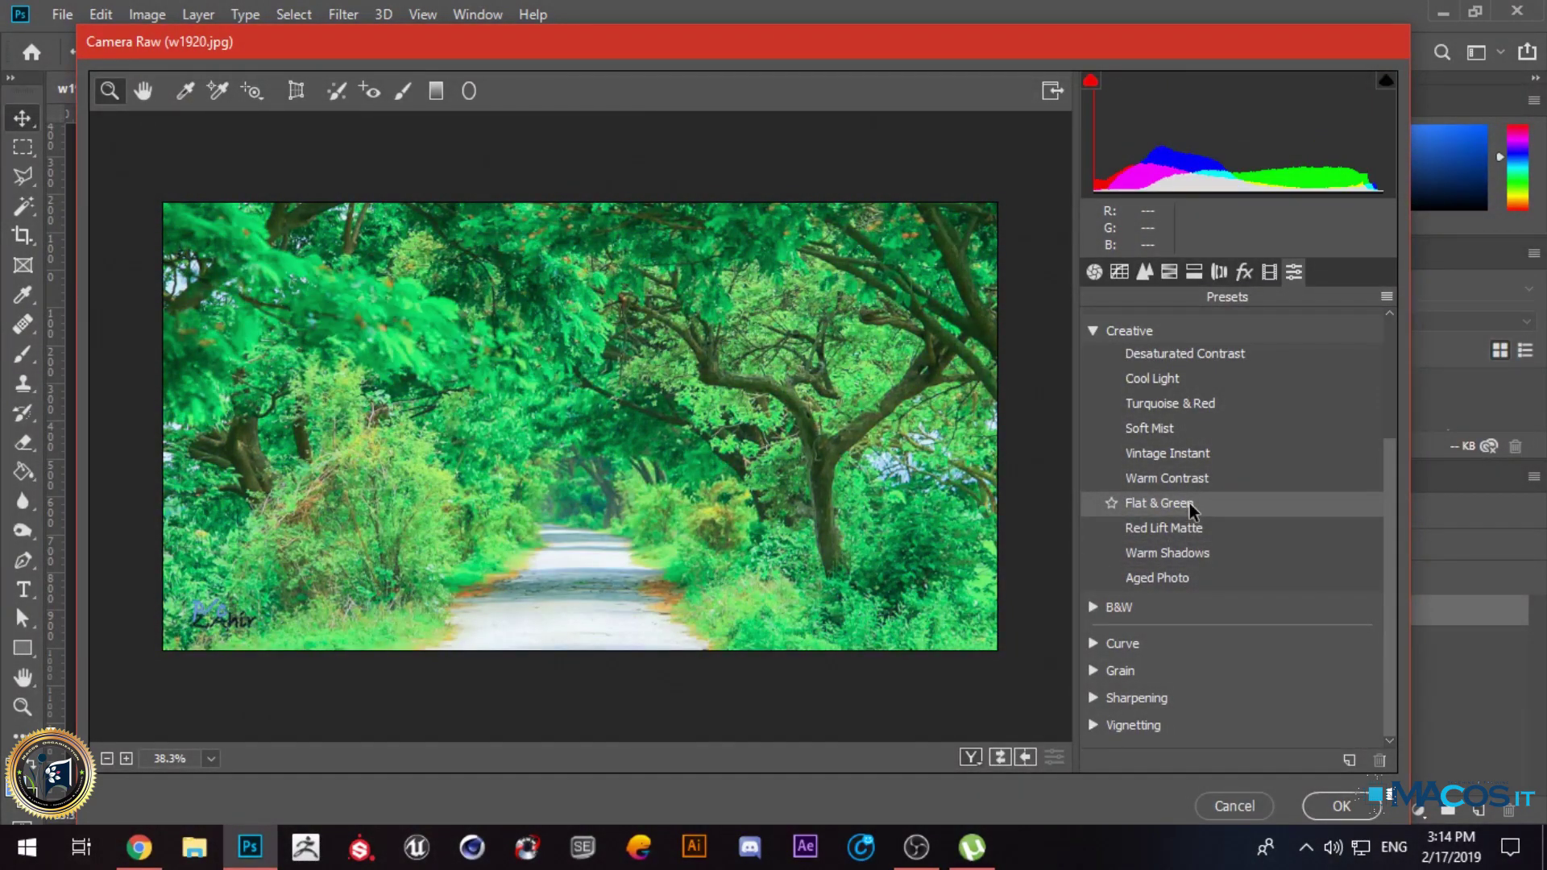
click(1188, 503)
click(1327, 814)
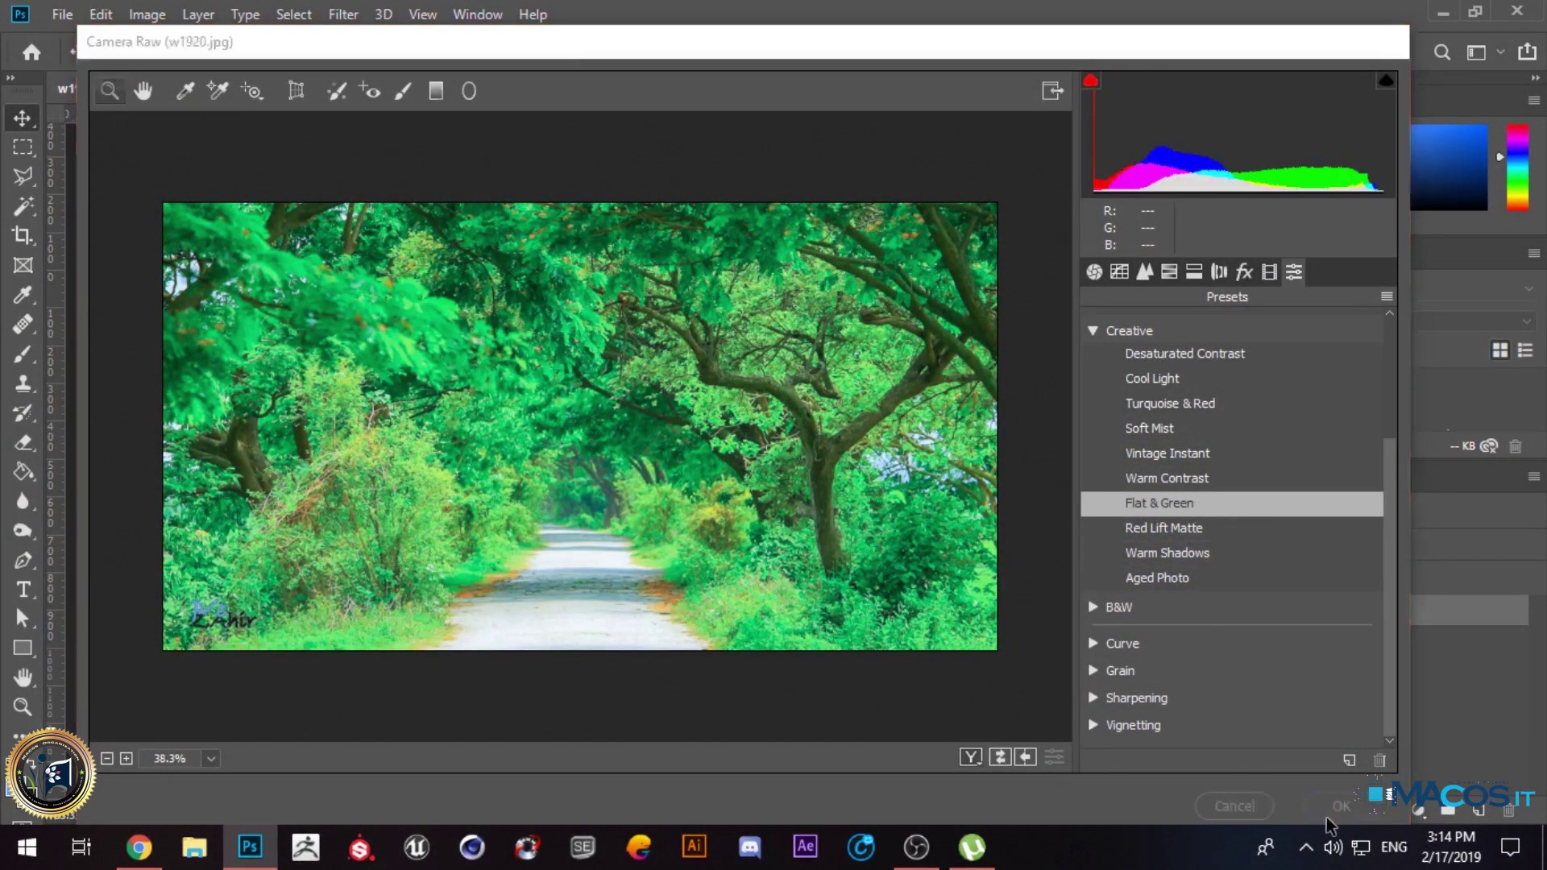
click(1190, 638)
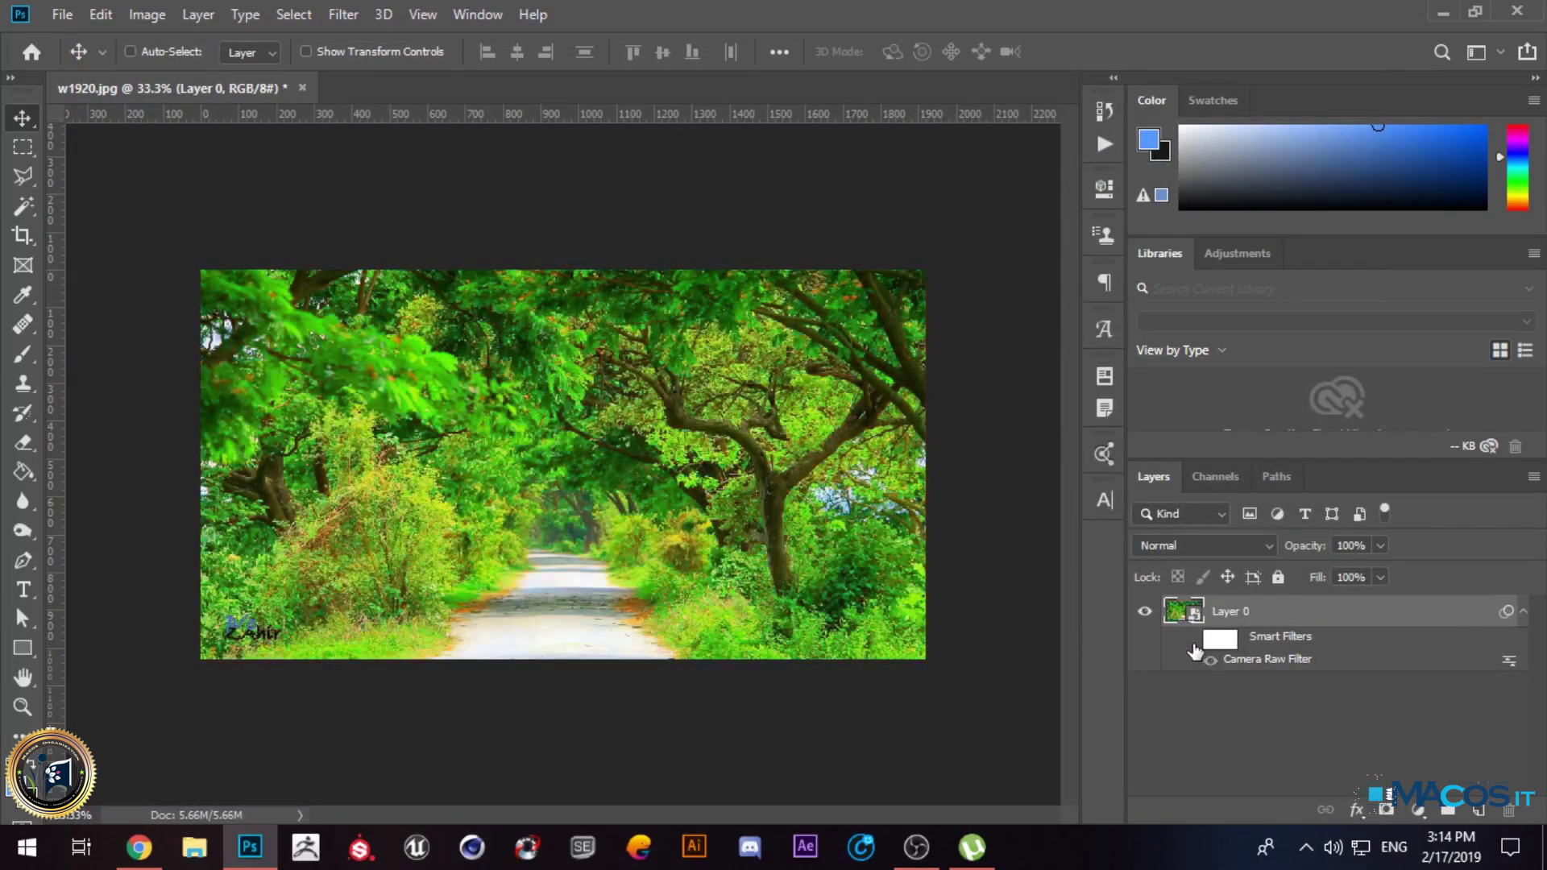
Step: Toggle the Camera Raw smart filter off and on to compare before and after, leaving it on
click(1191, 638)
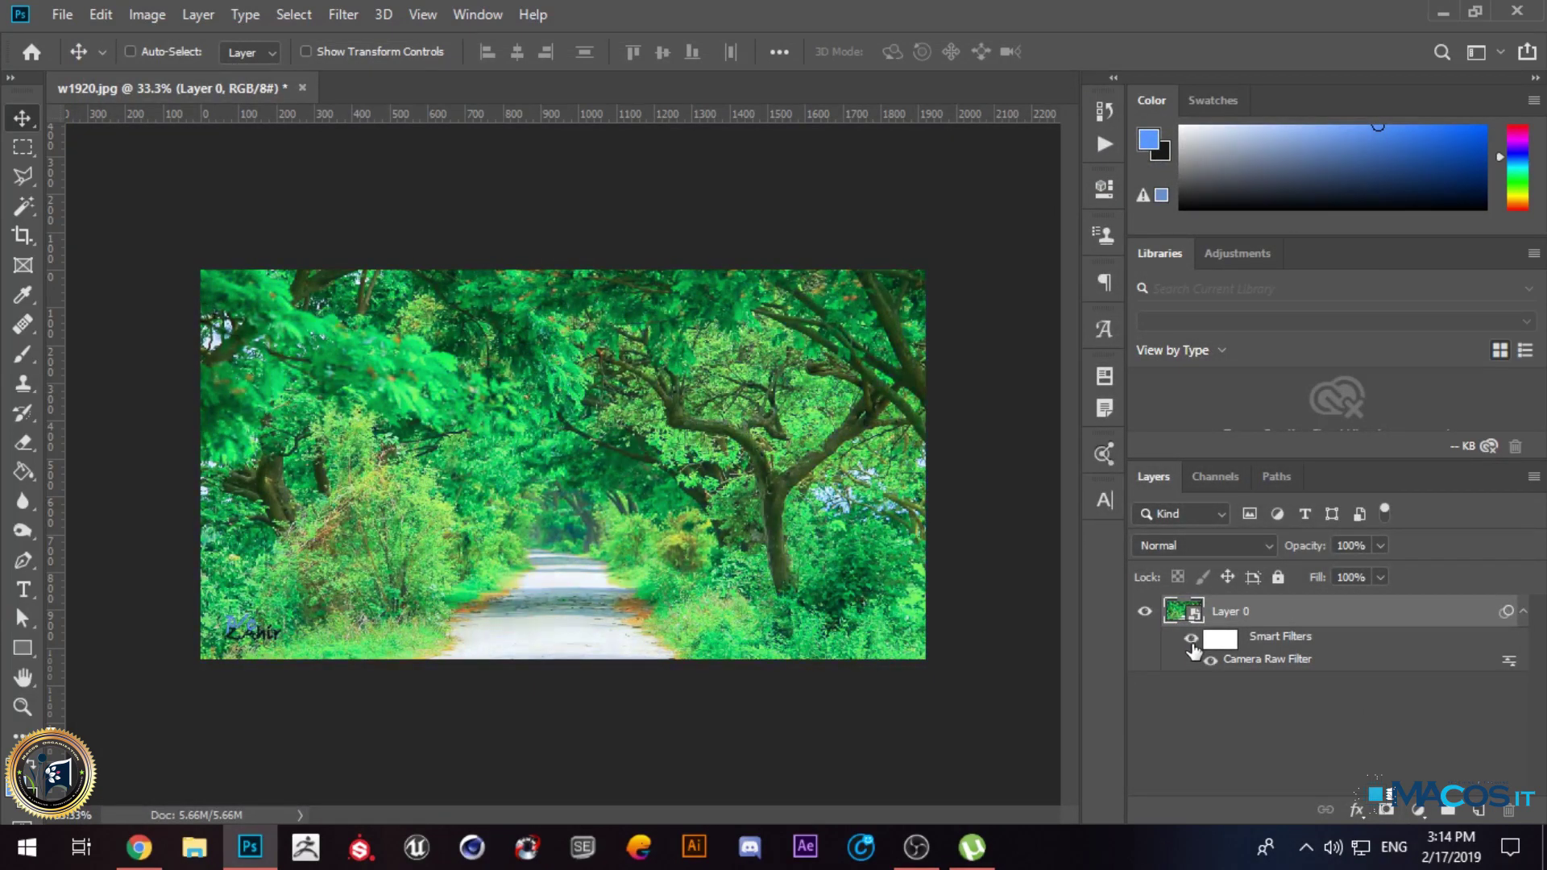
click(1191, 639)
click(1191, 639)
click(1191, 639)
click(1191, 642)
Step: Start Filter > Lens Correction, then switch to the lens correction image search
click(344, 14)
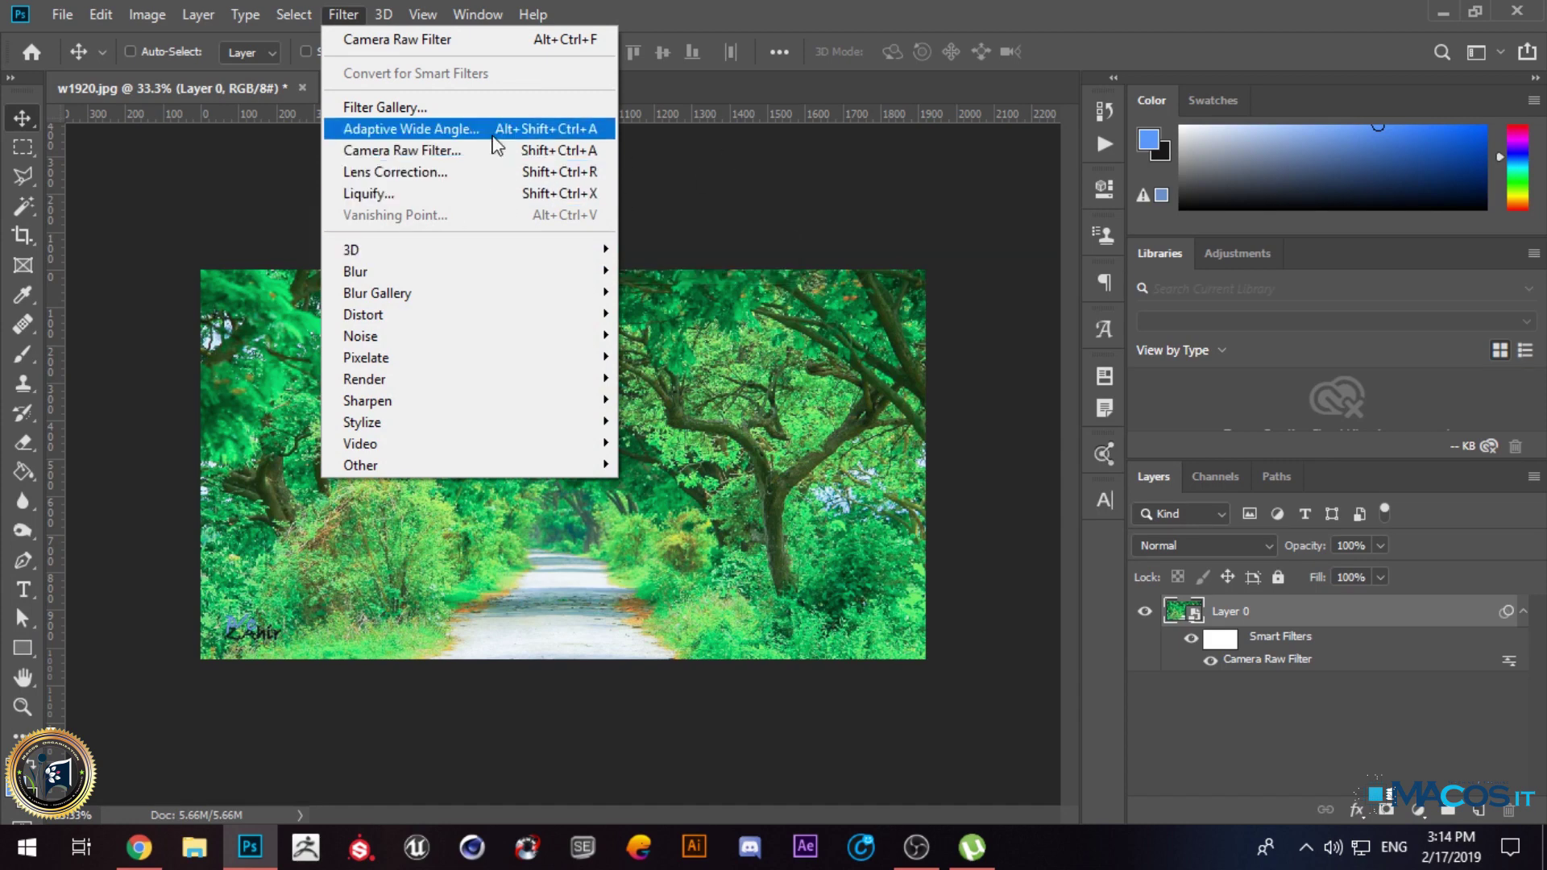
click(476, 171)
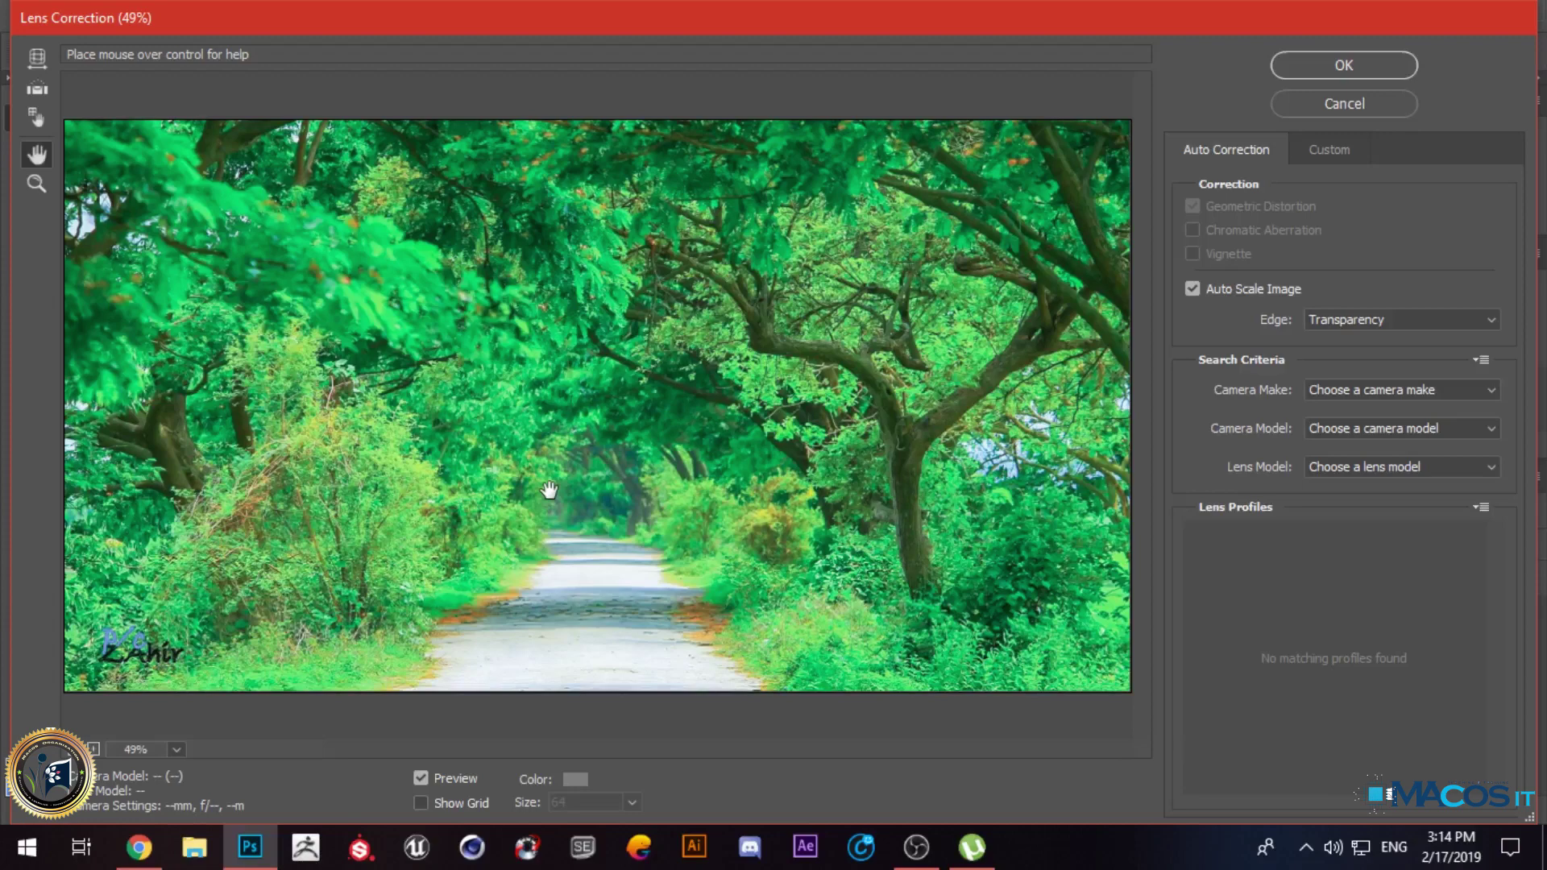
click(138, 846)
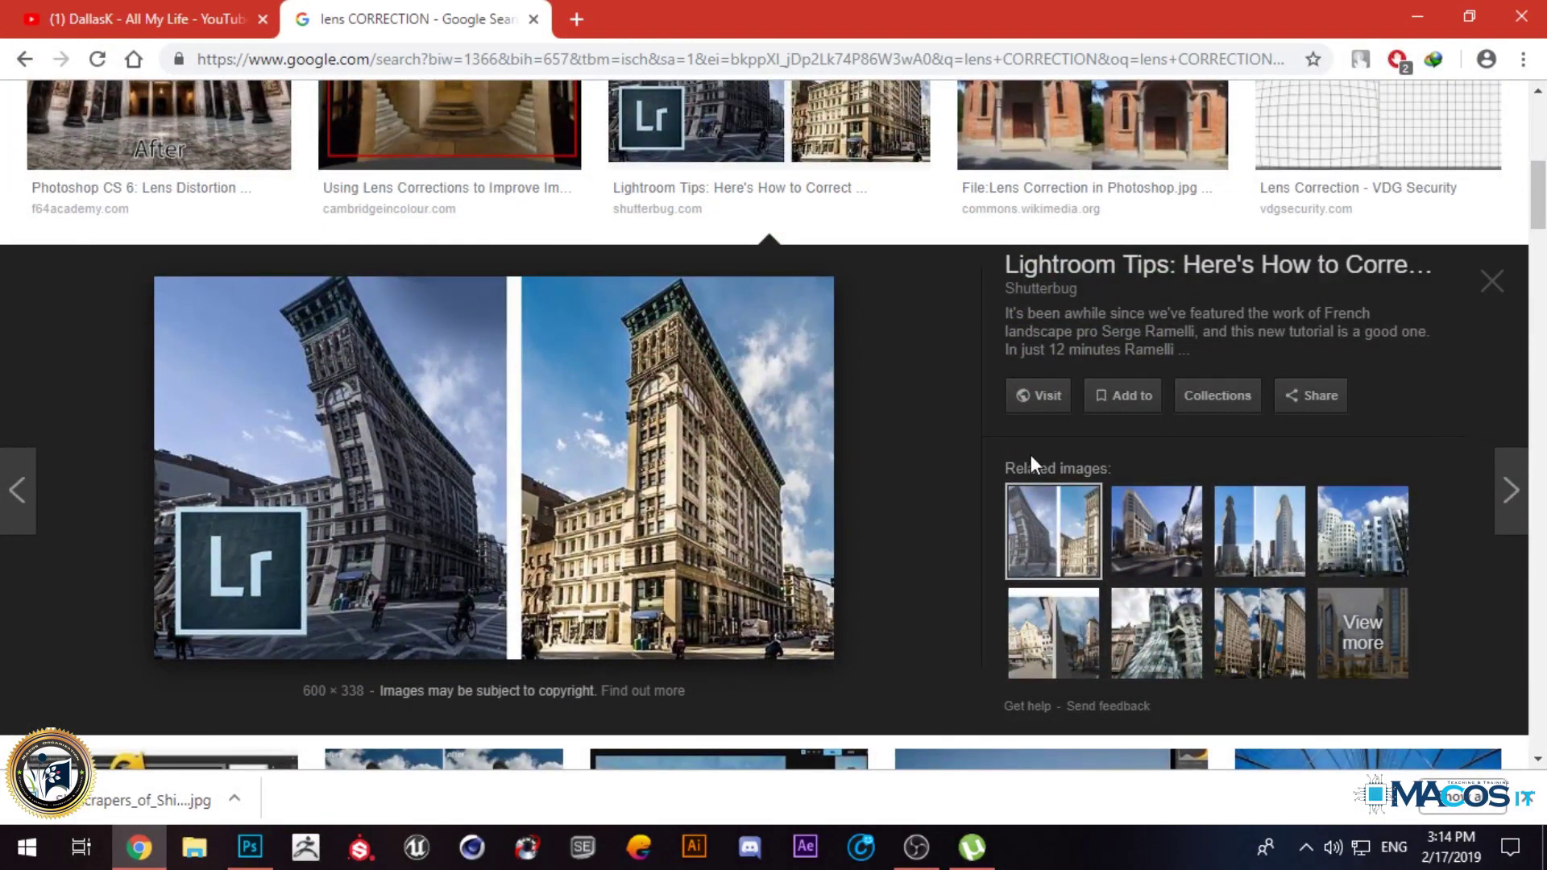
Step: Scroll the lens correction image results, preview one example, and return to Photoshop
scroll(1035, 459, down, 4)
scroll(1039, 466, down, 3)
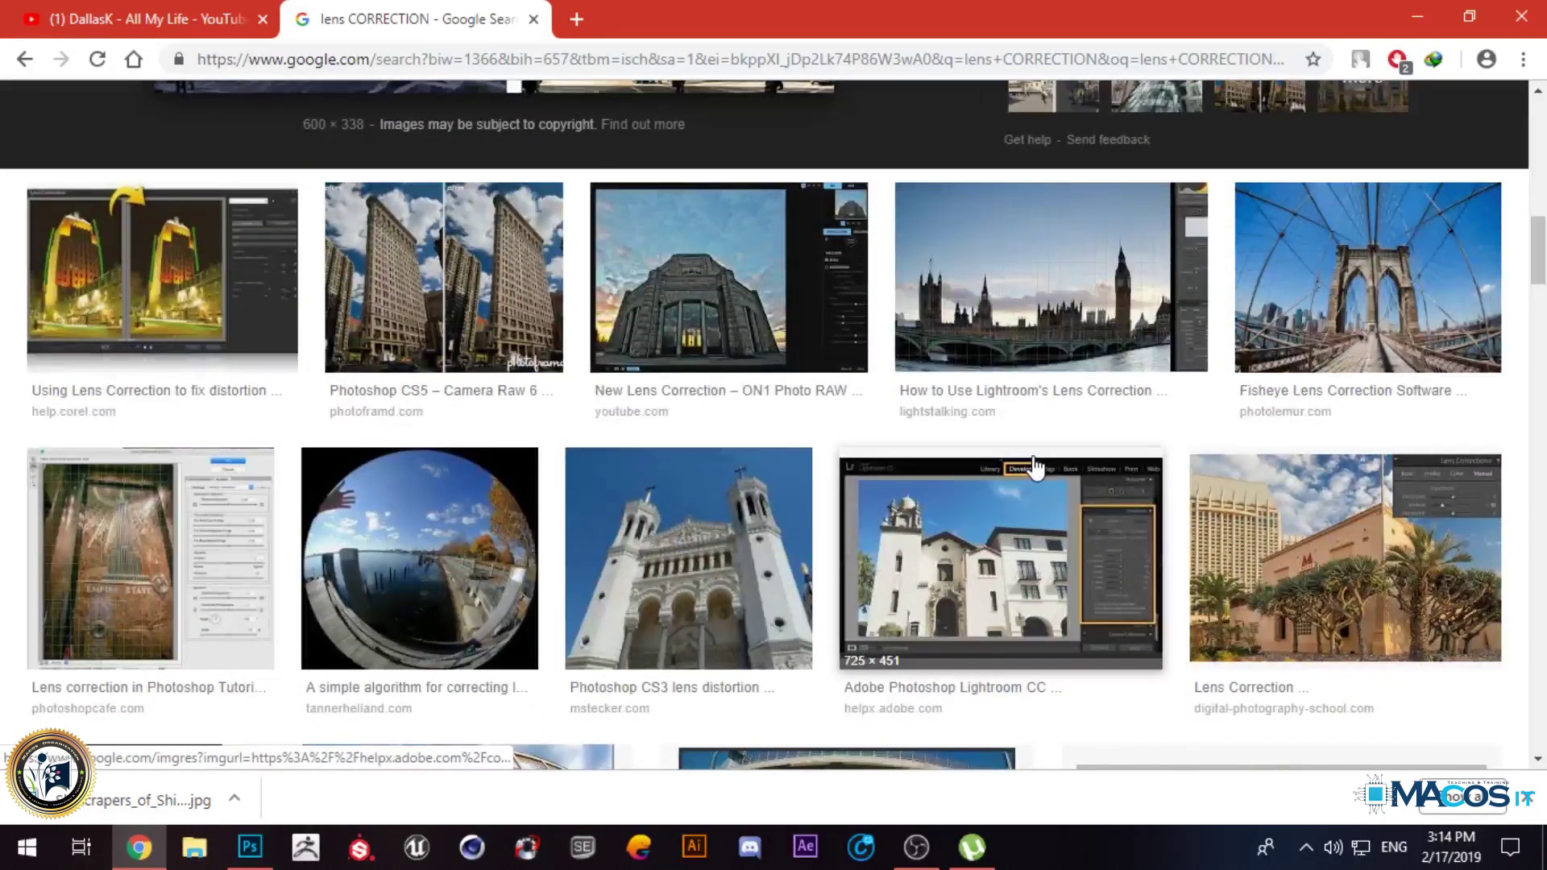
click(1281, 520)
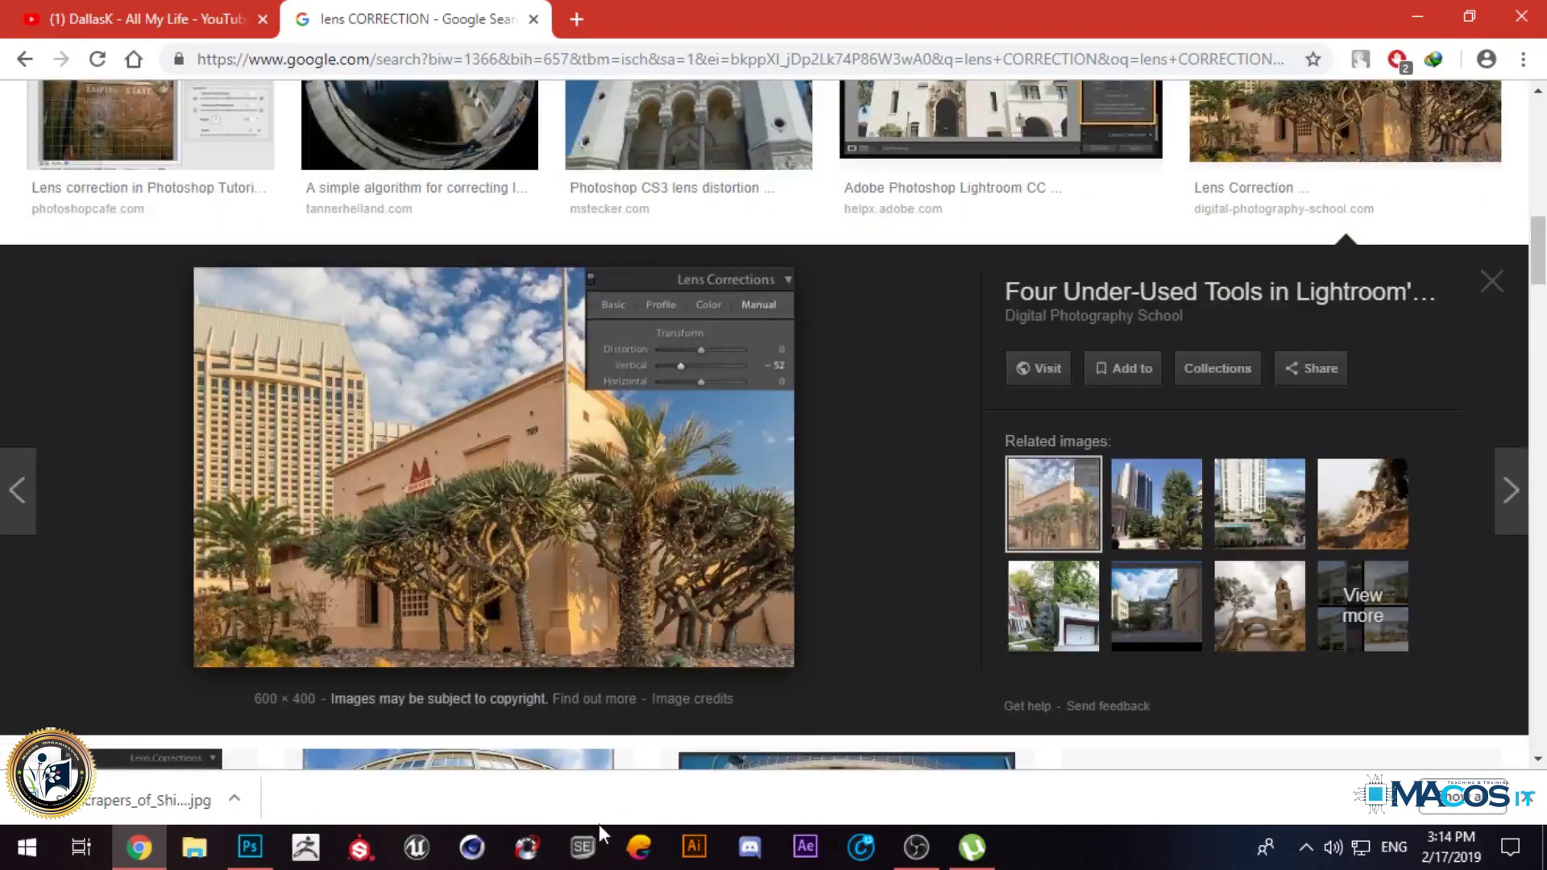
click(934, 830)
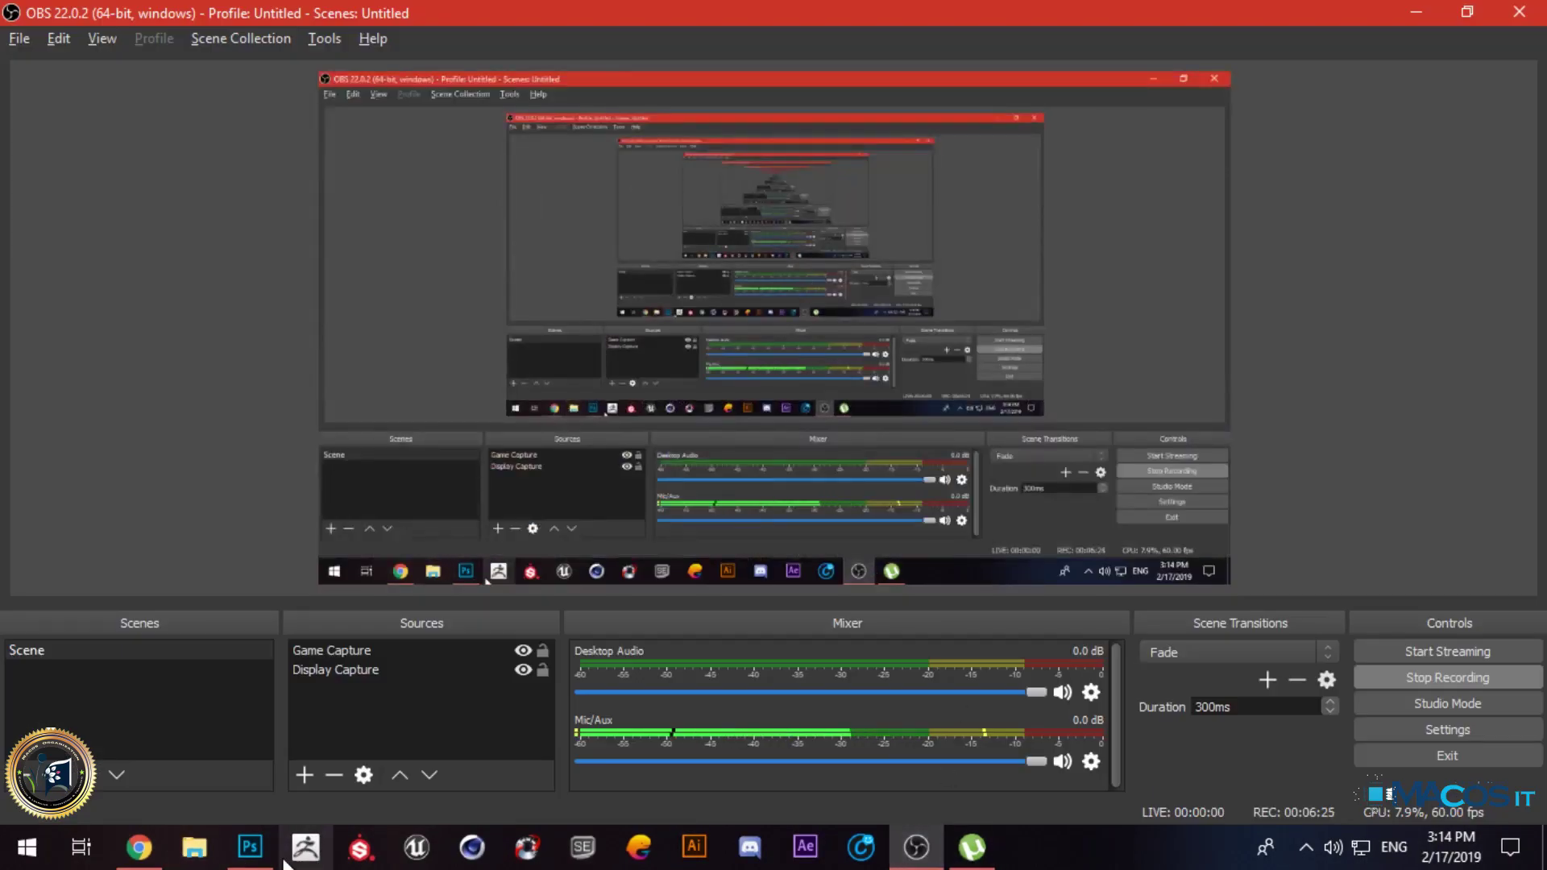
click(249, 845)
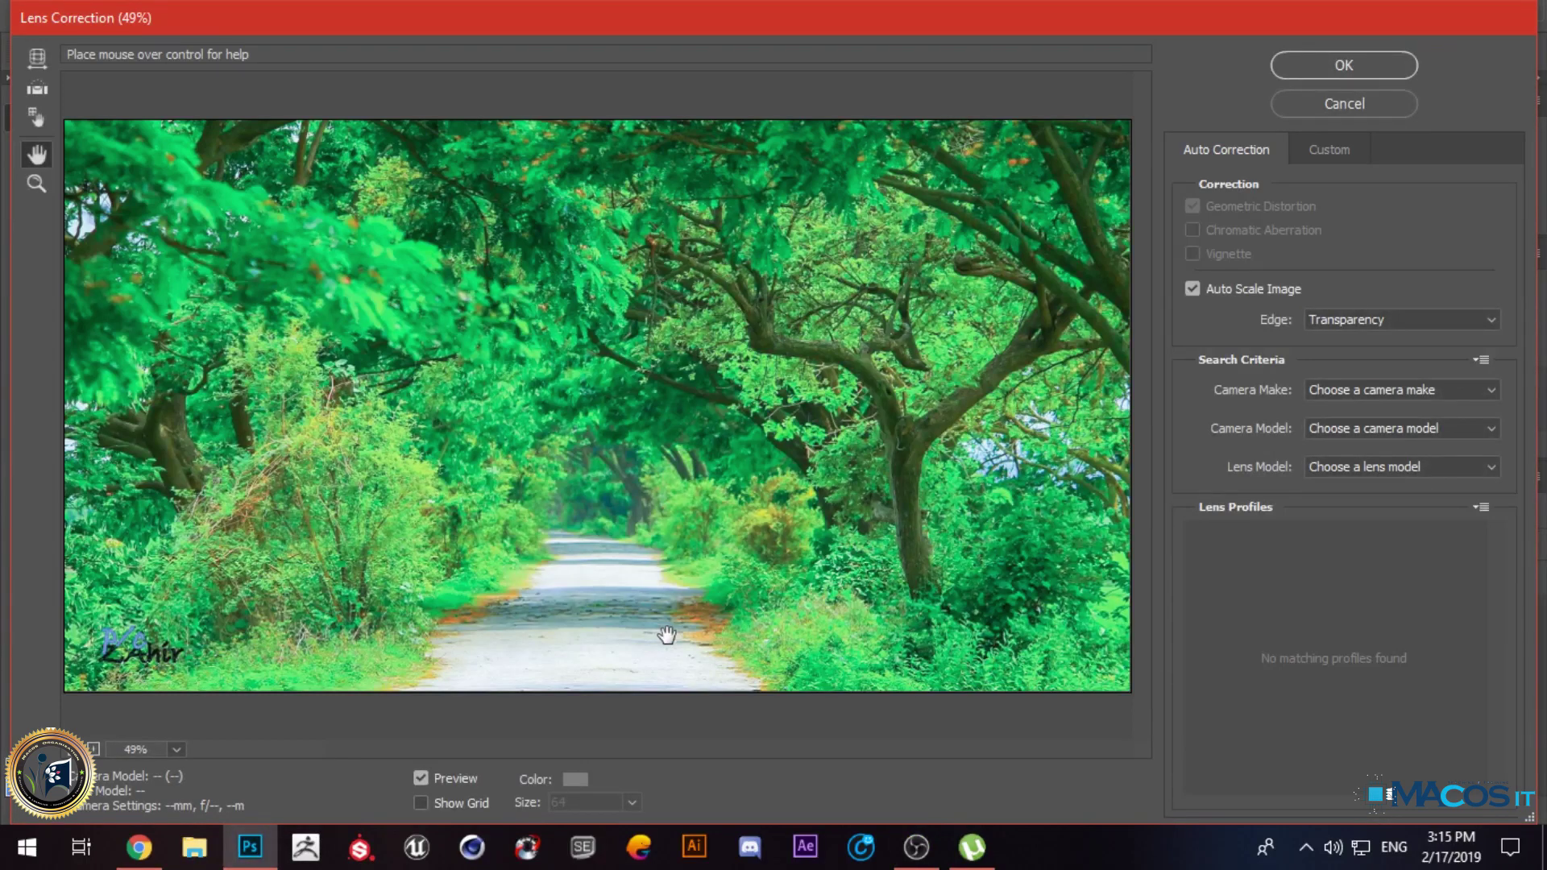
Step: Try camera makes PENTAX and Panasonic in Lens Correction, ending on Canon
click(1408, 388)
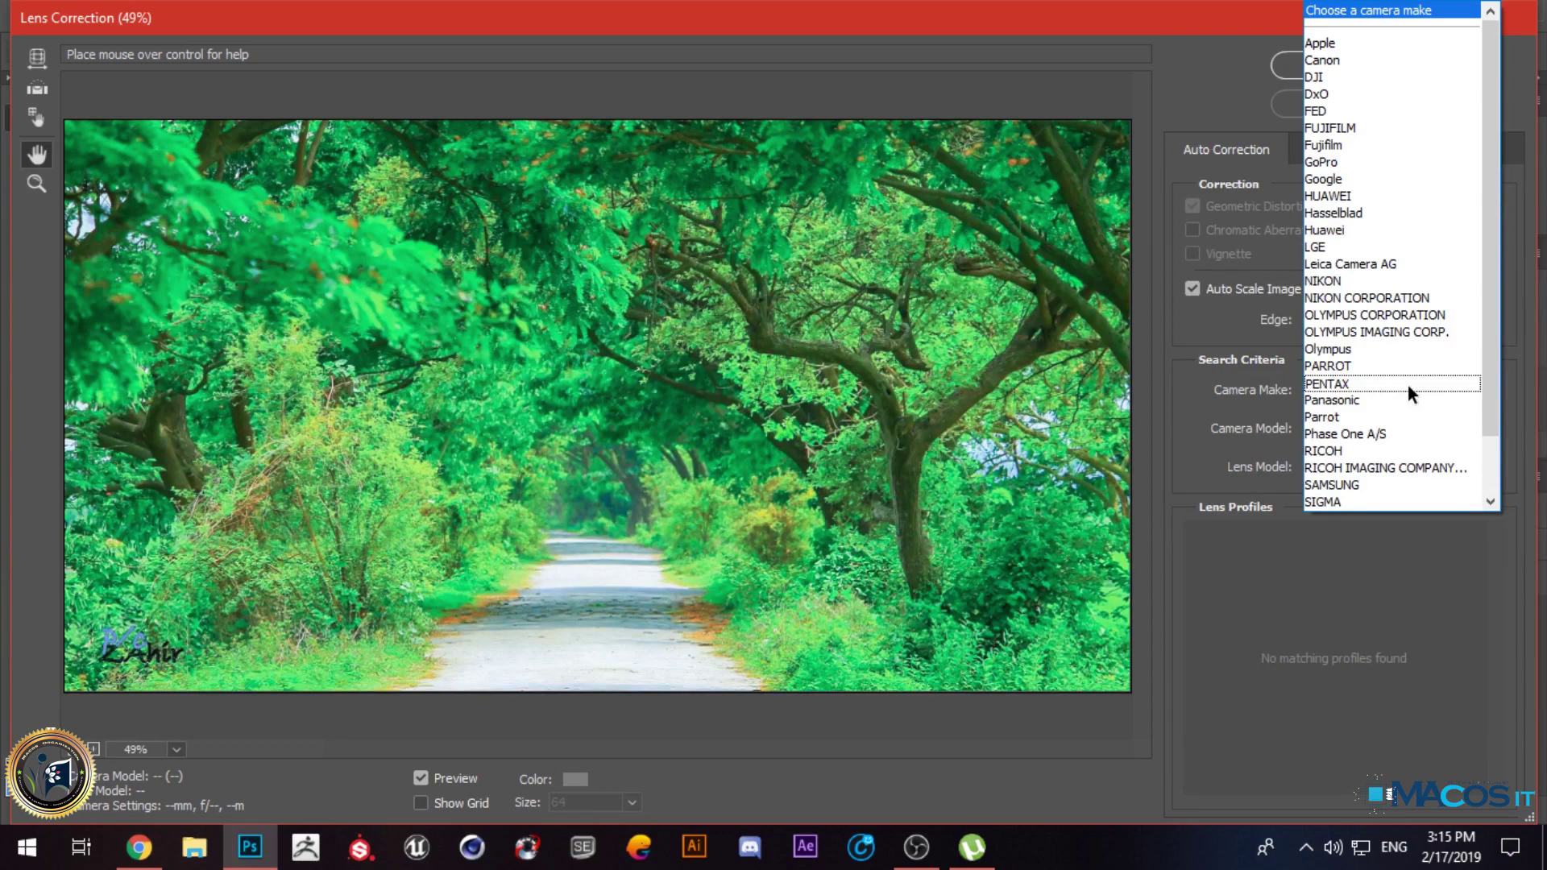
click(1200, 384)
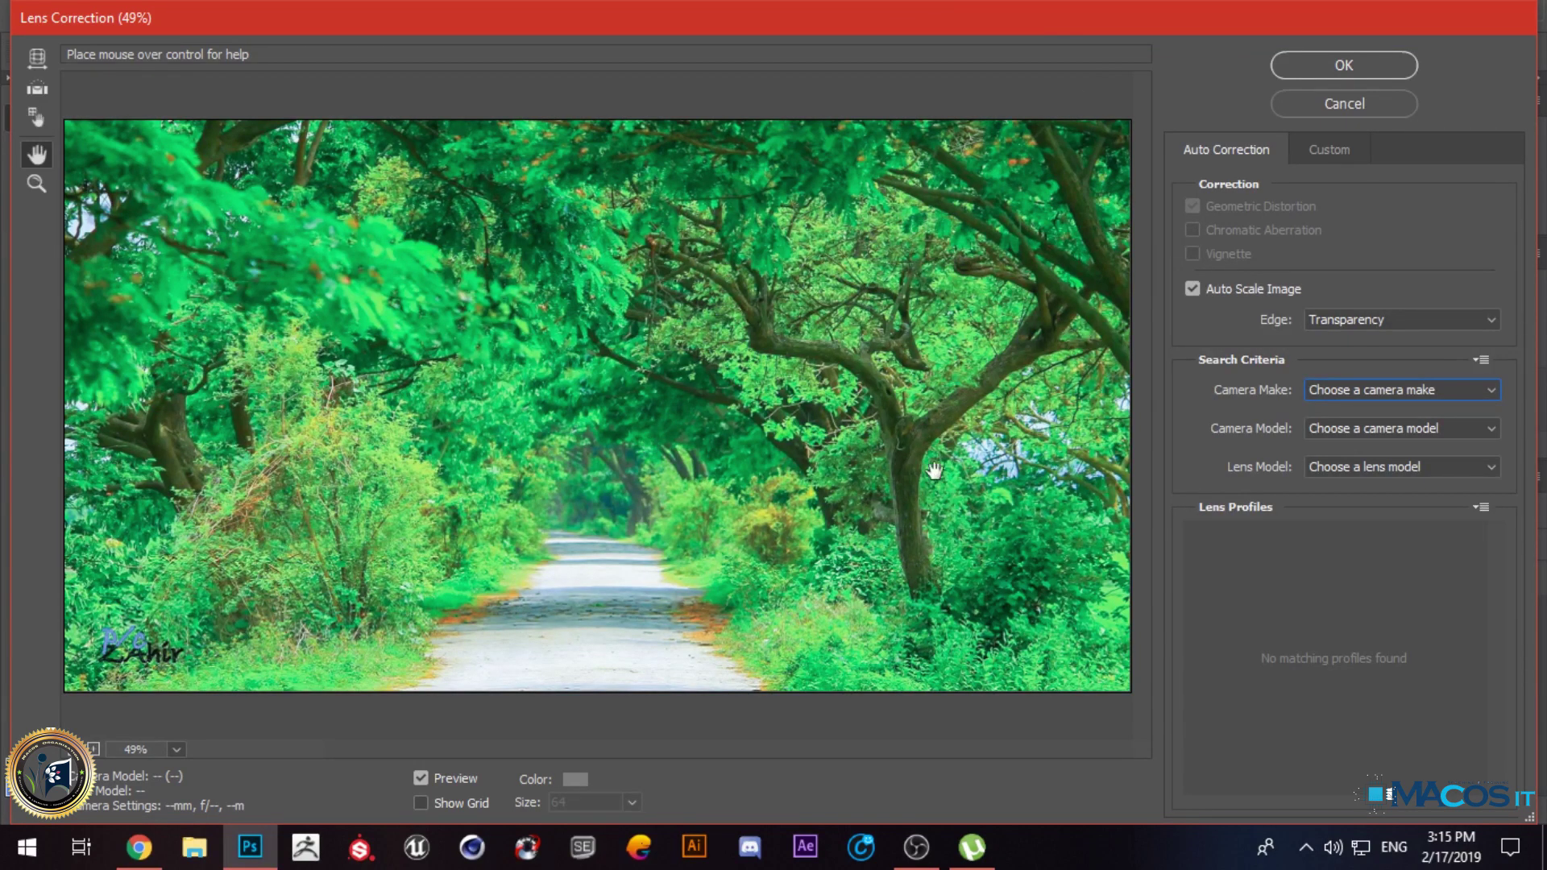
click(1353, 389)
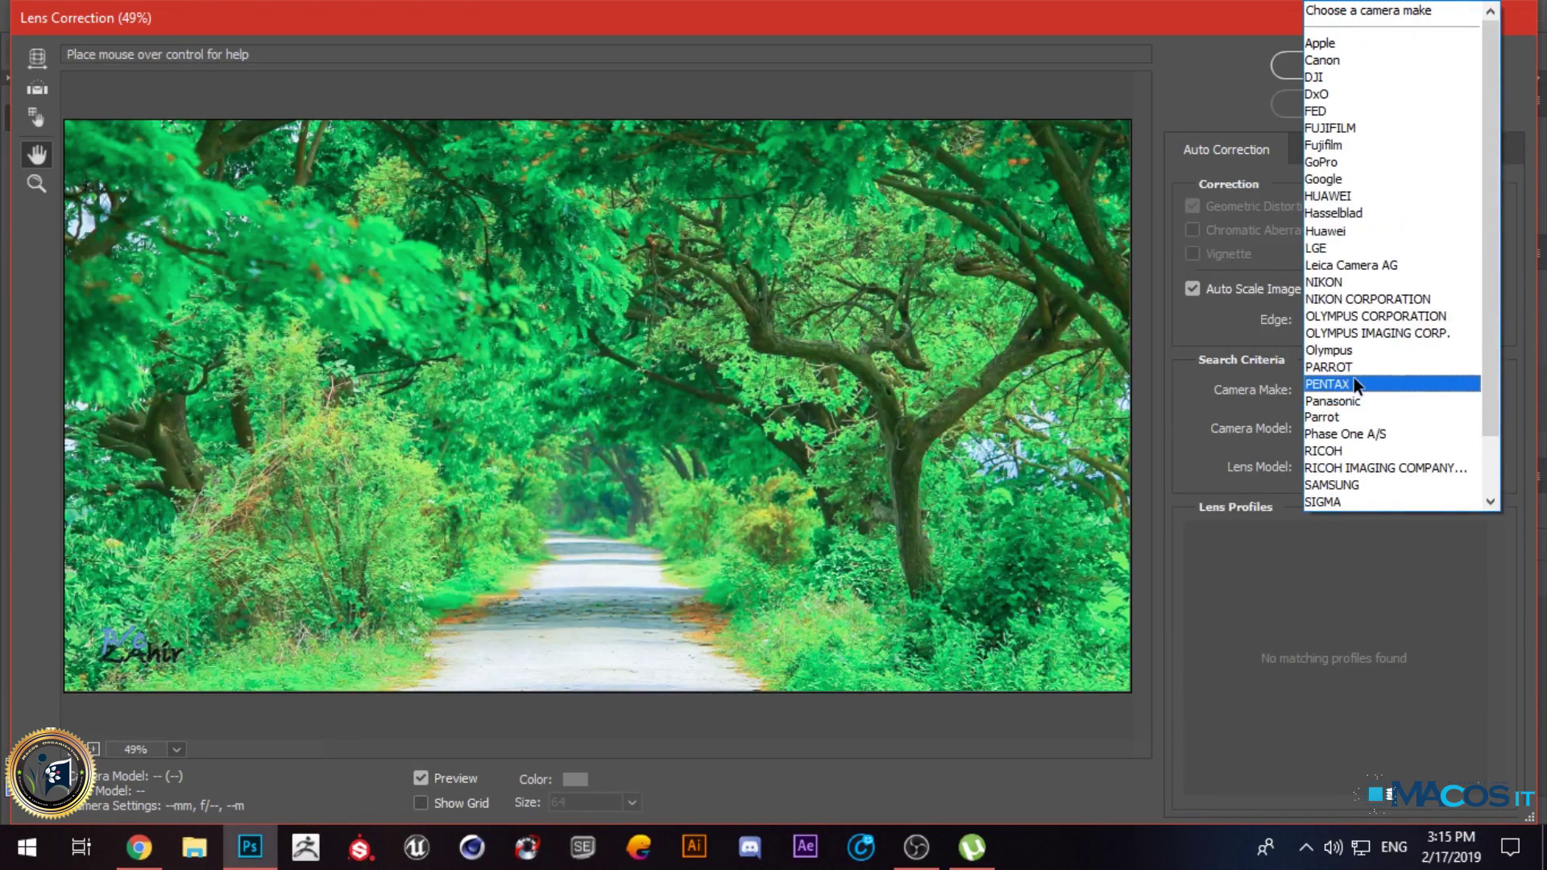
click(1353, 385)
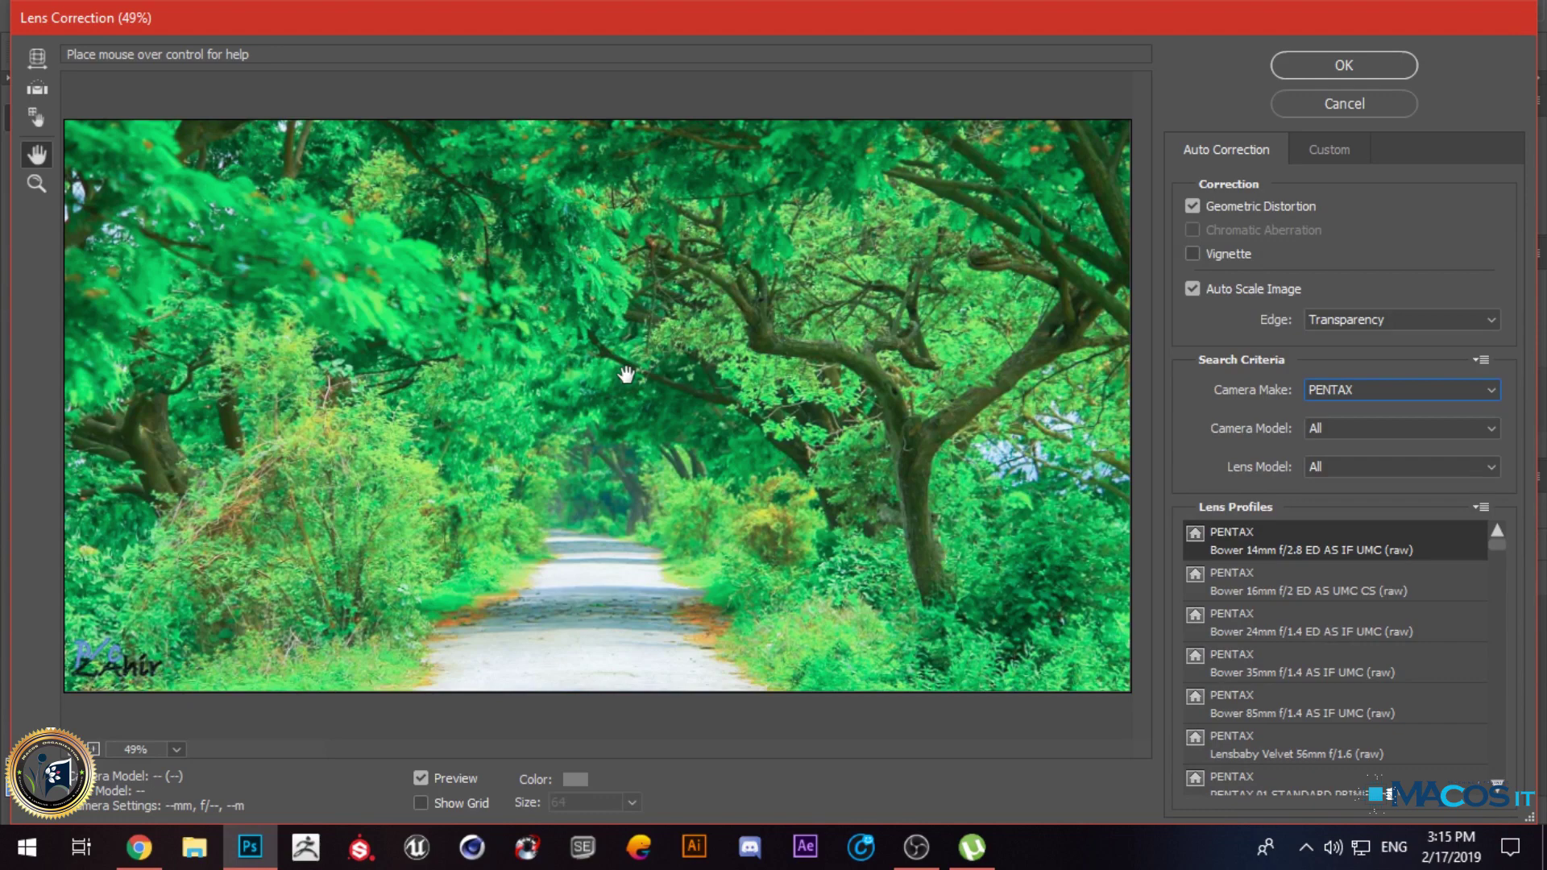
click(1394, 386)
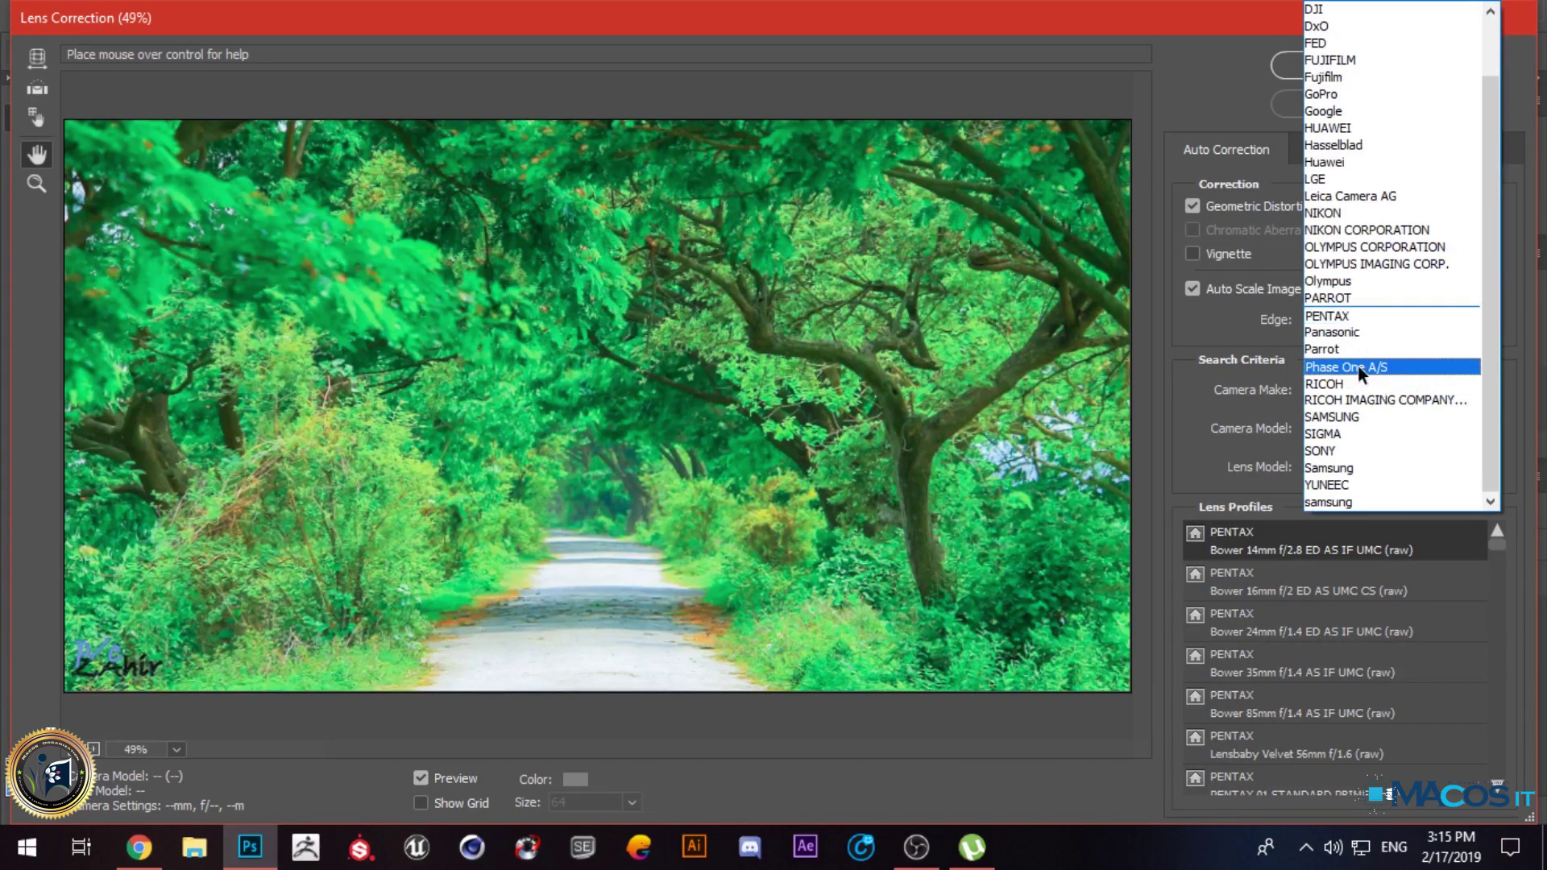
click(1355, 331)
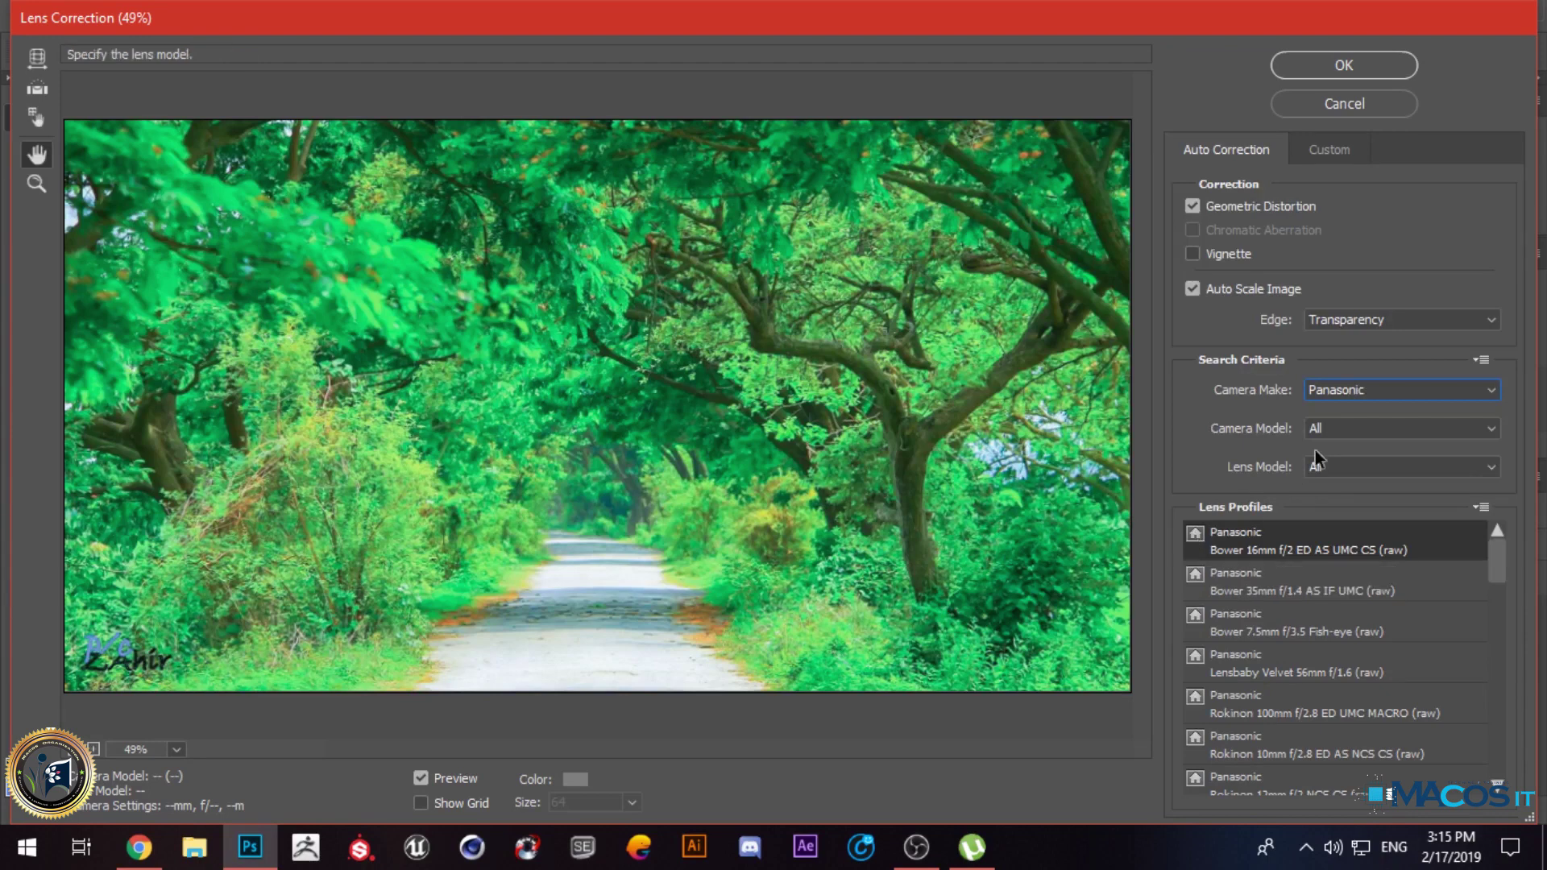
click(1442, 389)
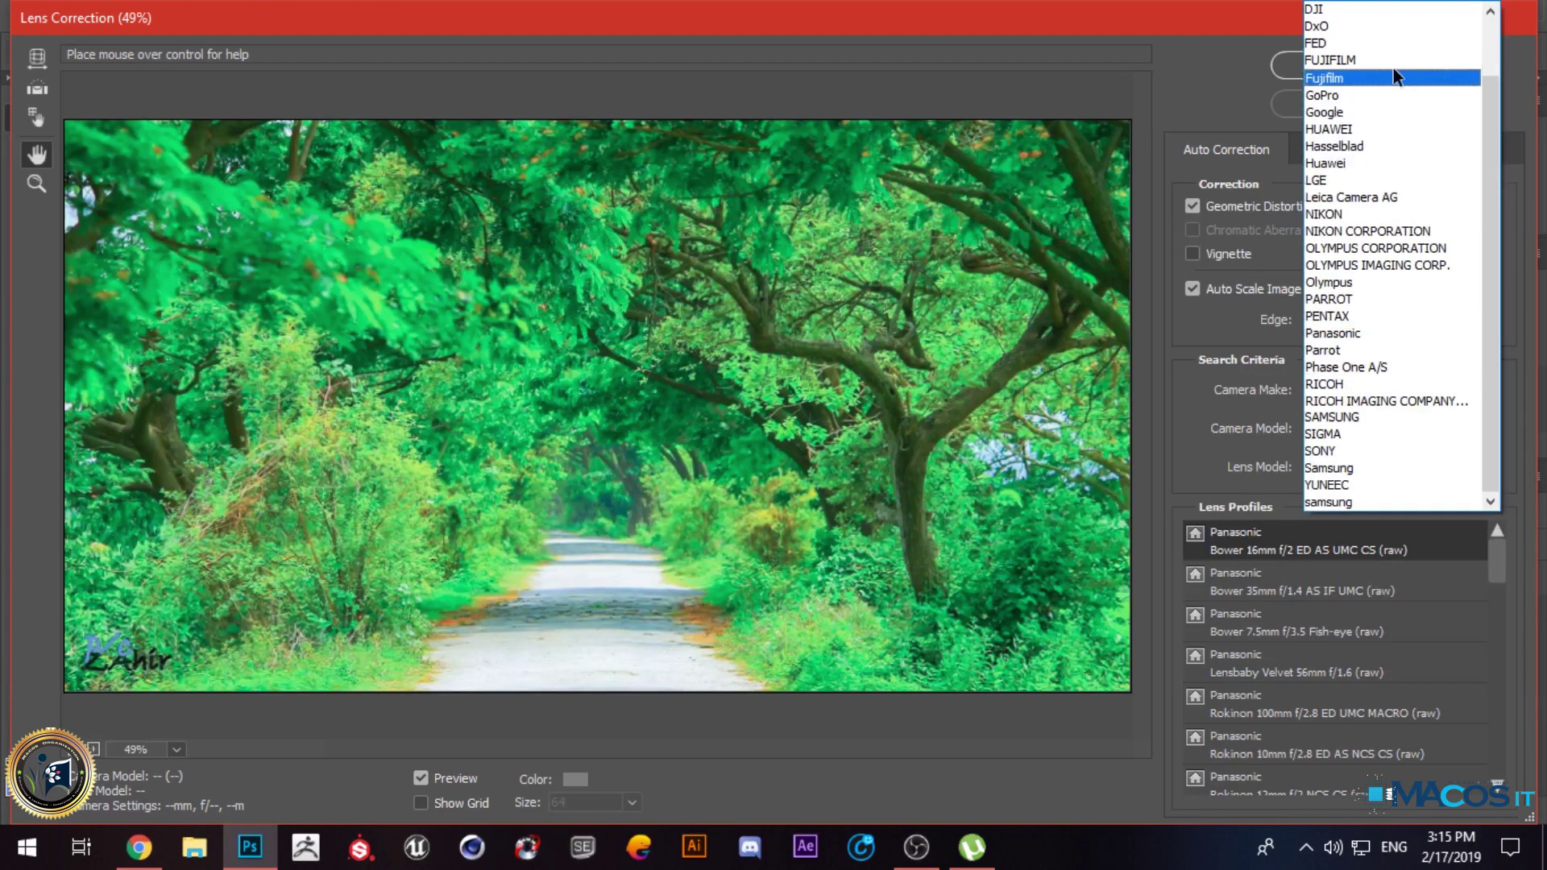
scroll(1347, 355, up, 2)
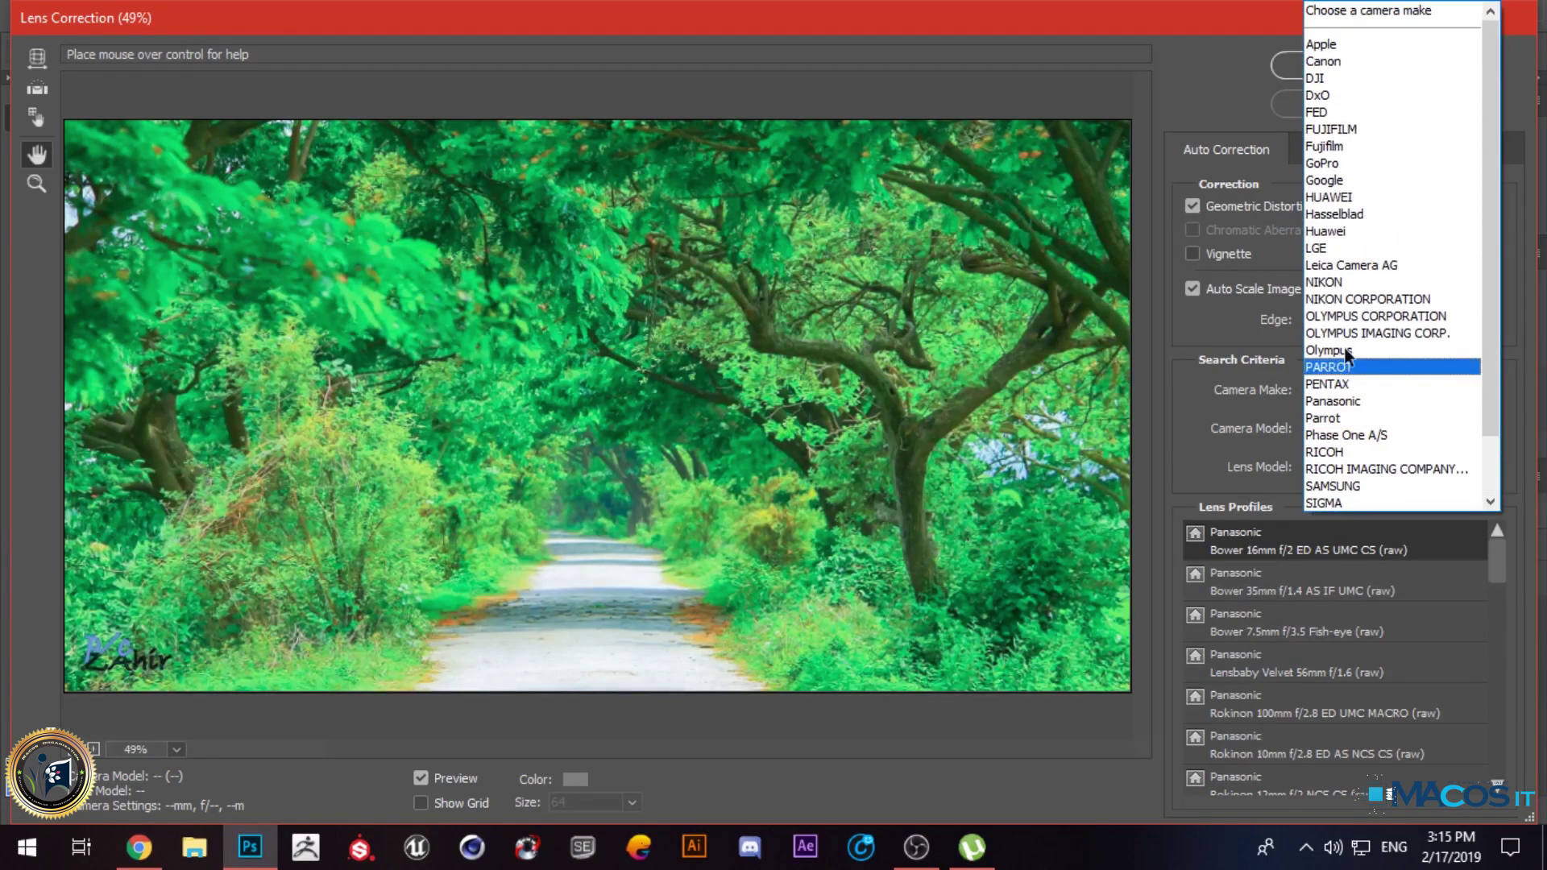
click(1345, 61)
Step: Try Canon camera models, including EOS REBEL T1i, ending on Canon EOS M10
click(1337, 428)
click(1369, 264)
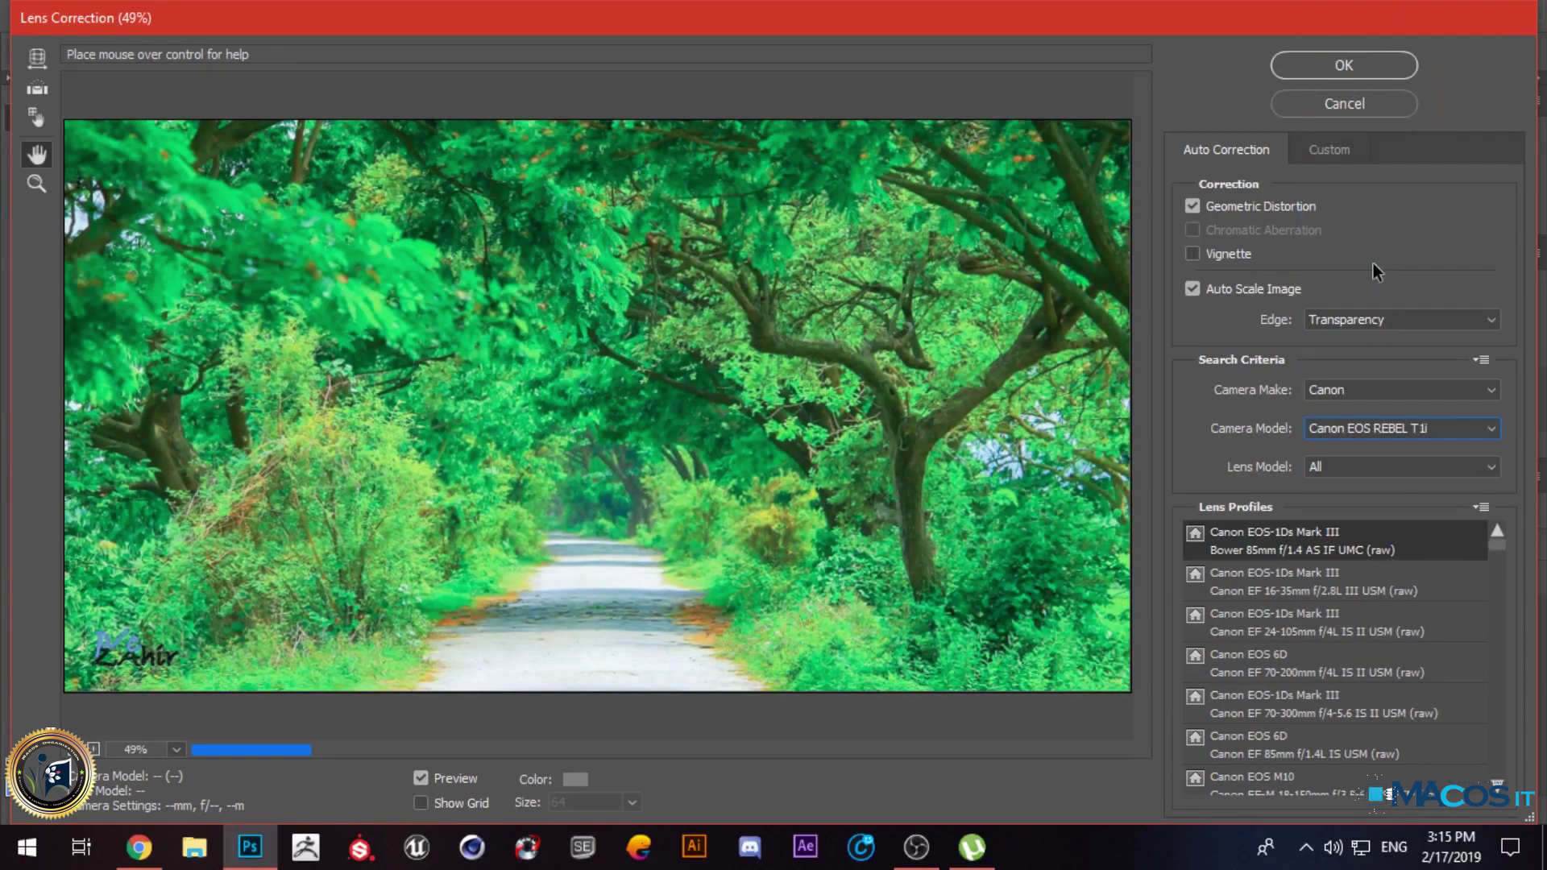
click(1343, 433)
click(1370, 464)
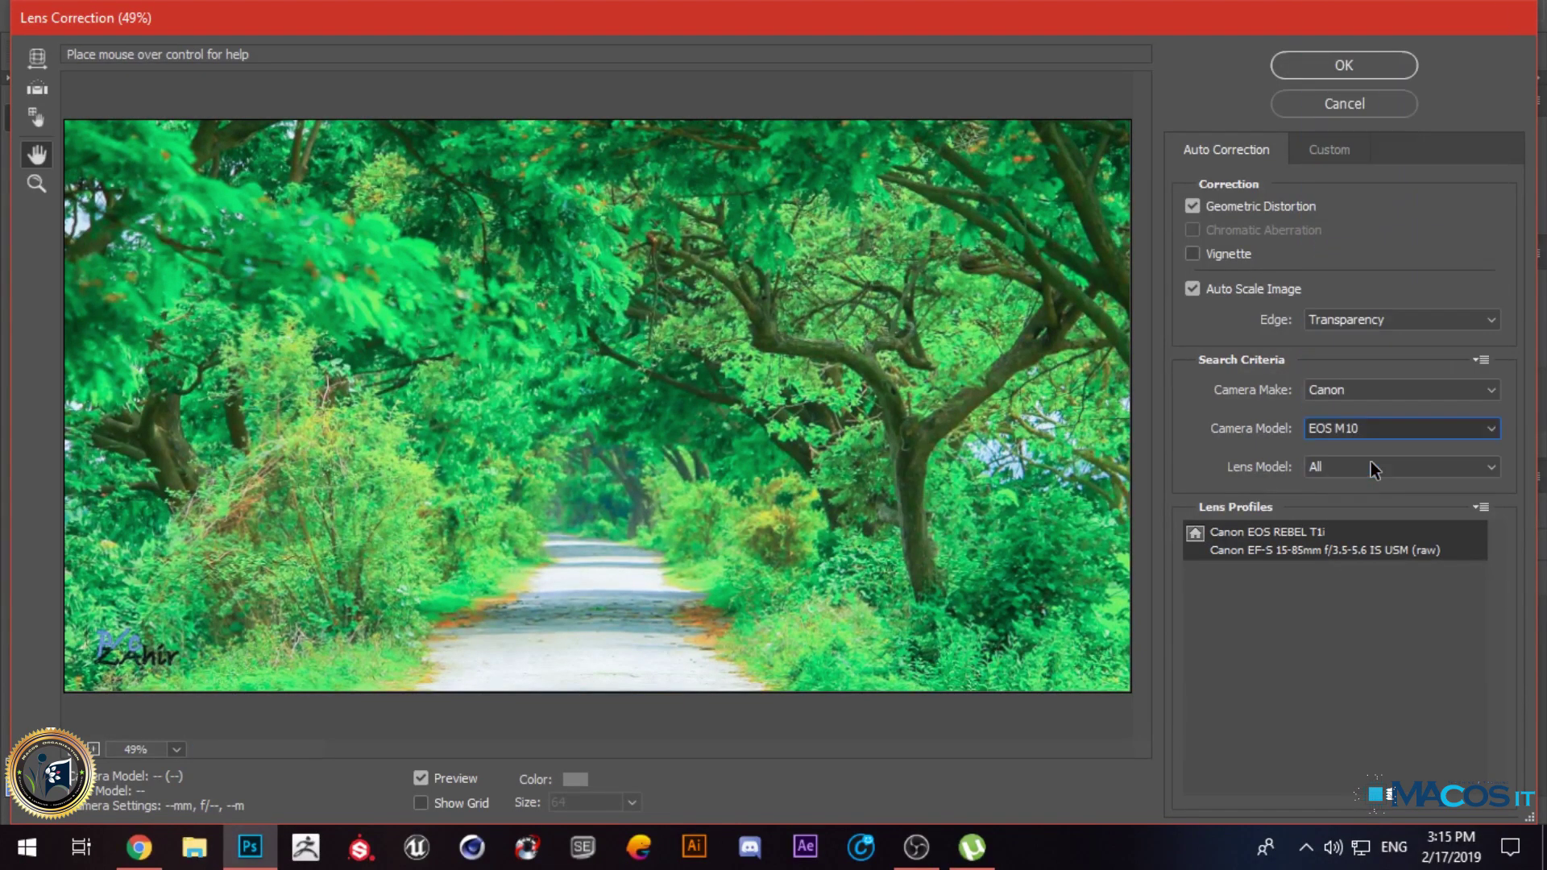
click(1345, 428)
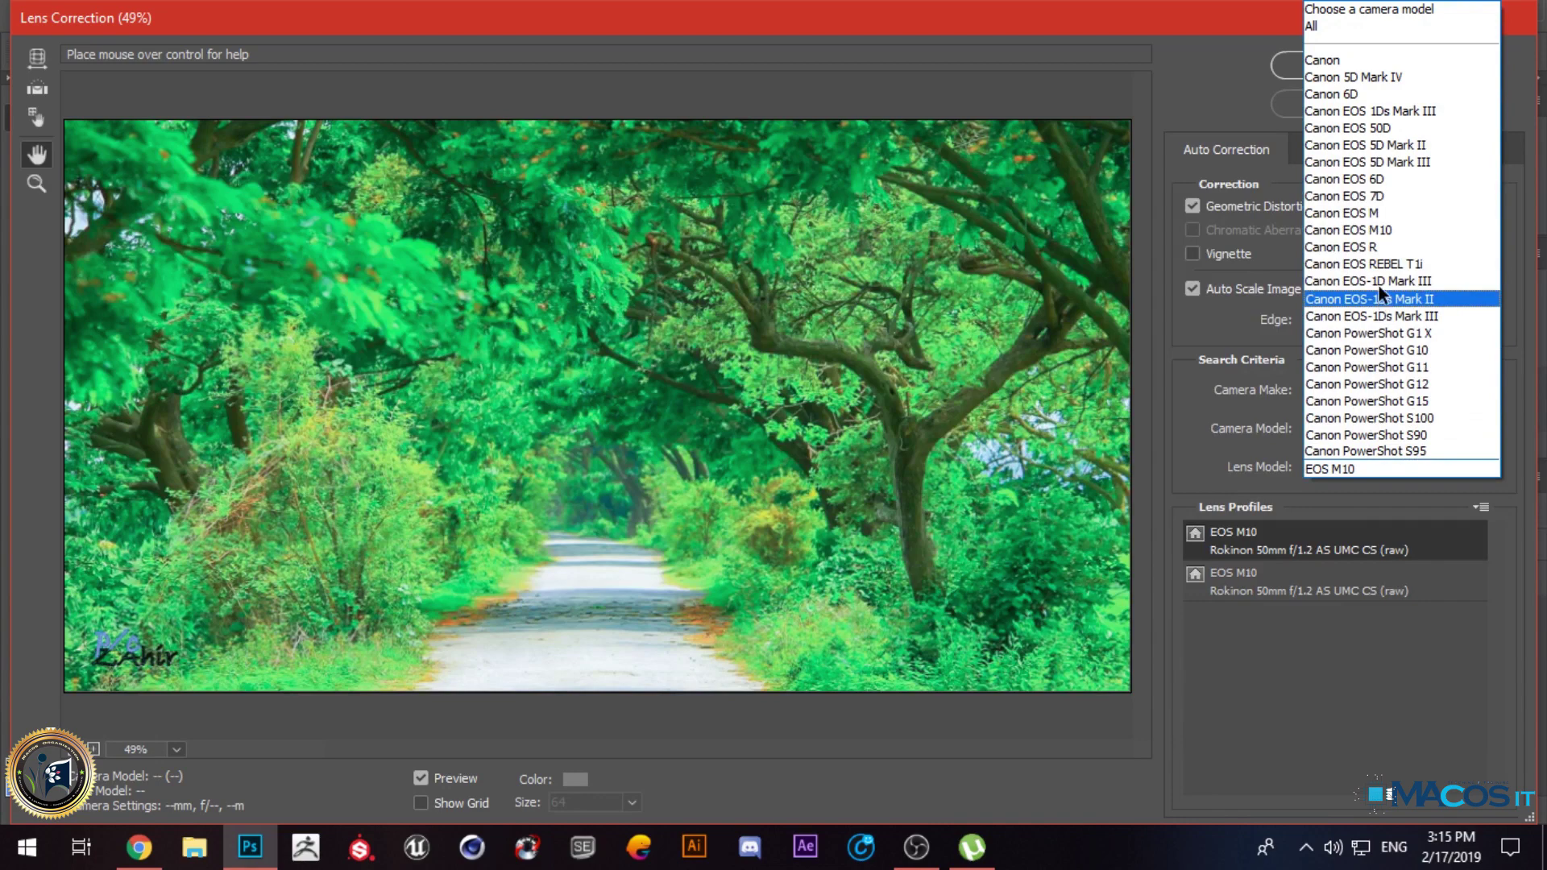
click(1380, 233)
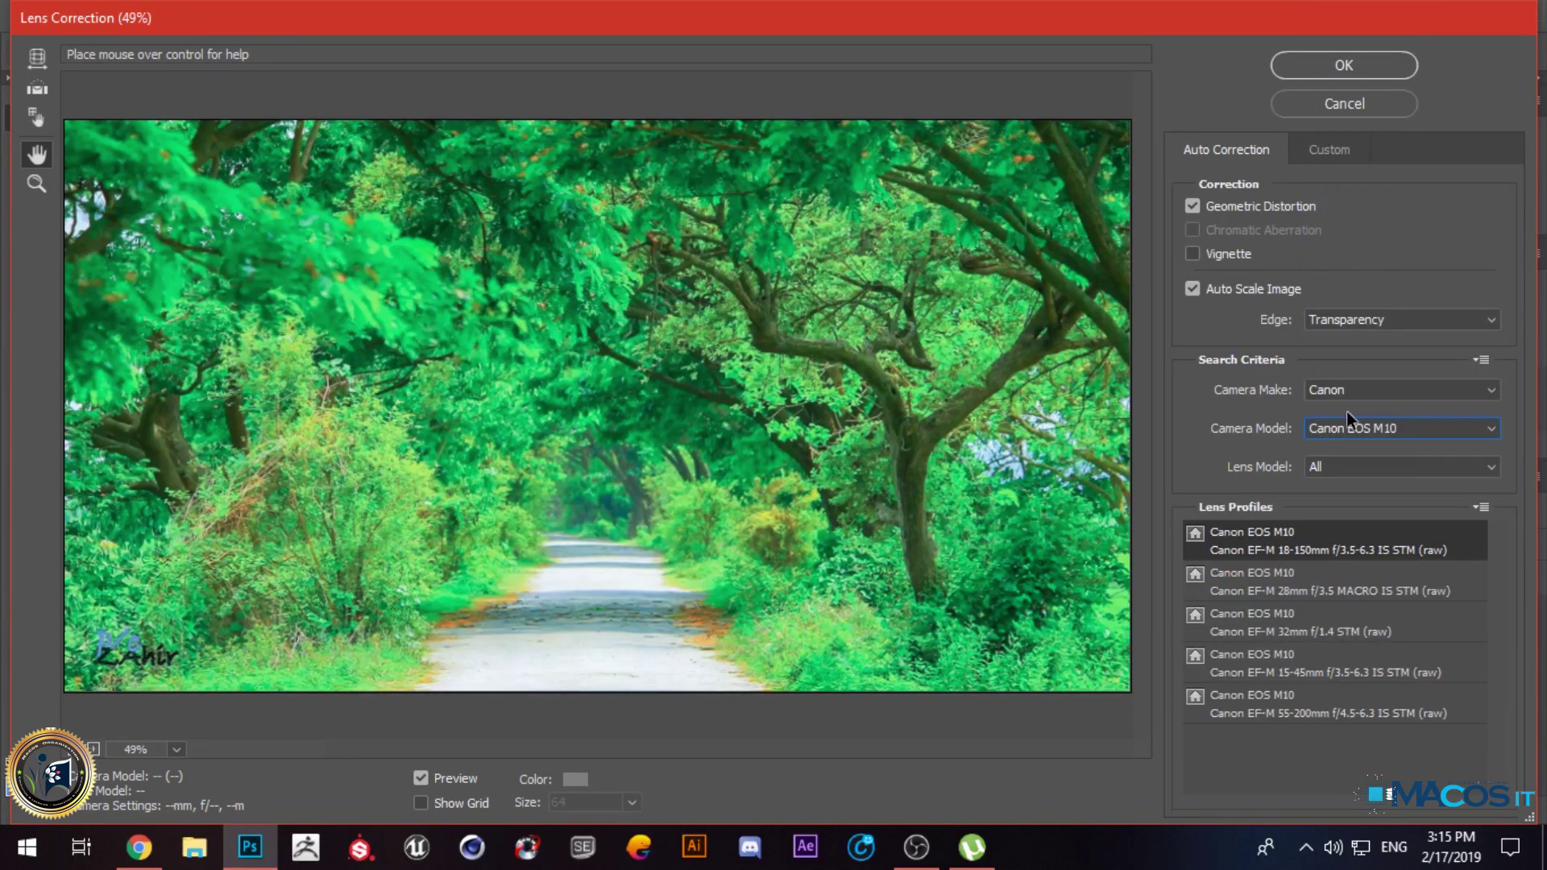
Step: Set both the camera make and the camera model to Samsung
click(1362, 390)
scroll(1374, 387, up, 1)
scroll(1374, 385, down, 1)
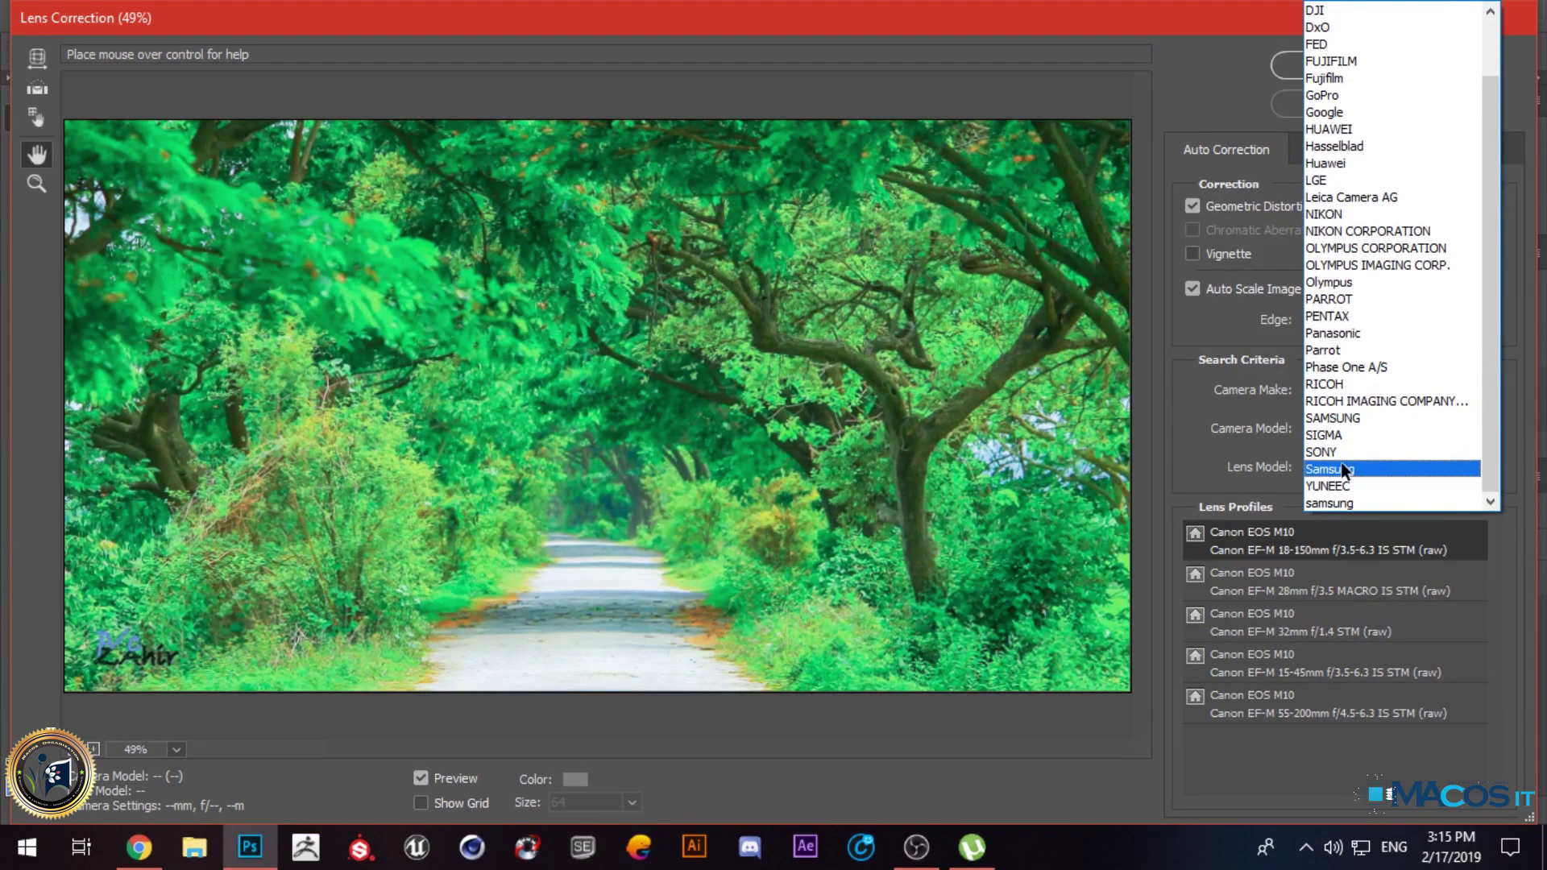
click(1341, 461)
click(1408, 427)
click(1361, 499)
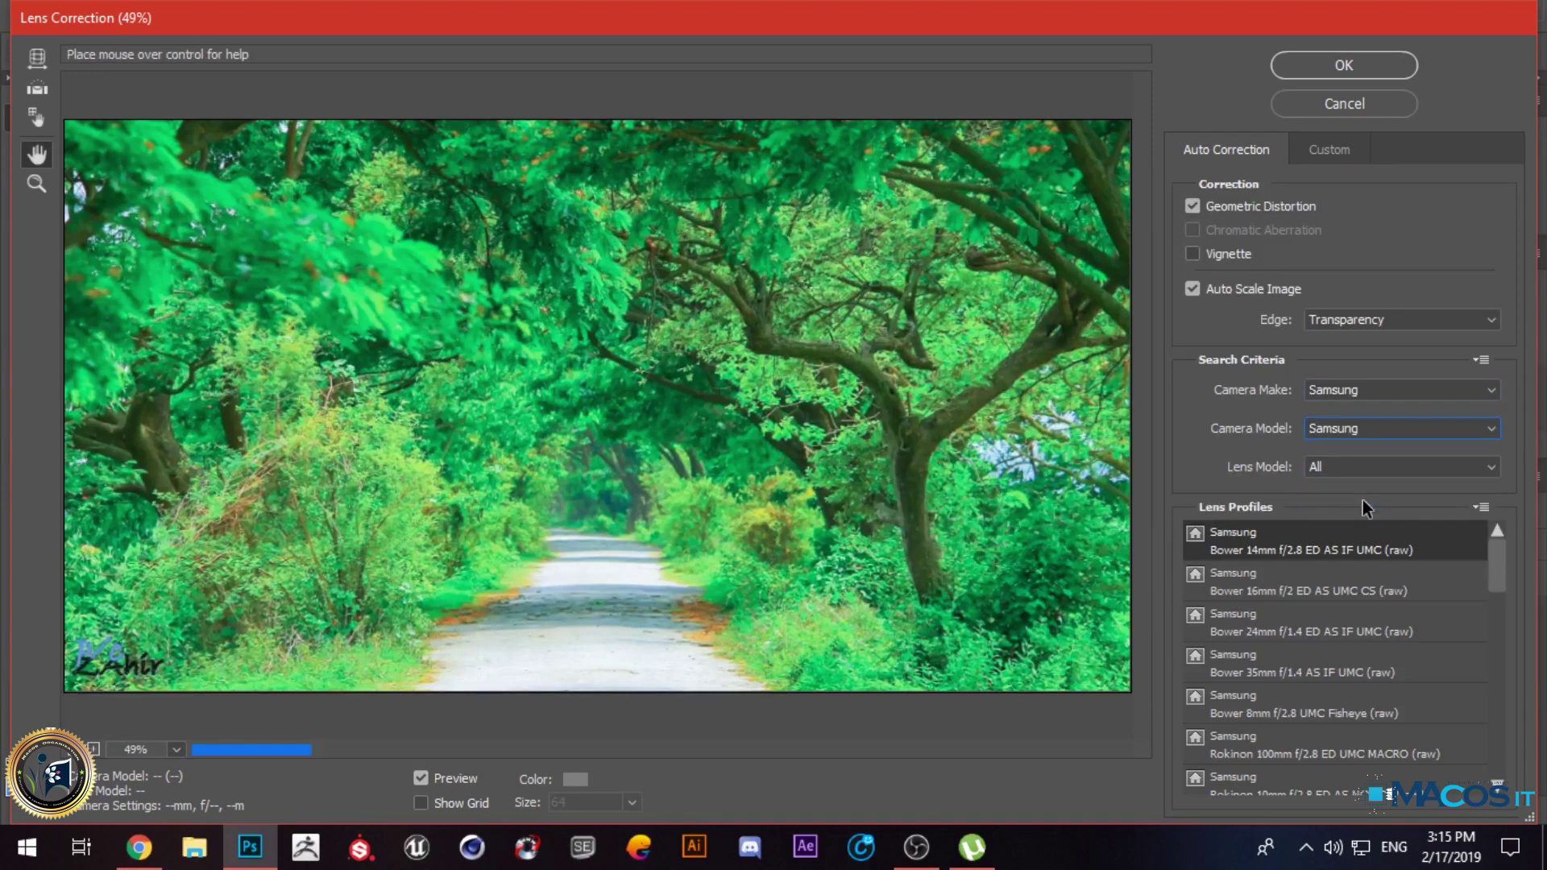
Step: Try lens models 100mm f/2.8, 10mm f/2.8, Bower and Rokinon 16mm f/2, and 135mm f/2
click(1369, 468)
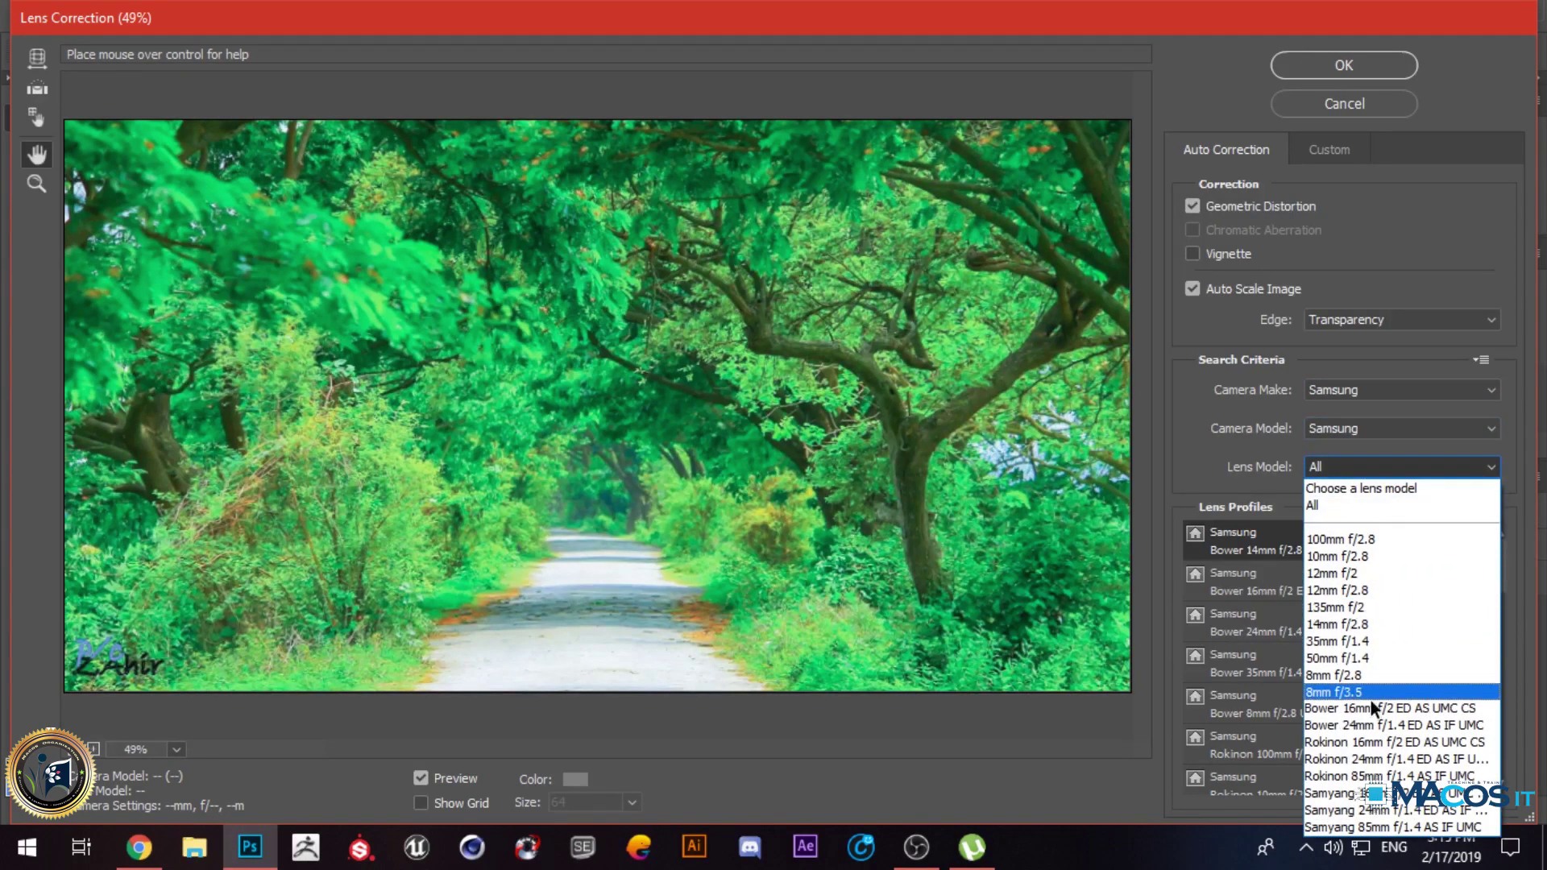
click(1368, 539)
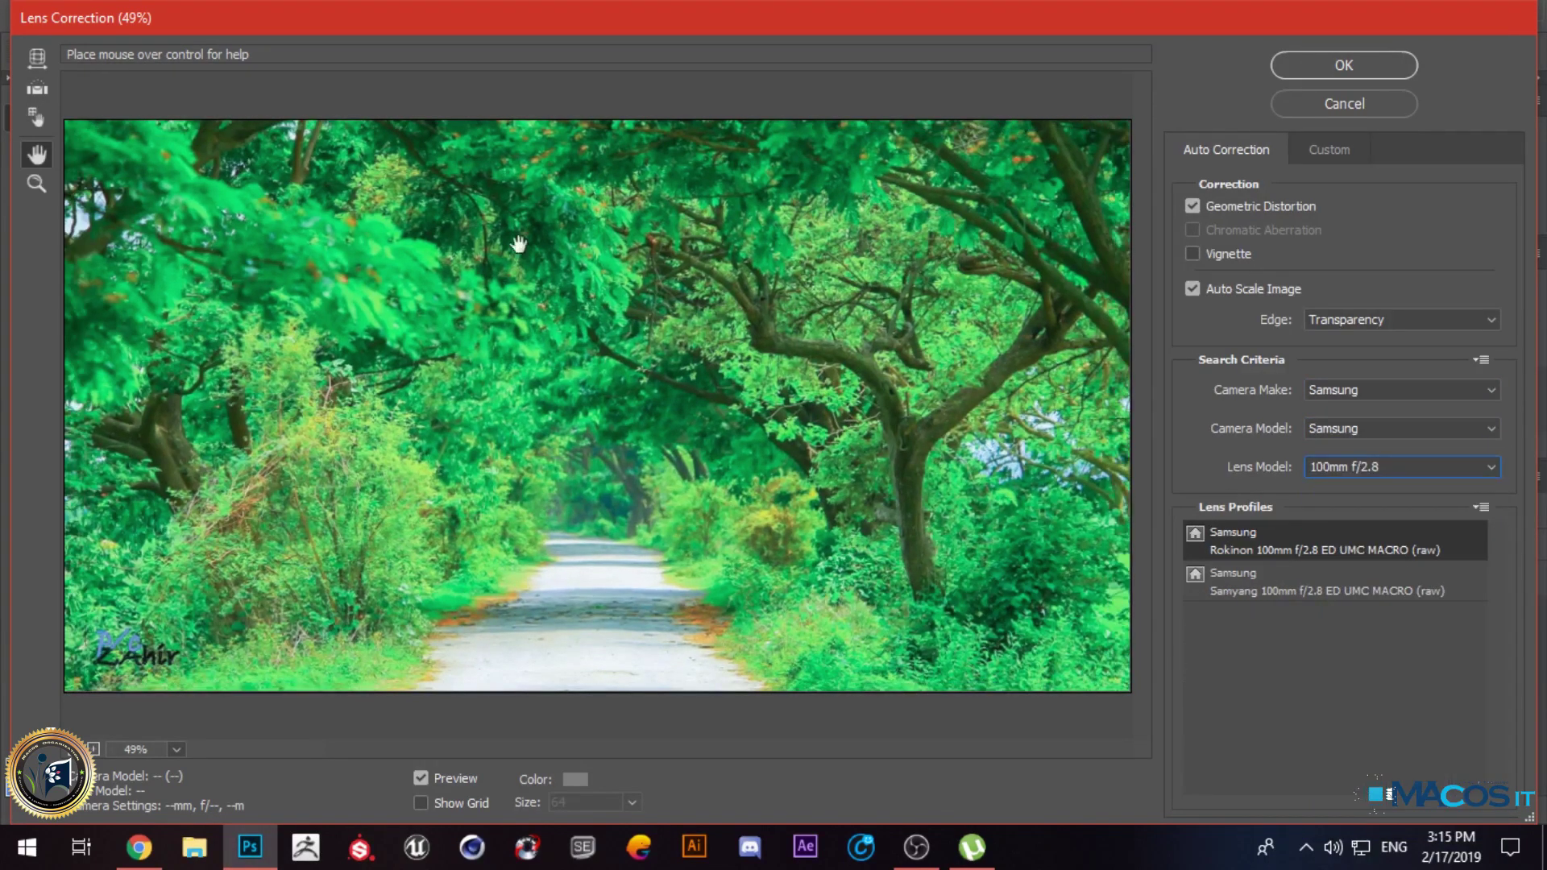
click(1354, 469)
click(1349, 557)
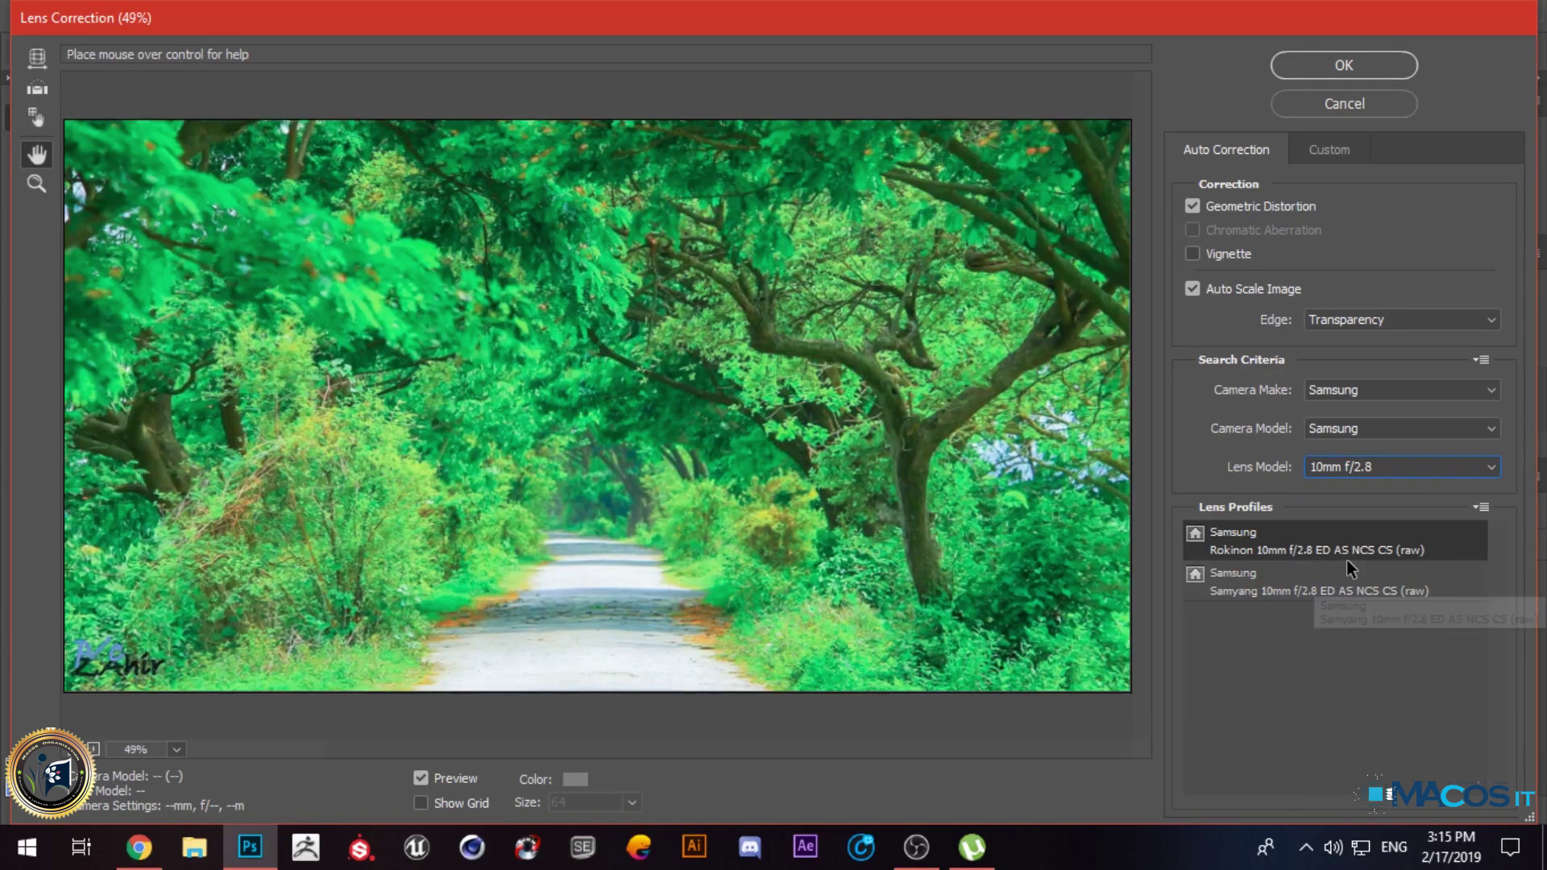
click(1337, 471)
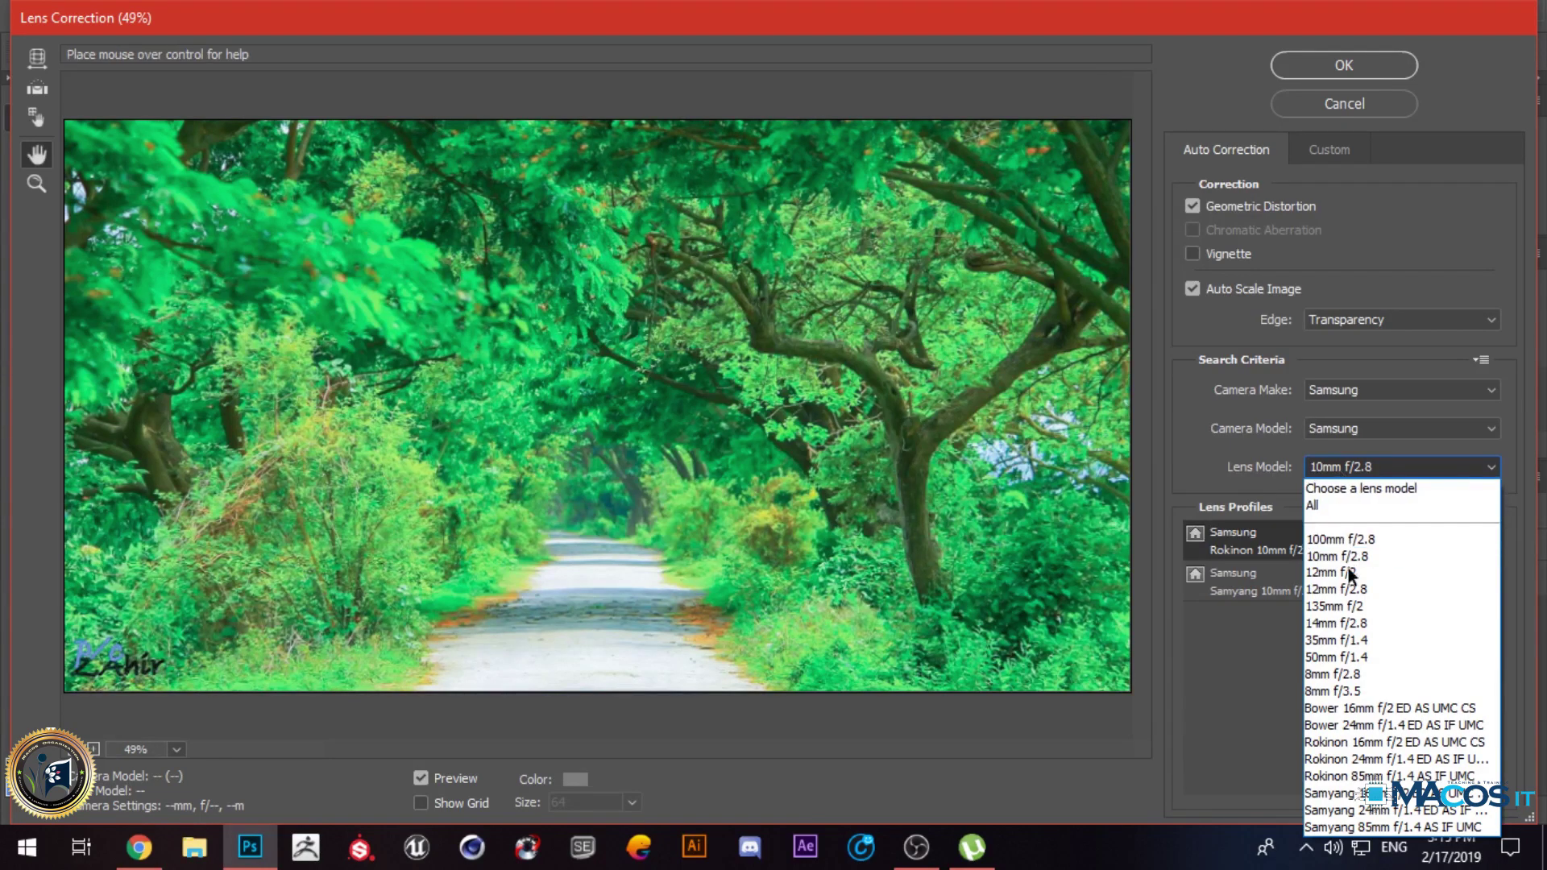
click(1395, 707)
click(1356, 473)
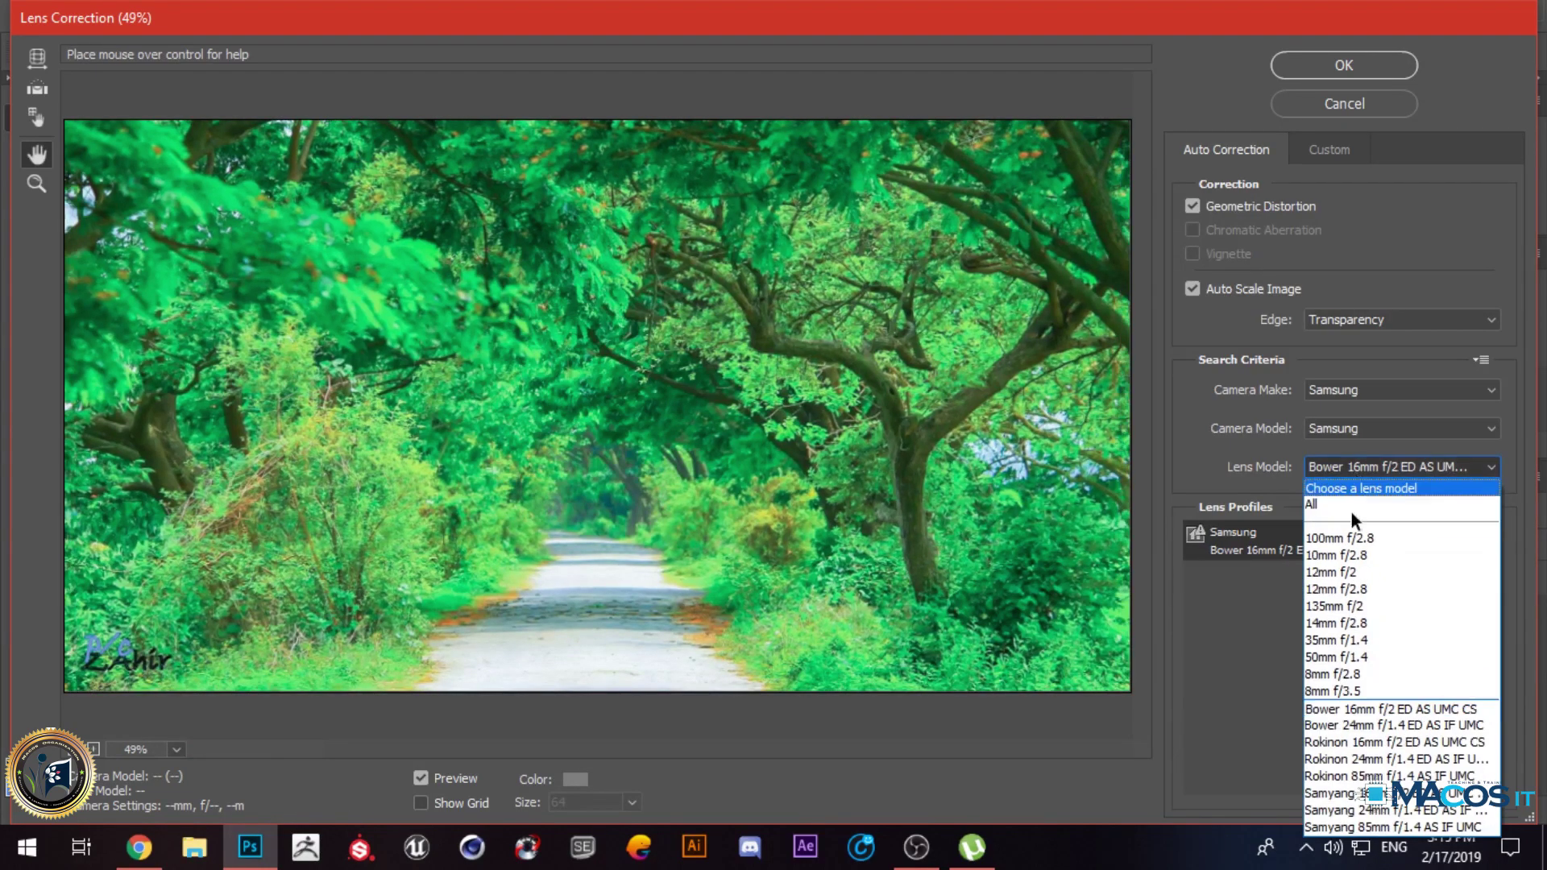
click(1357, 741)
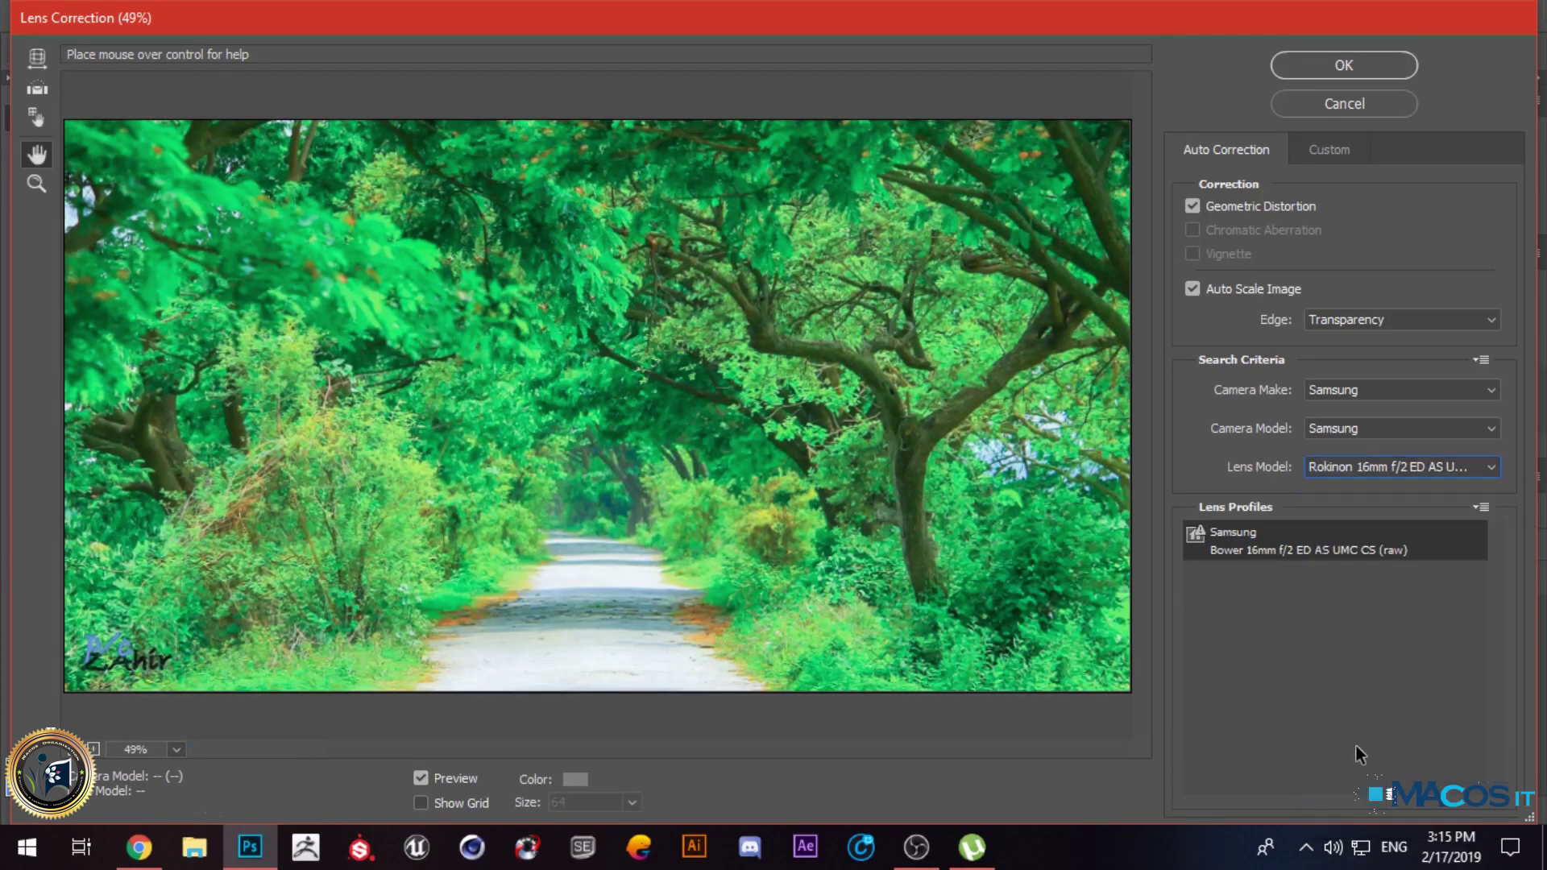
click(1365, 467)
click(1354, 605)
text(135mm f/2)
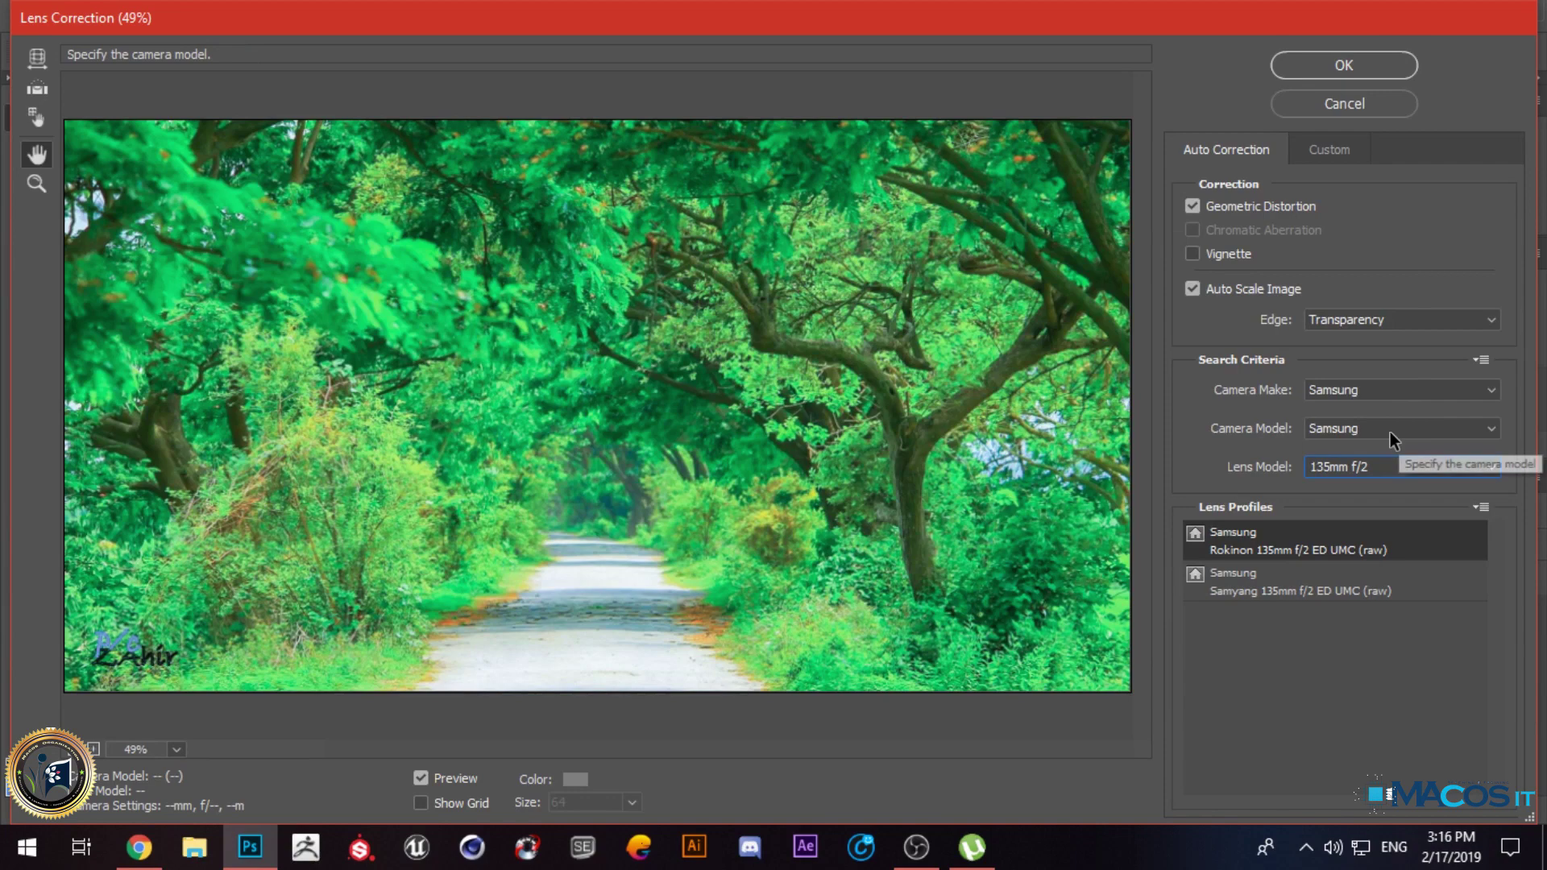
Step: Settle on the 10mm f/2.8 lens model and apply the Lens Correction
click(1380, 466)
click(1370, 534)
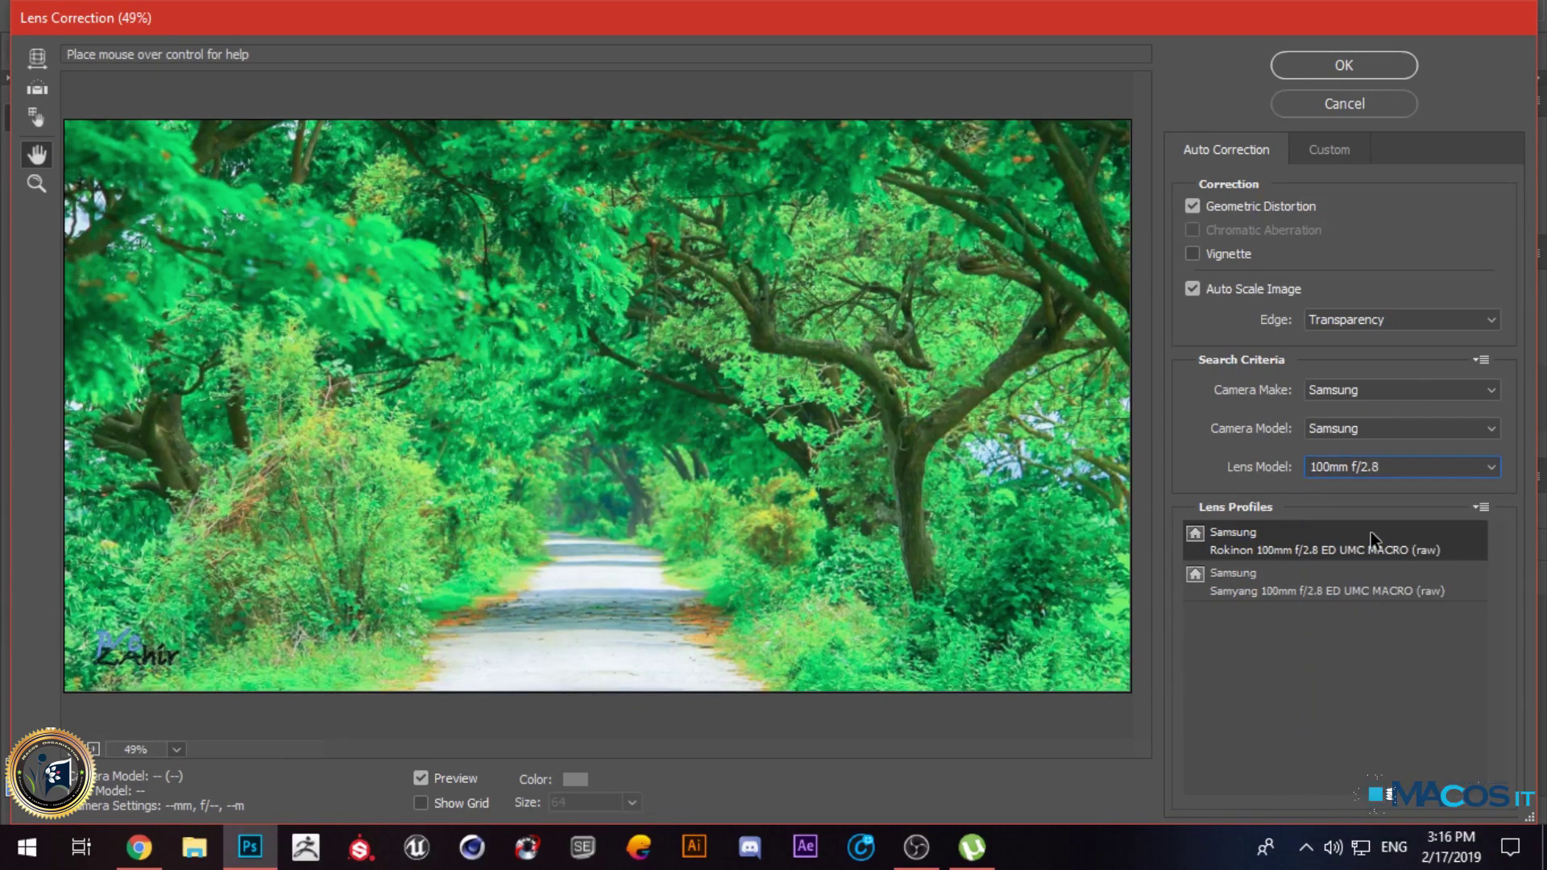
click(1354, 466)
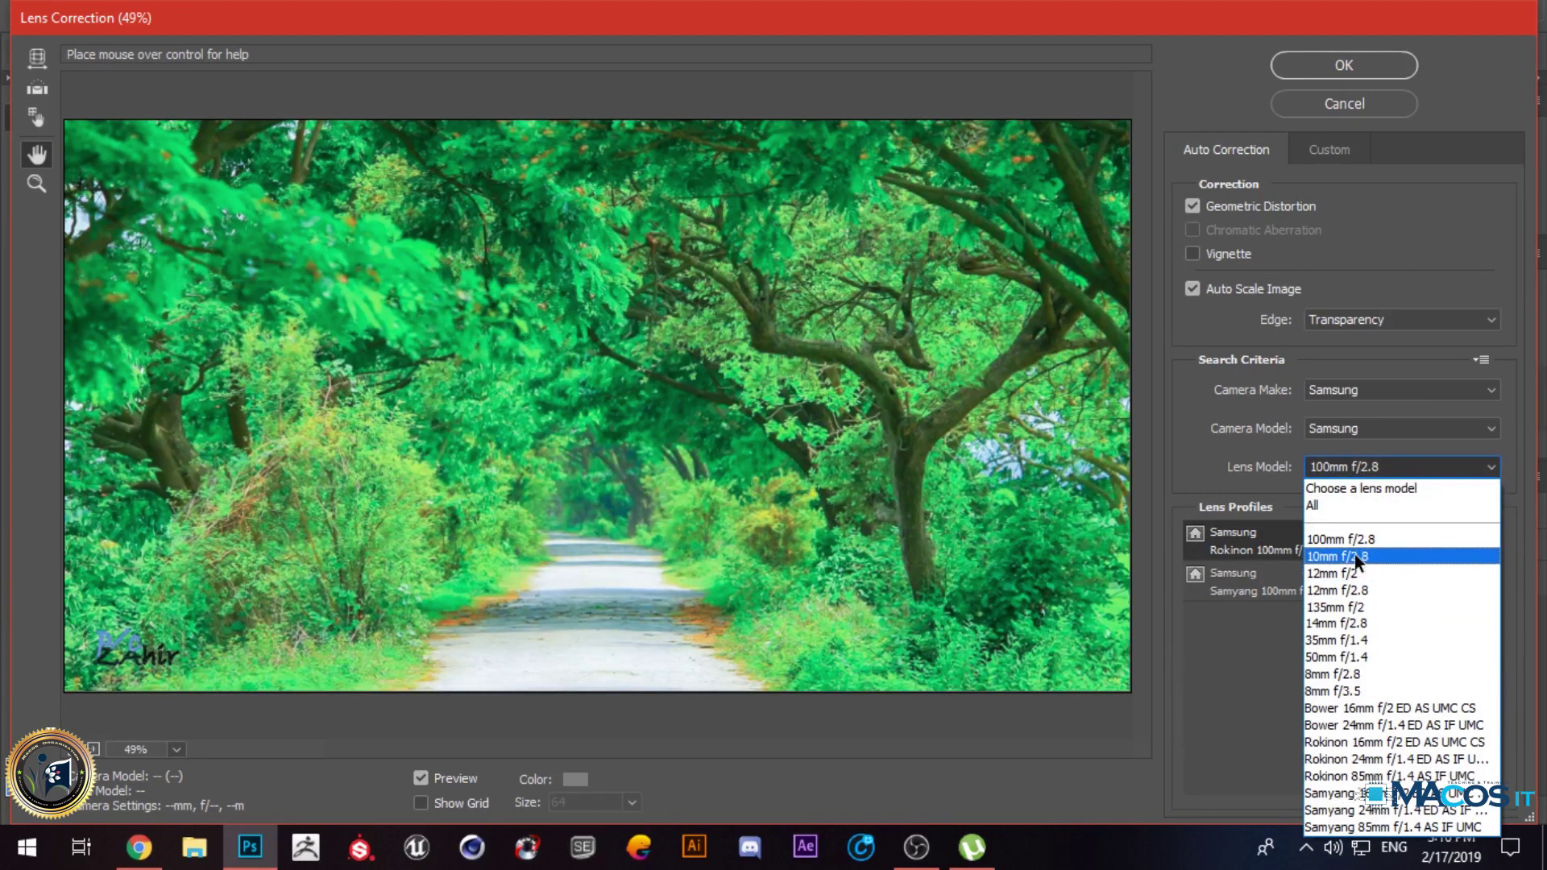
click(1355, 554)
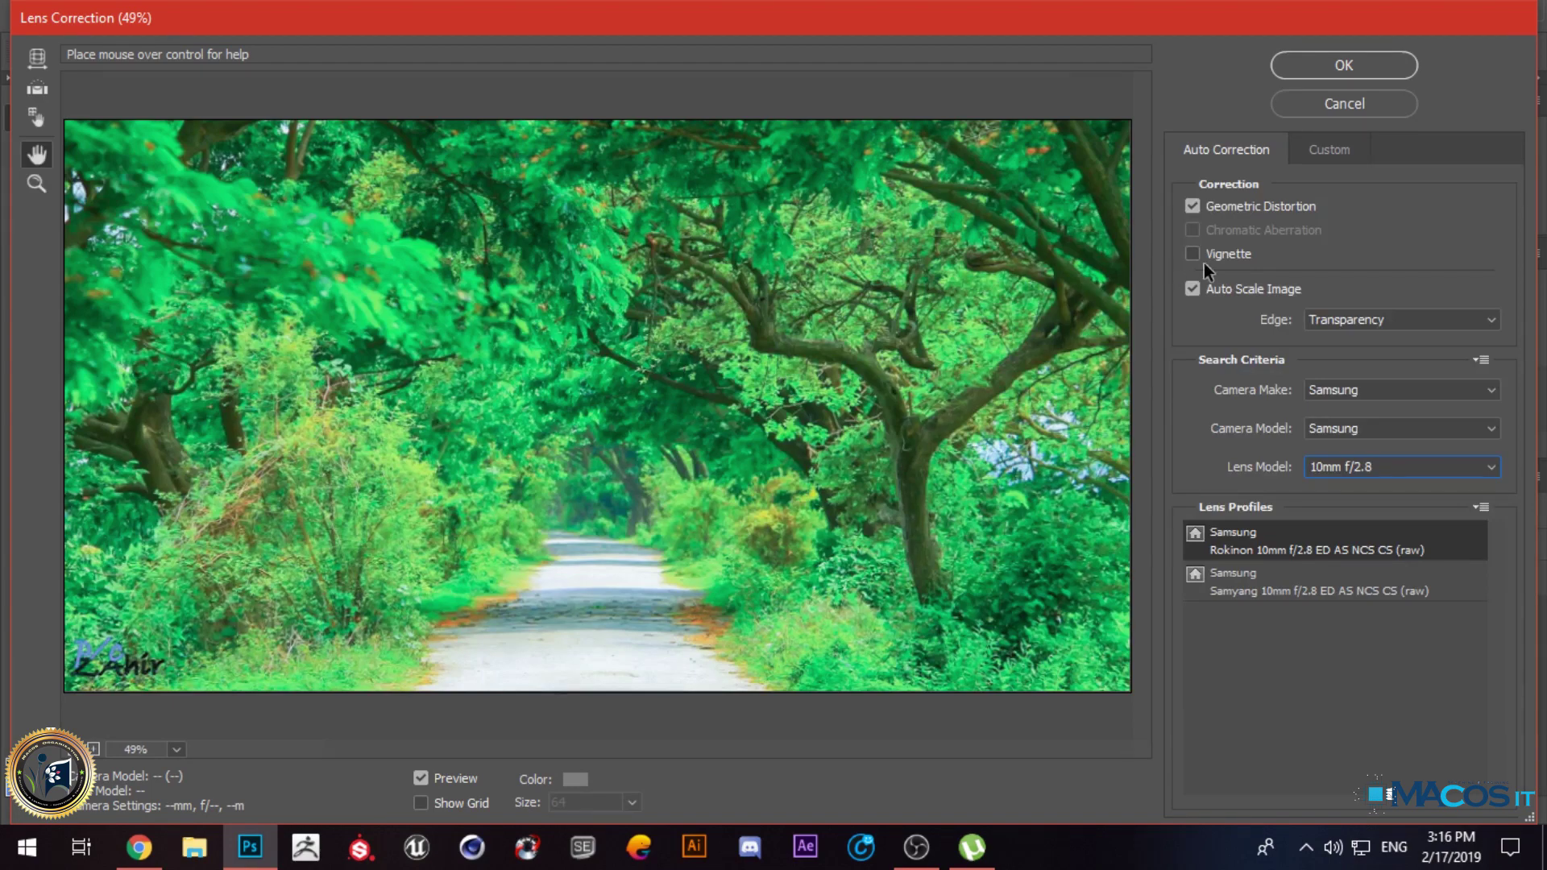
click(1365, 77)
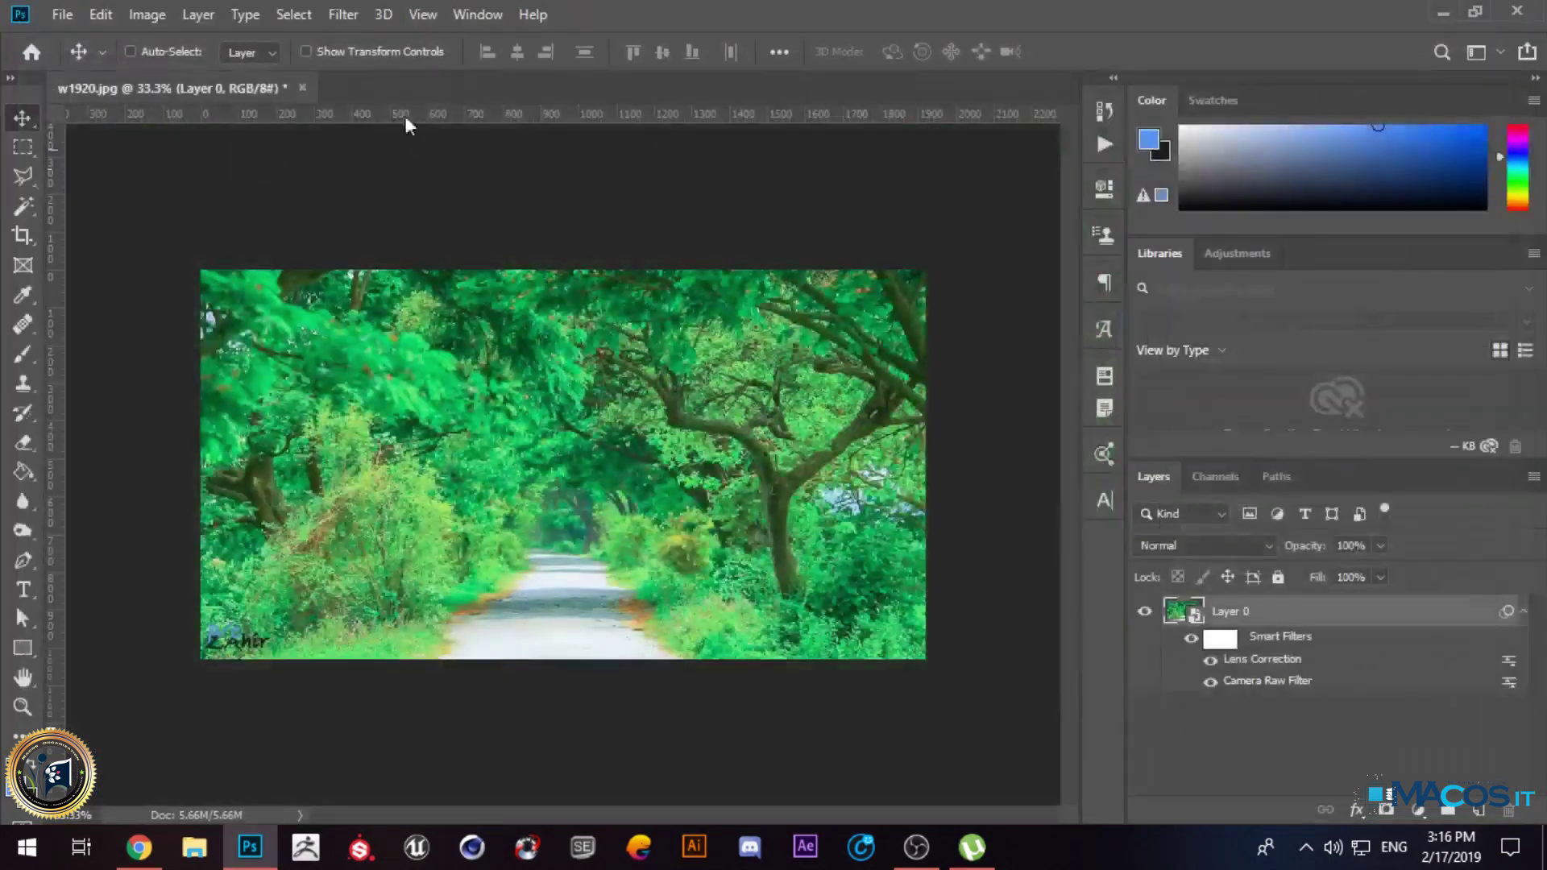
Step: Bring up the Filter menu again for Layer 0
click(338, 14)
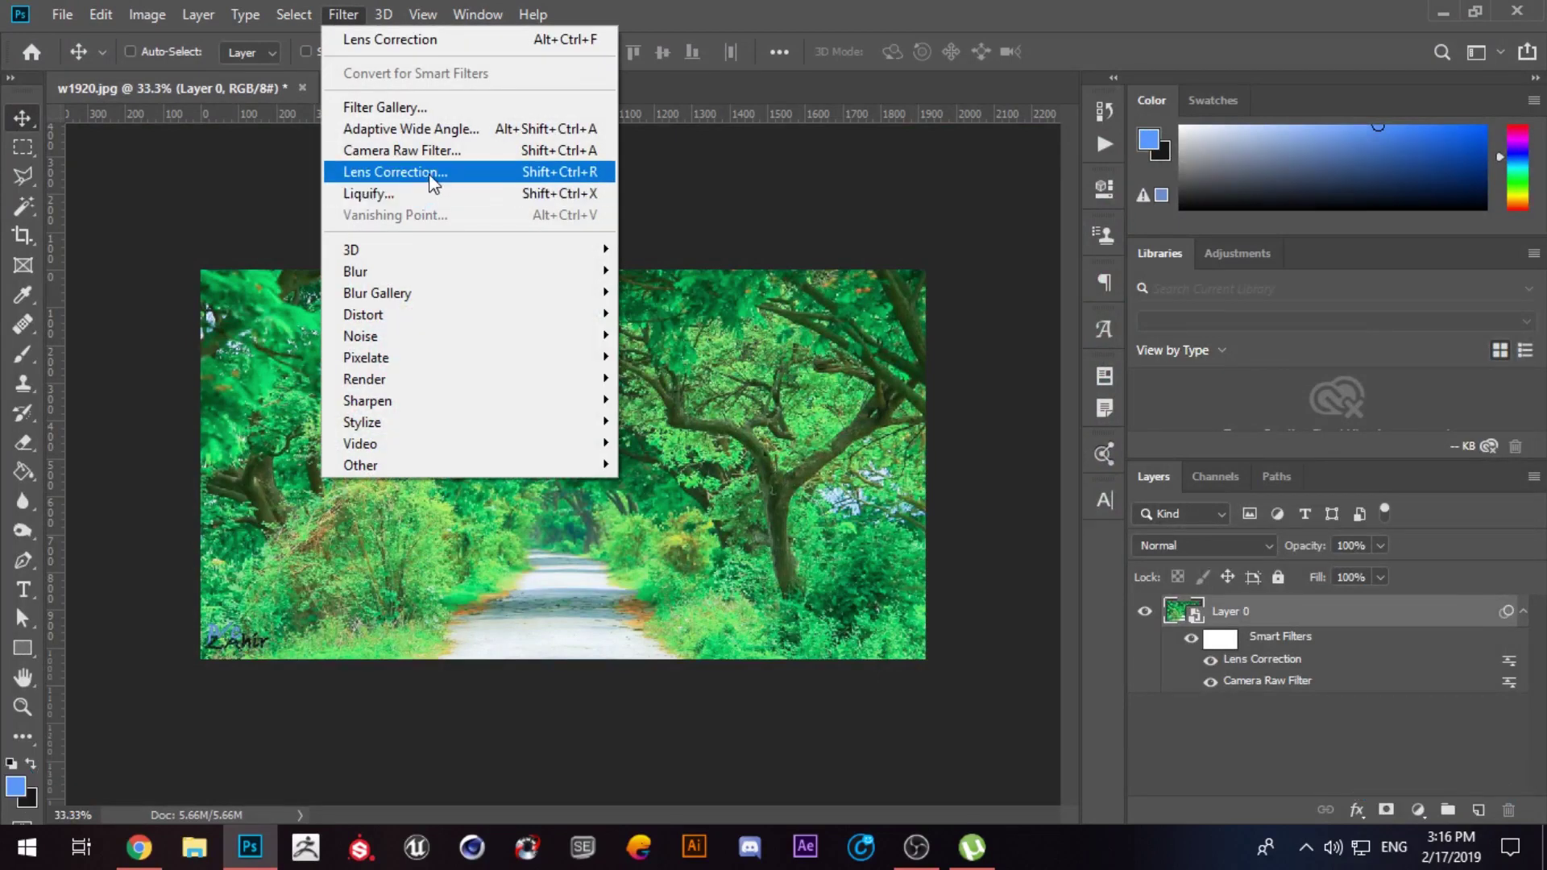